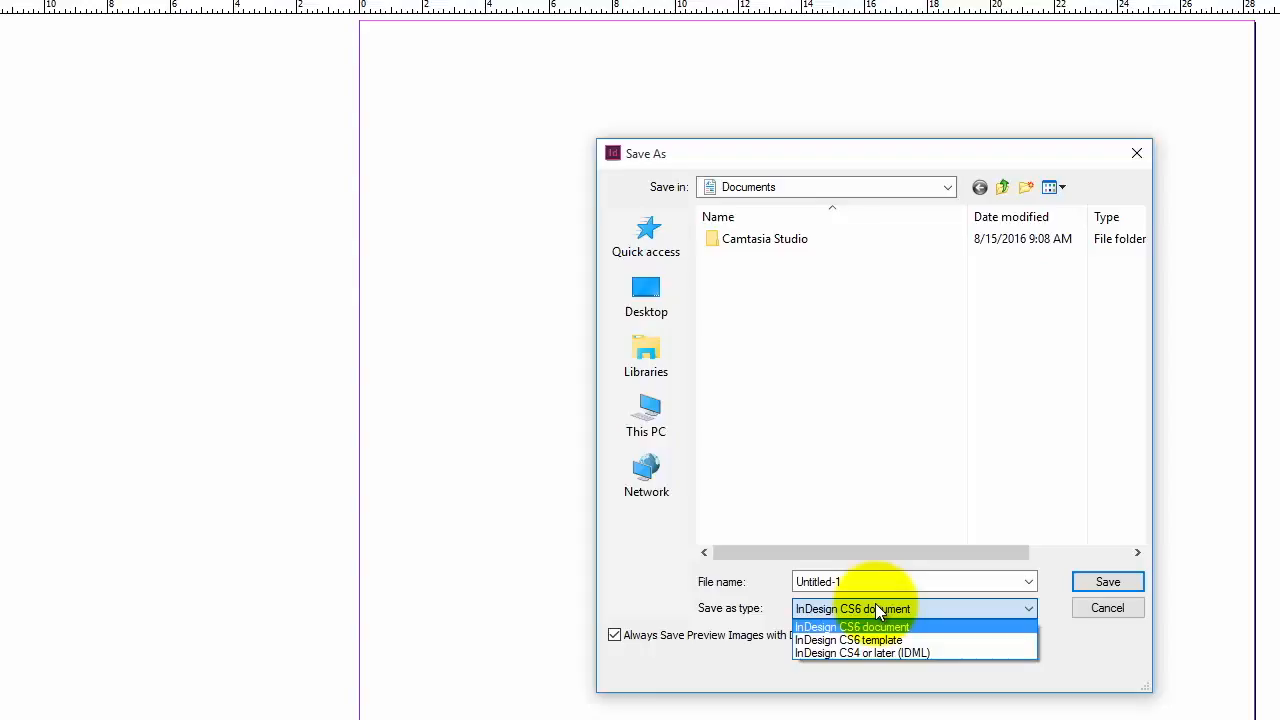
left_click(861, 385)
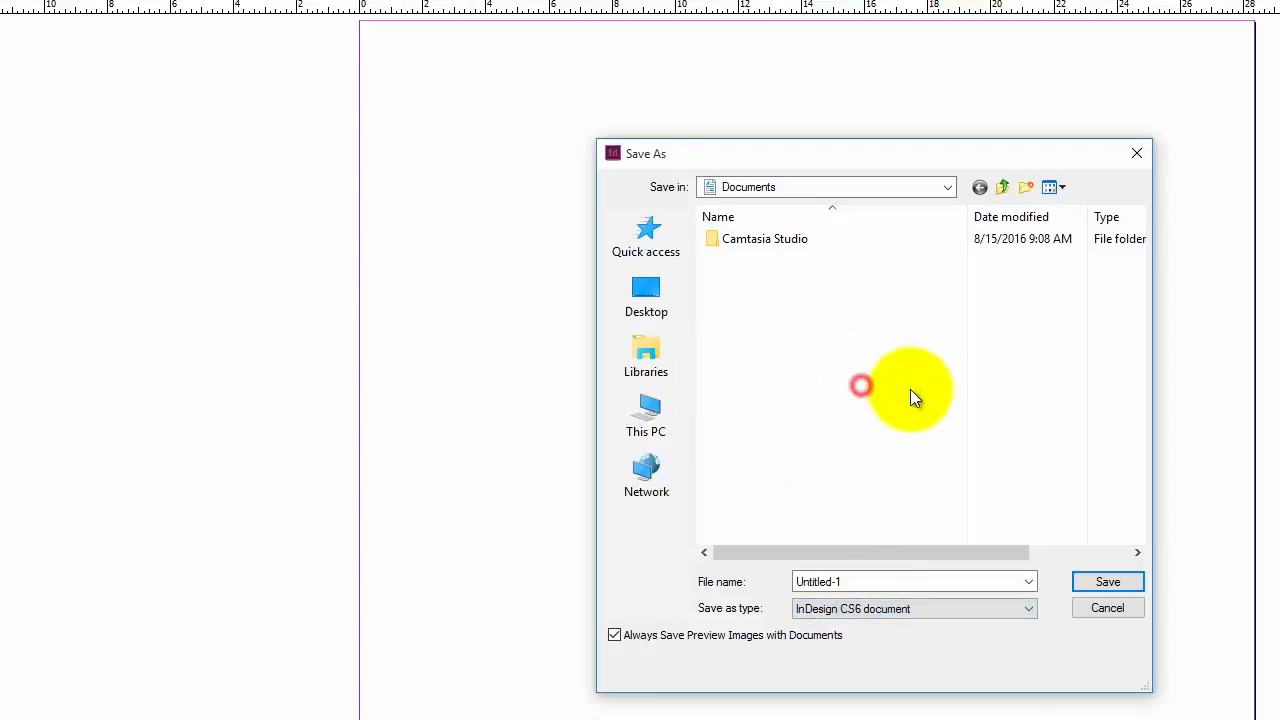
left_click(838, 491)
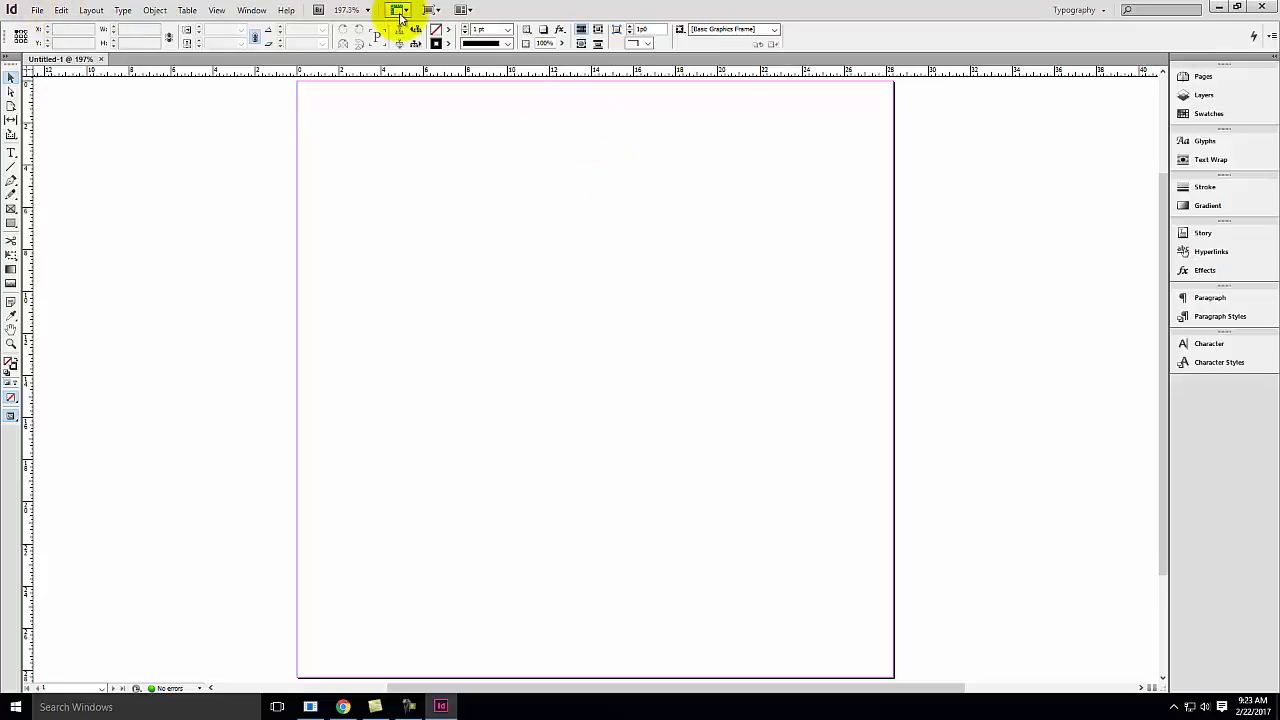
Examine the application menus, the Type and Selection tools with their options, and the fill and stroke controls.
left_click(35, 12)
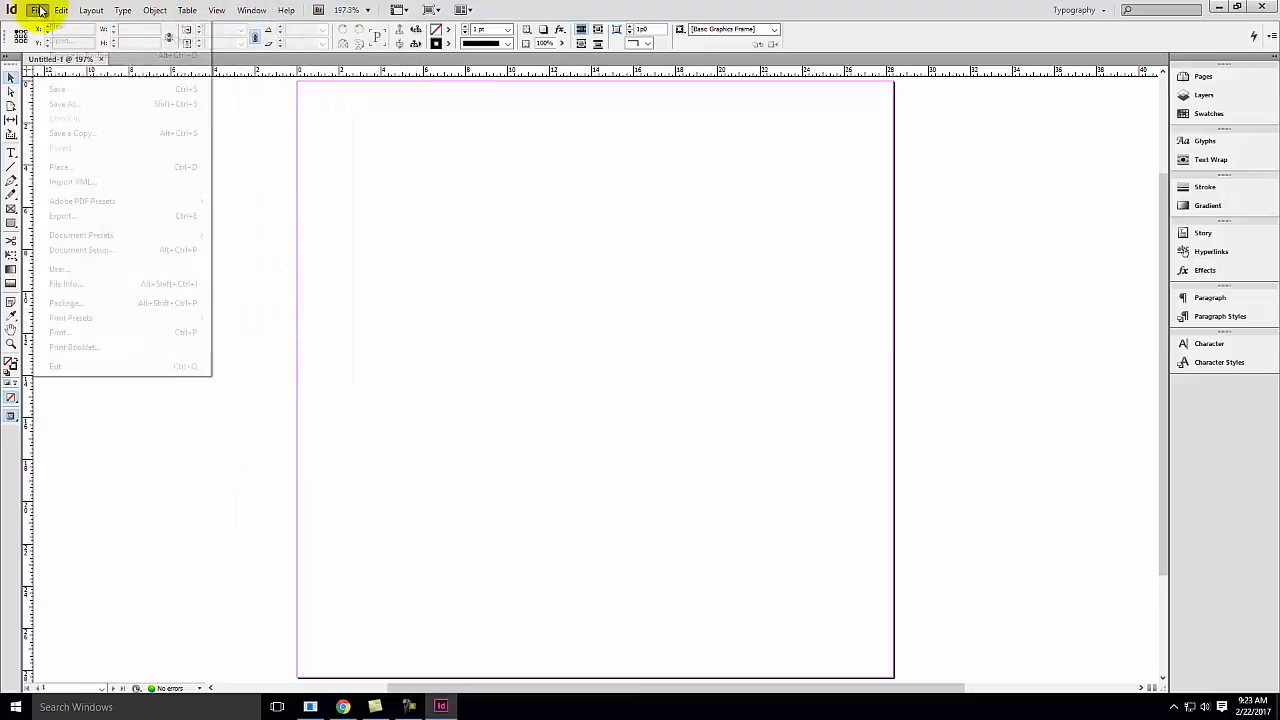
mouse_move(265, 13)
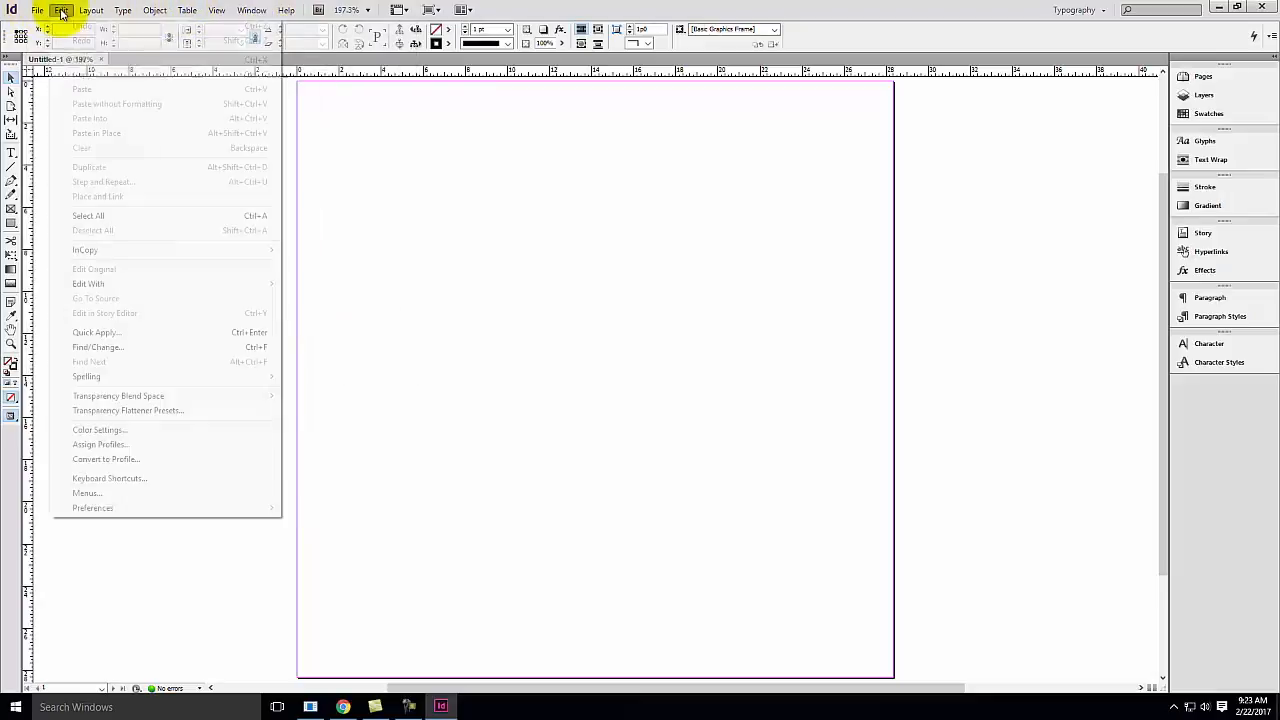
mouse_move(165, 14)
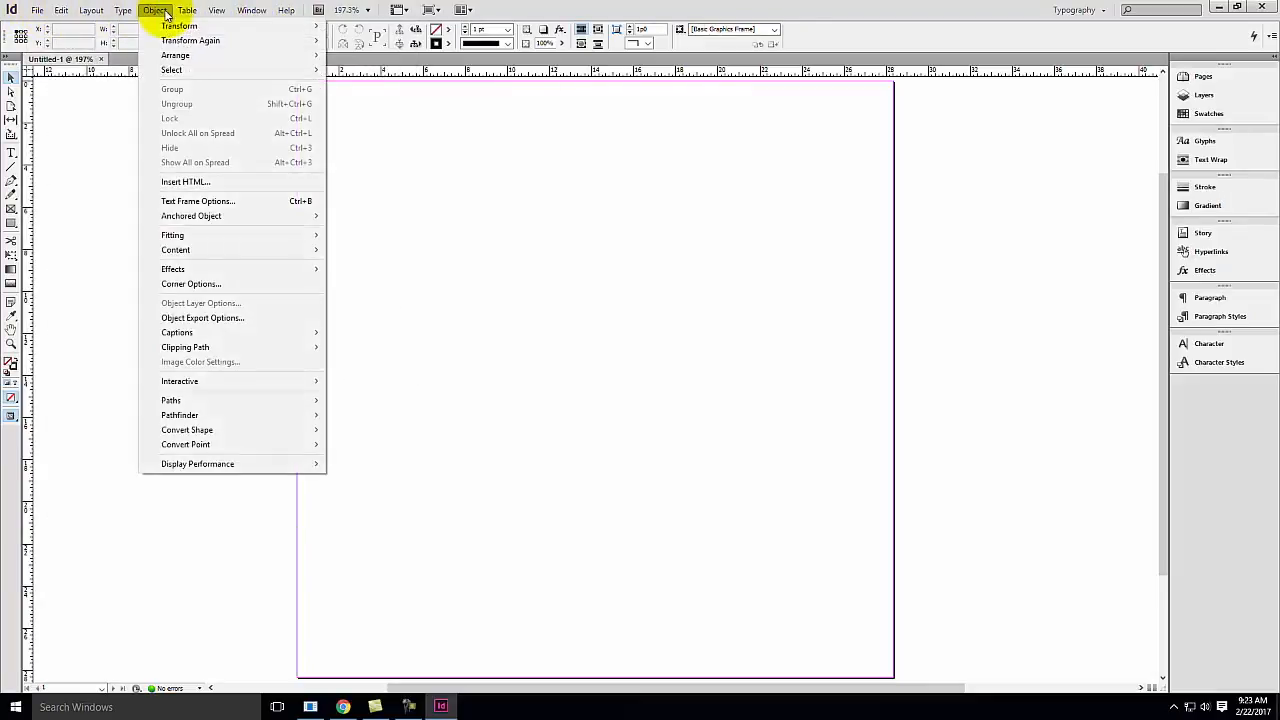
mouse_move(213, 12)
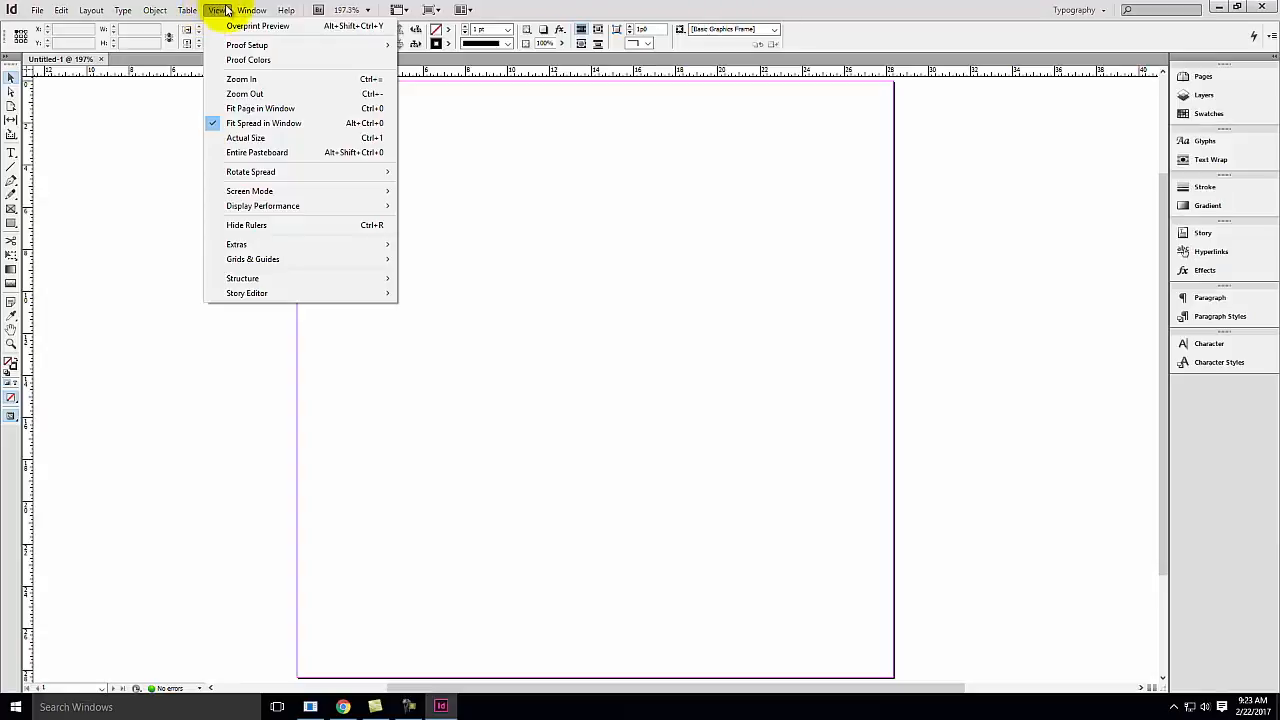
mouse_move(36, 10)
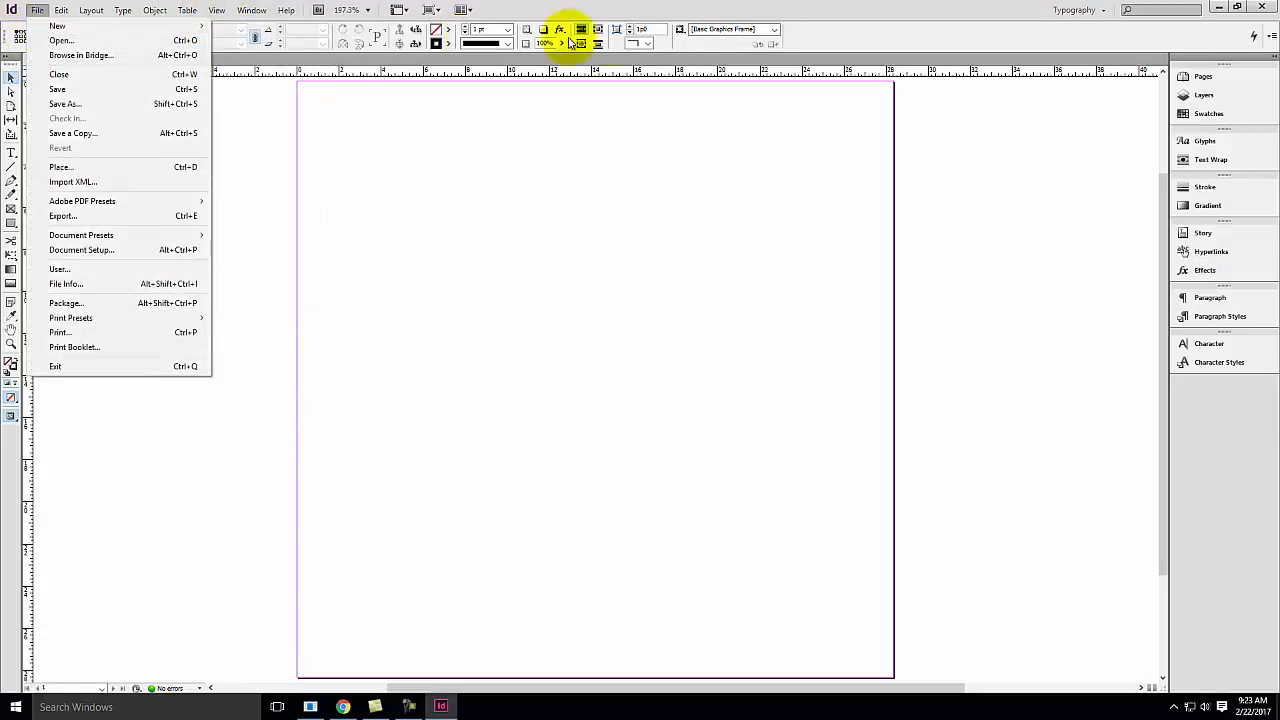
left_click(822, 38)
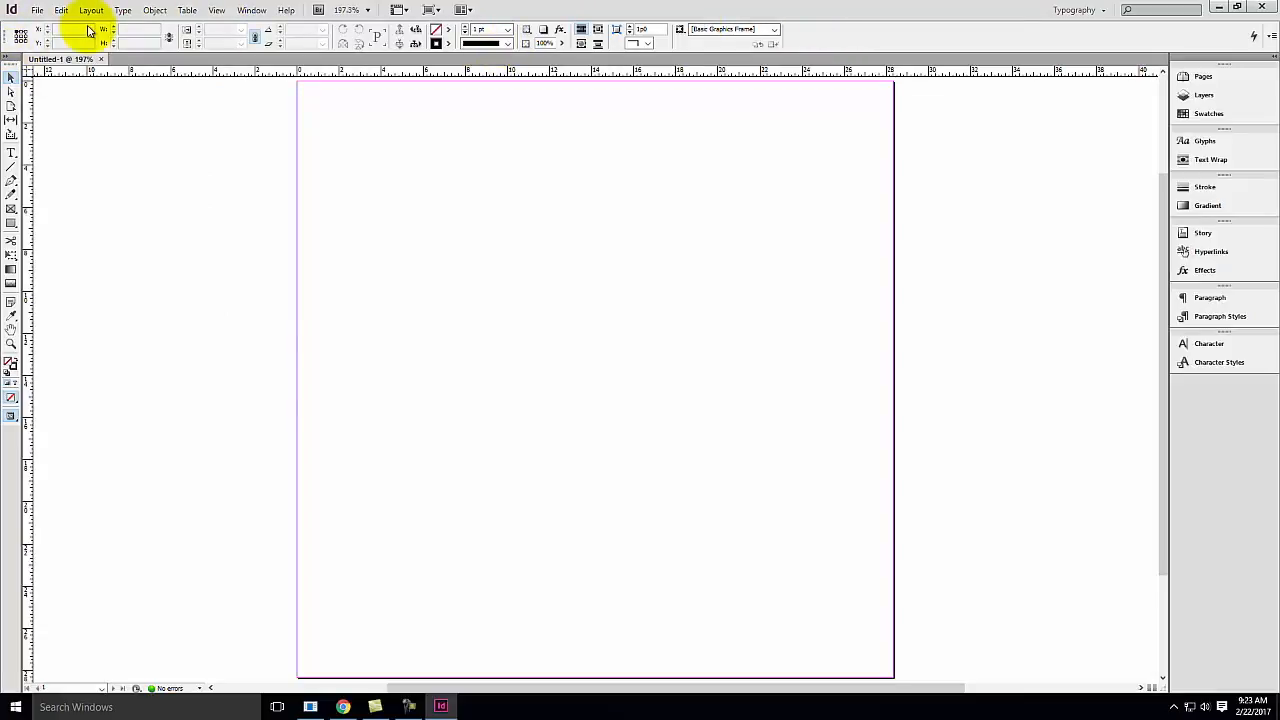
left_click(12, 153)
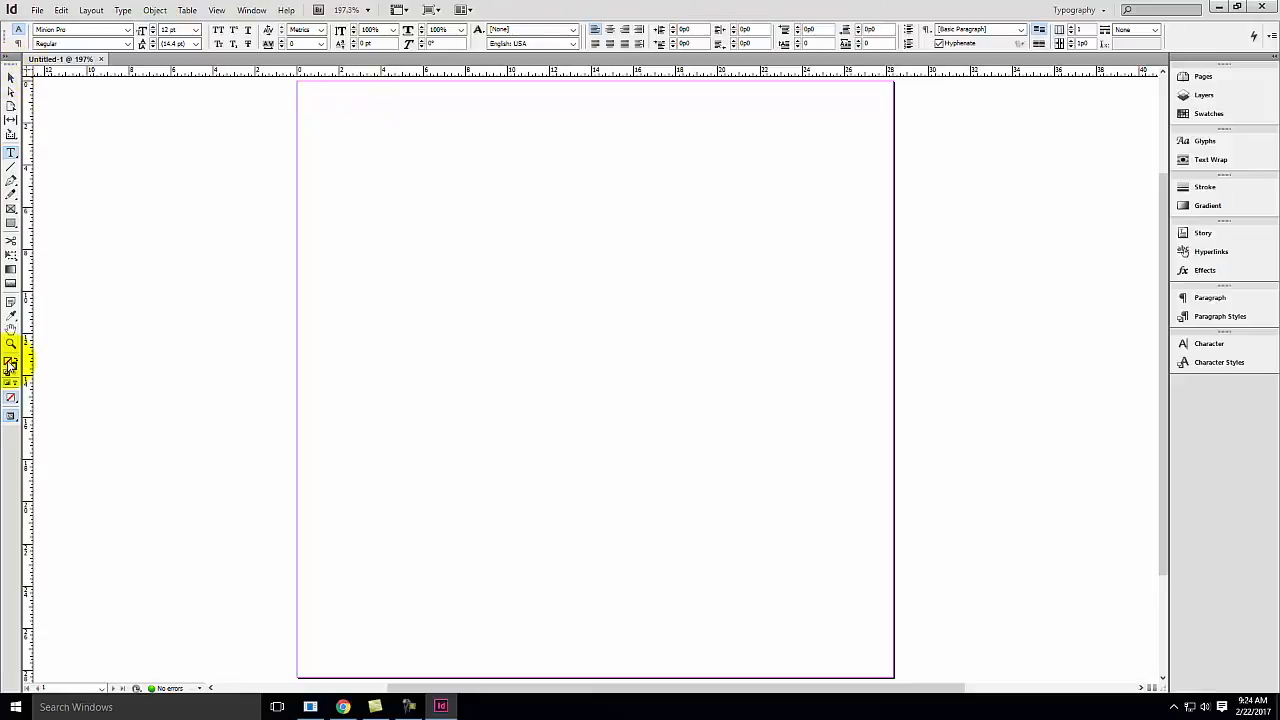
left_click(11, 77)
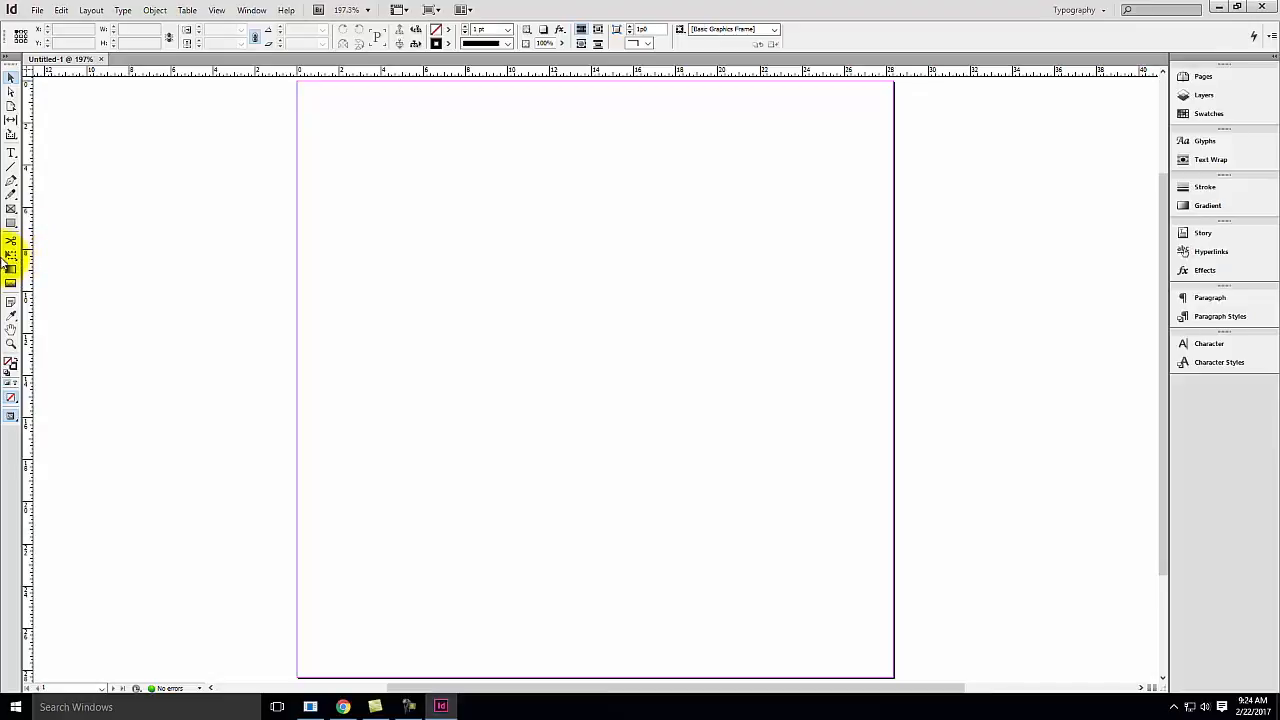
left_click(11, 365)
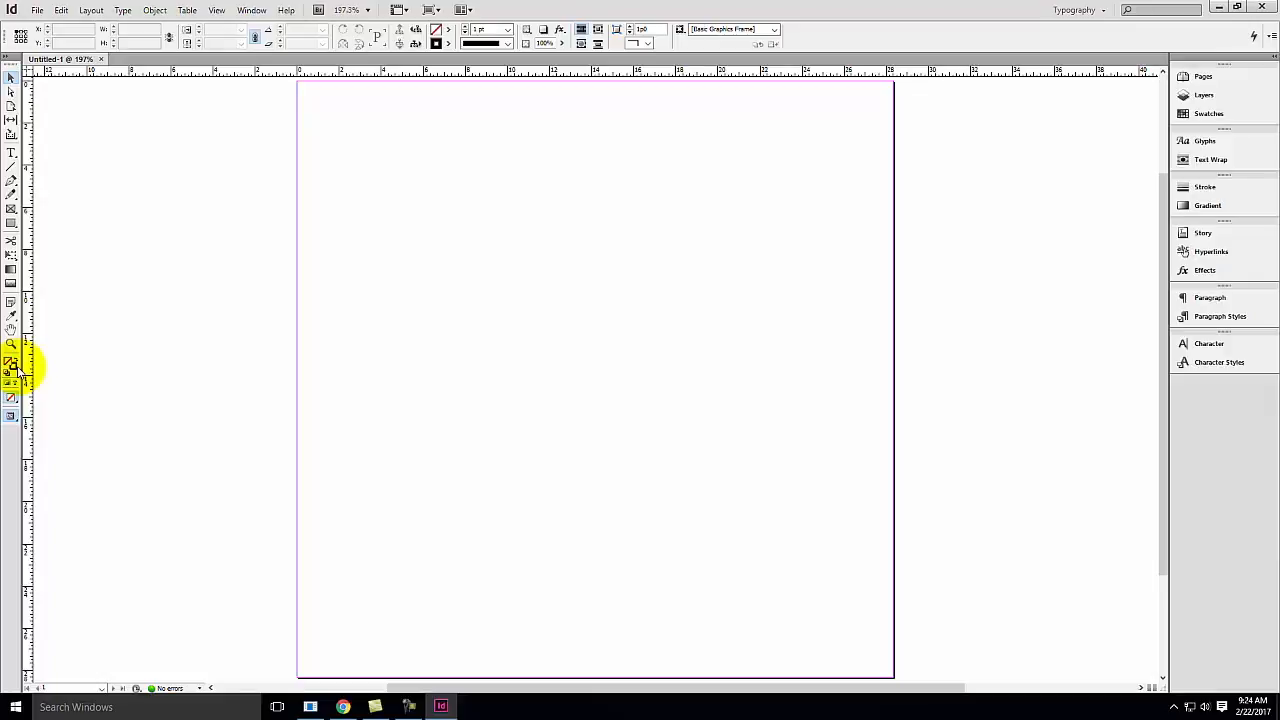
left_click(10, 360)
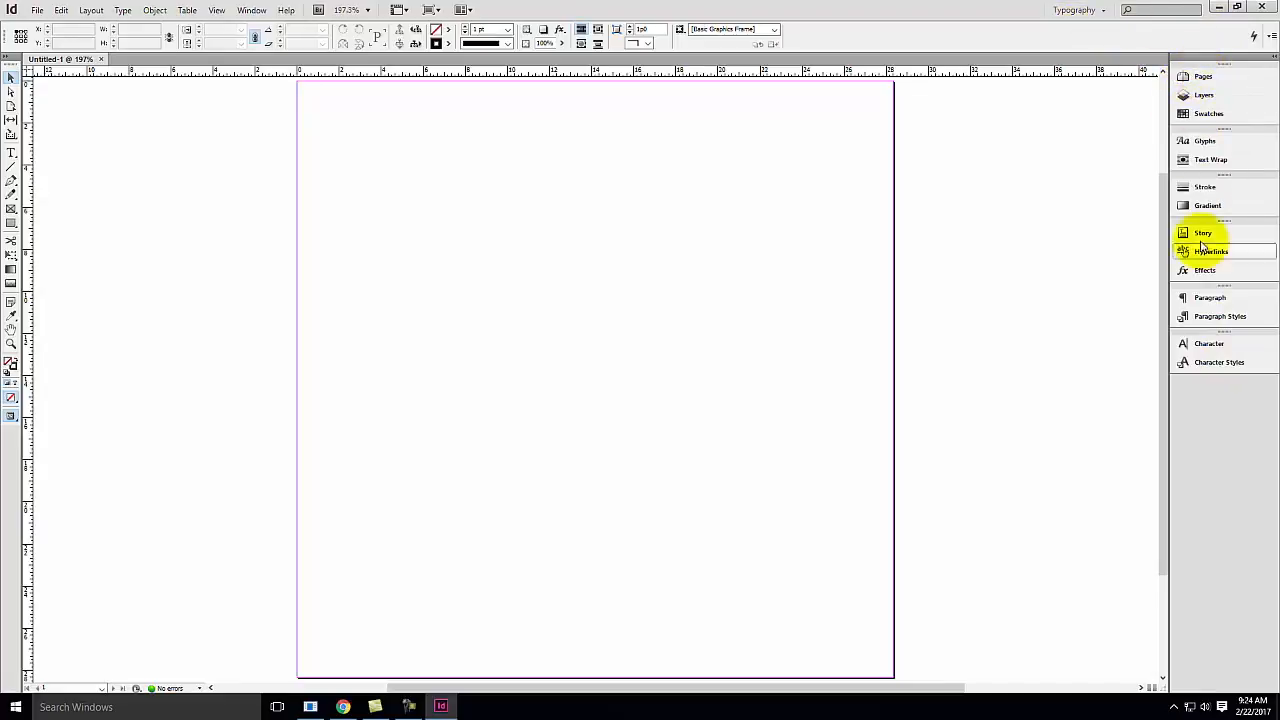
Try the Essentials workspace, return to the Typography workspace, and look through the list of available panels.
left_click(1095, 12)
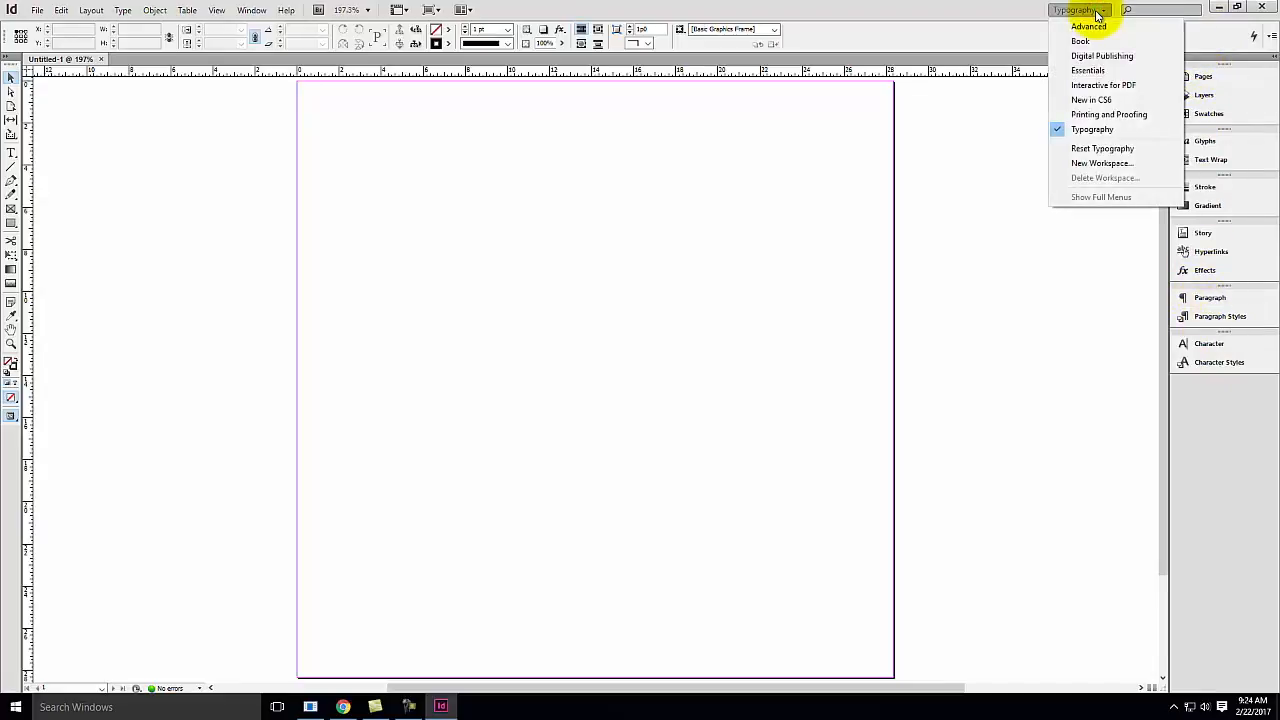
left_click(1087, 70)
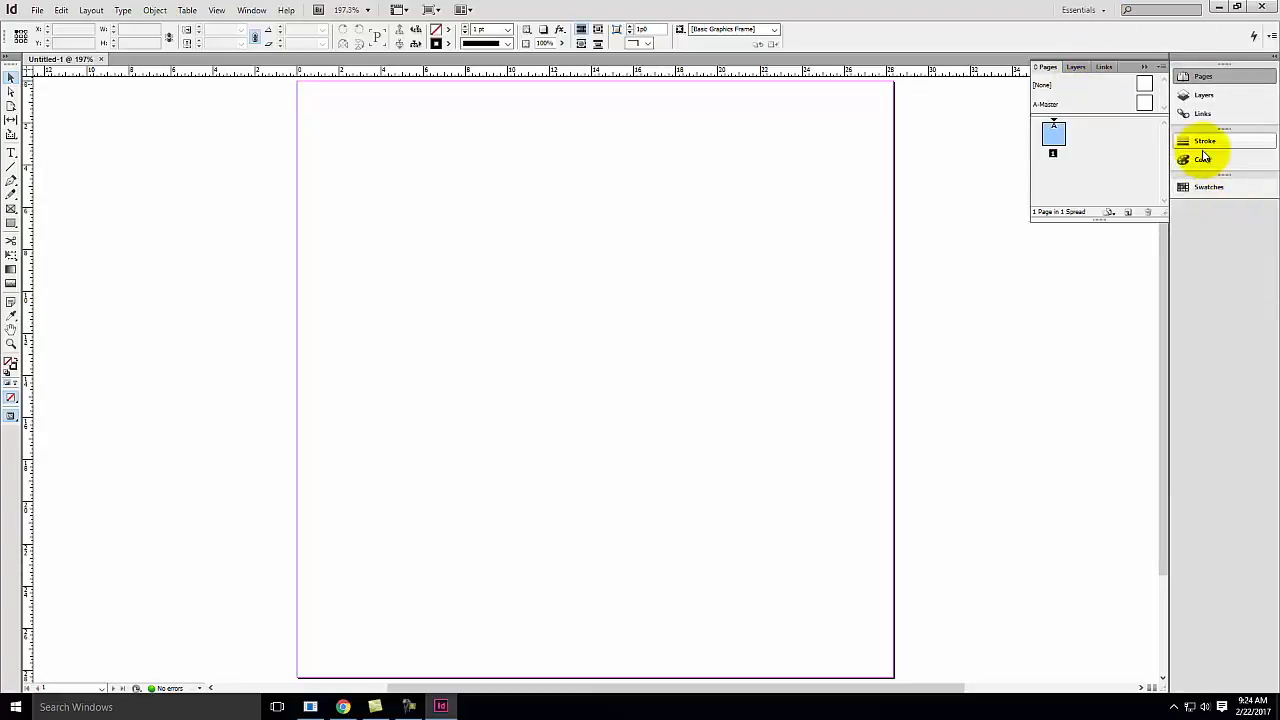
left_click(1101, 12)
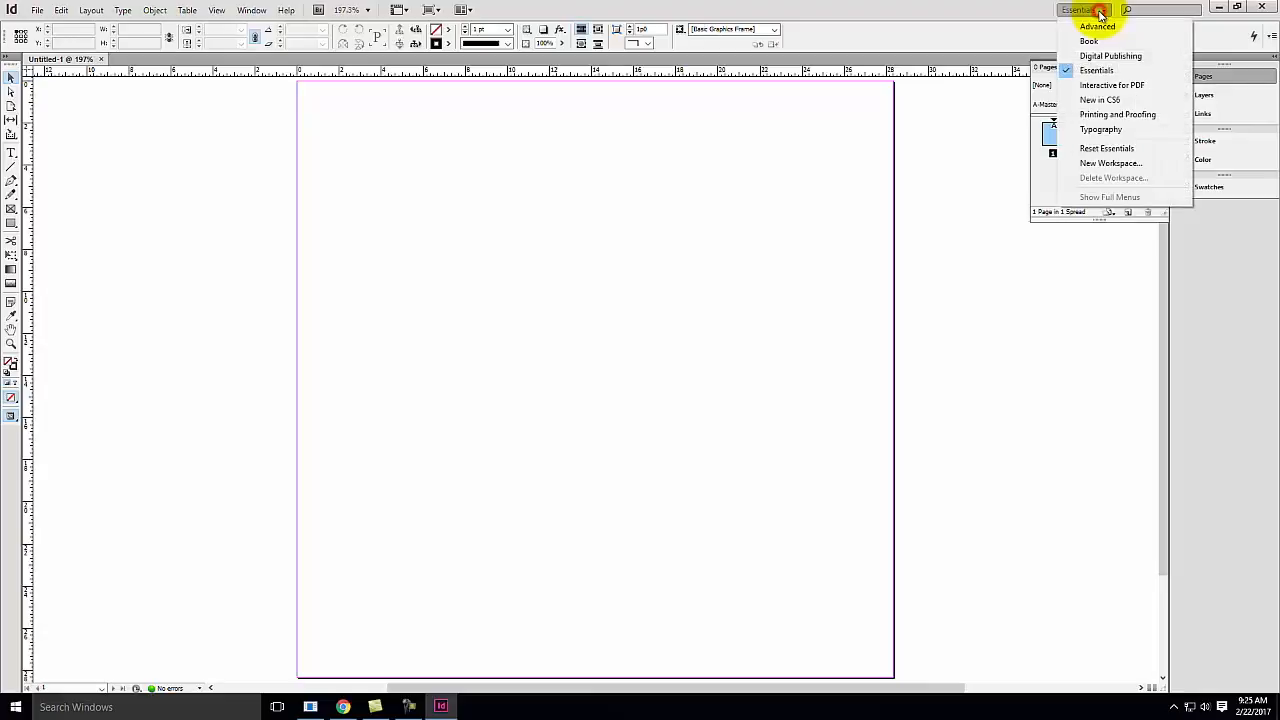
left_click(1115, 135)
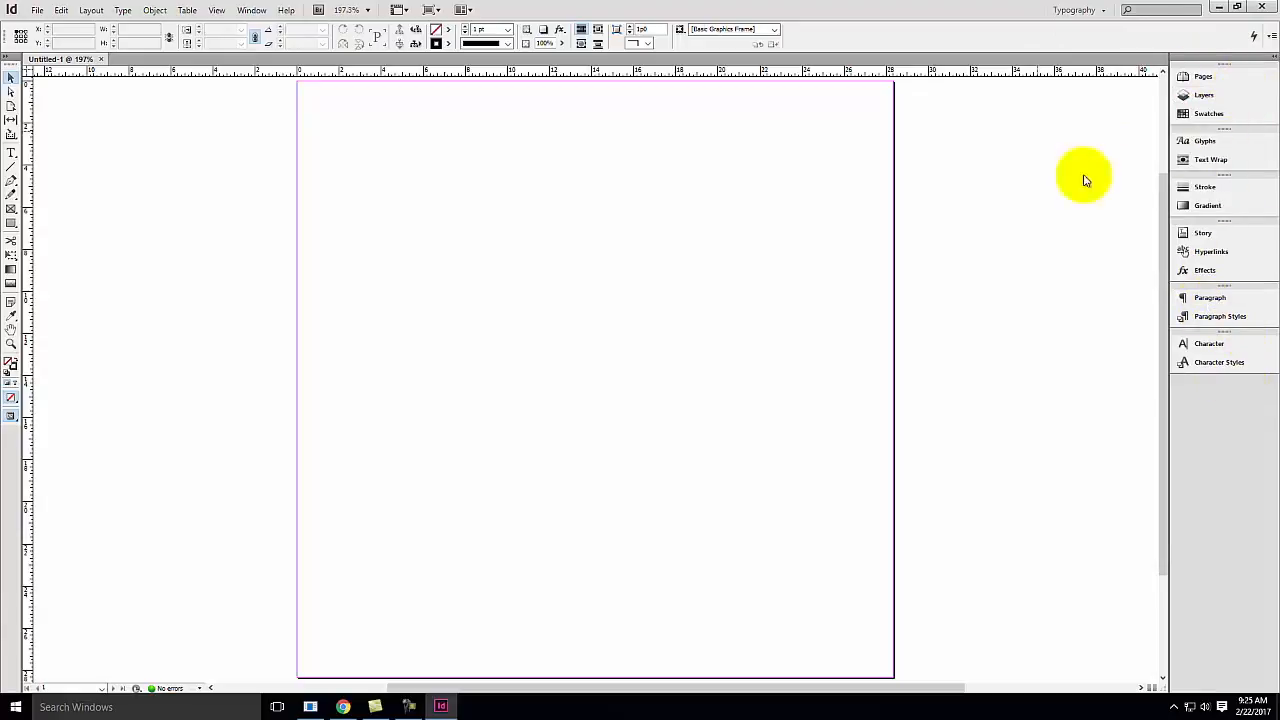
left_click(251, 10)
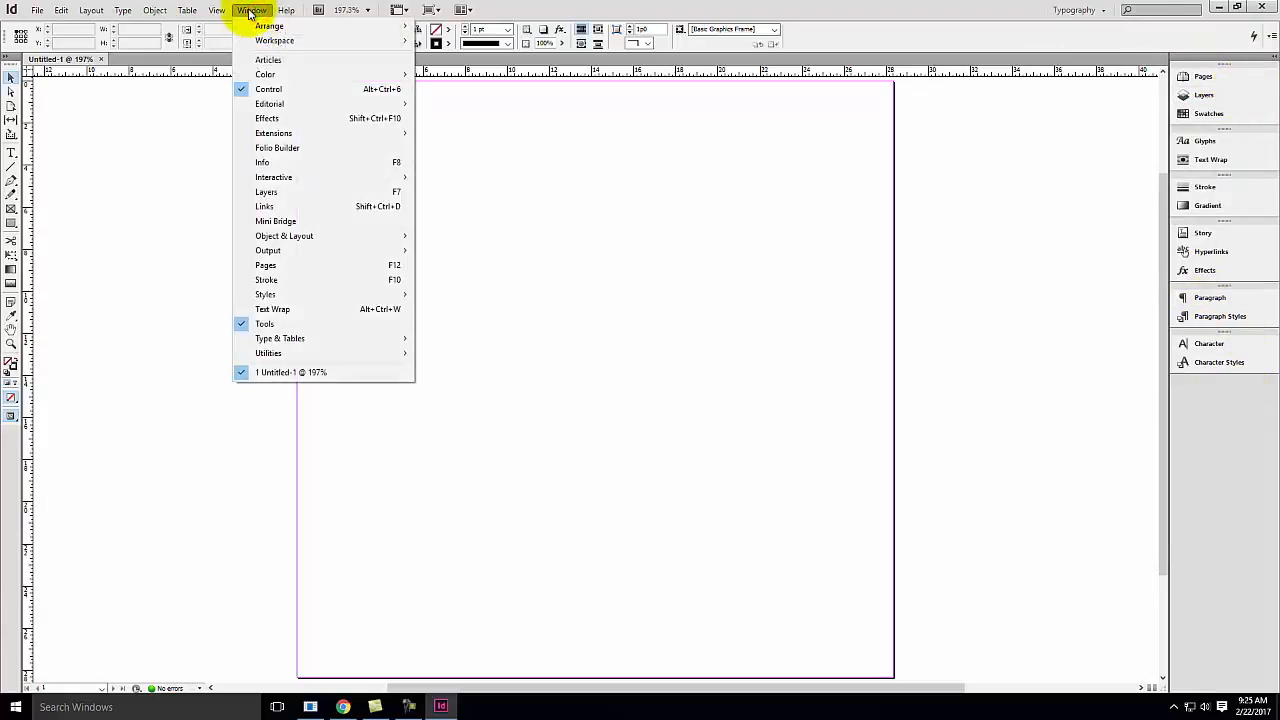
left_click(256, 6)
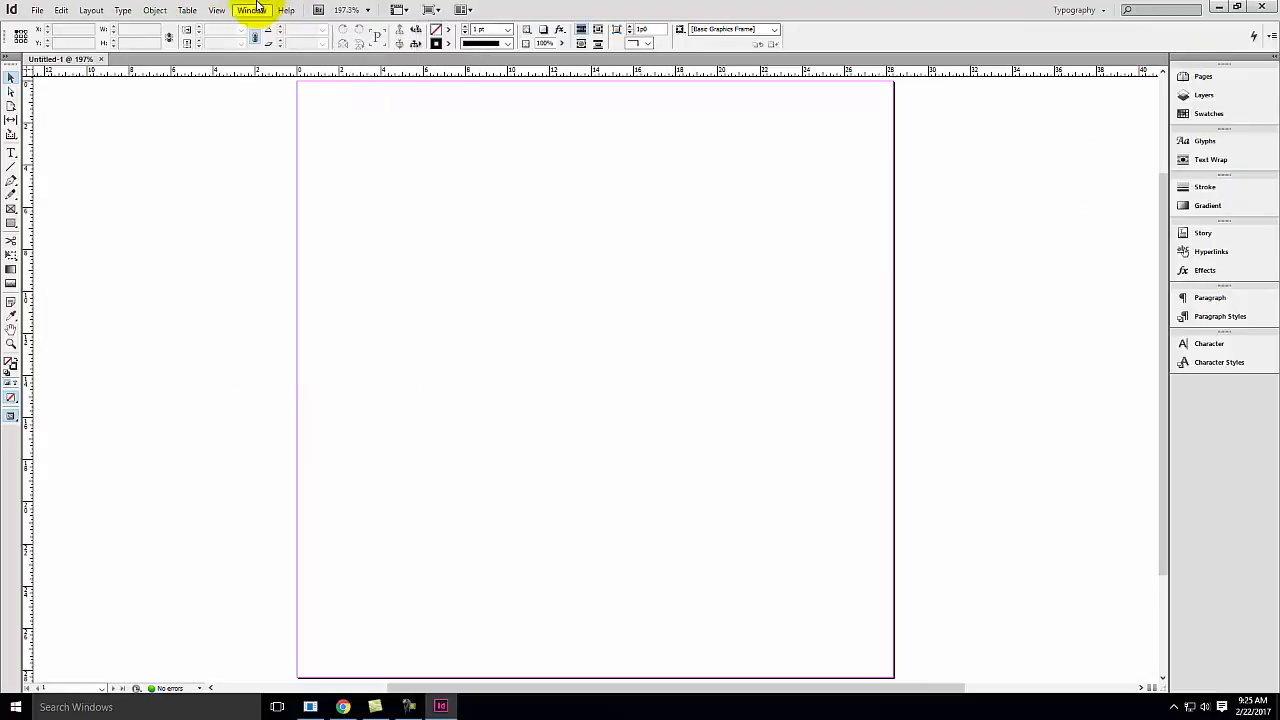
Switch the workspace to Essentials and collapse the expanded Pages panel.
left_click(1108, 12)
left_click(1090, 71)
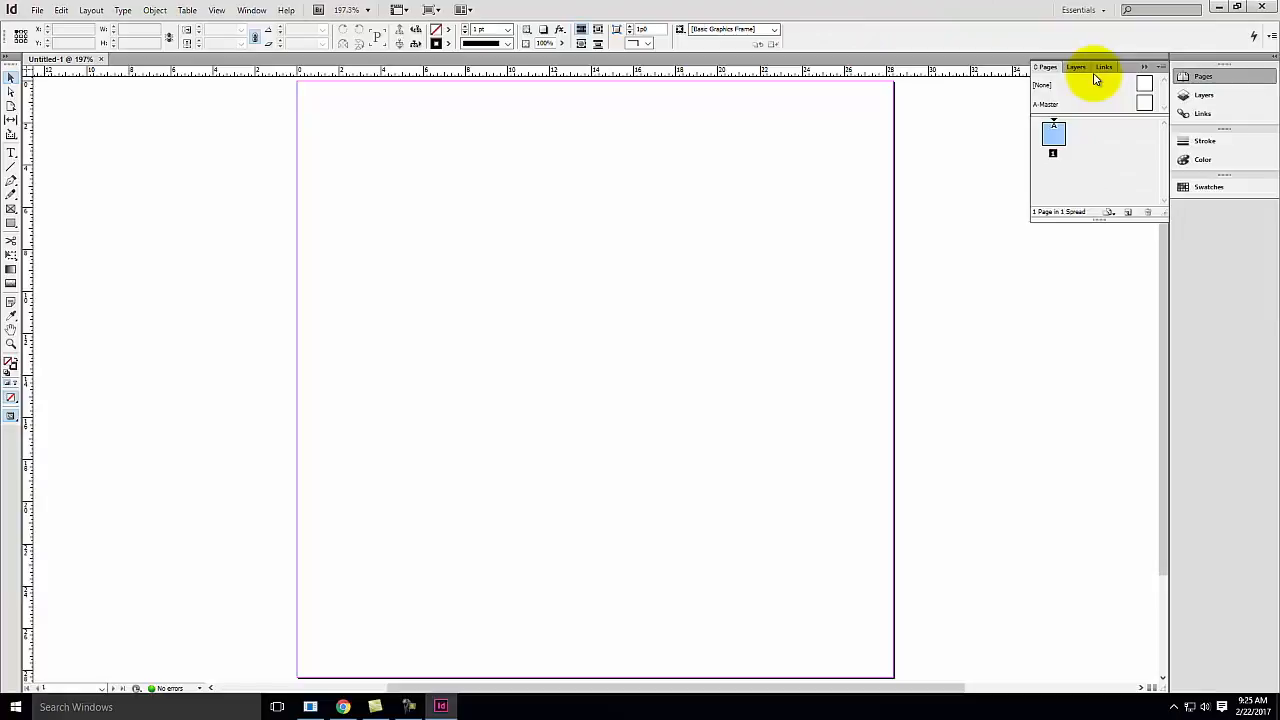
left_click(1237, 79)
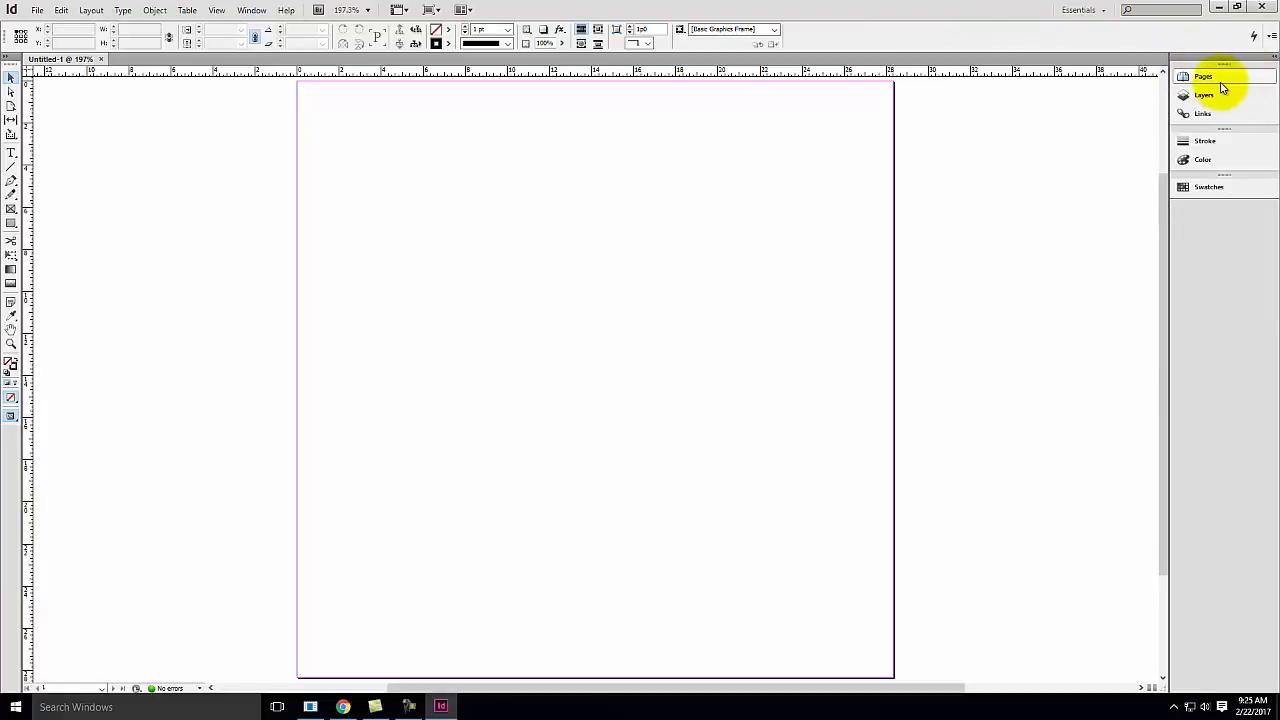
Examine the contents of the Pages, Layers, Links, Stroke, Color and Swatches panels.
left_click(1212, 78)
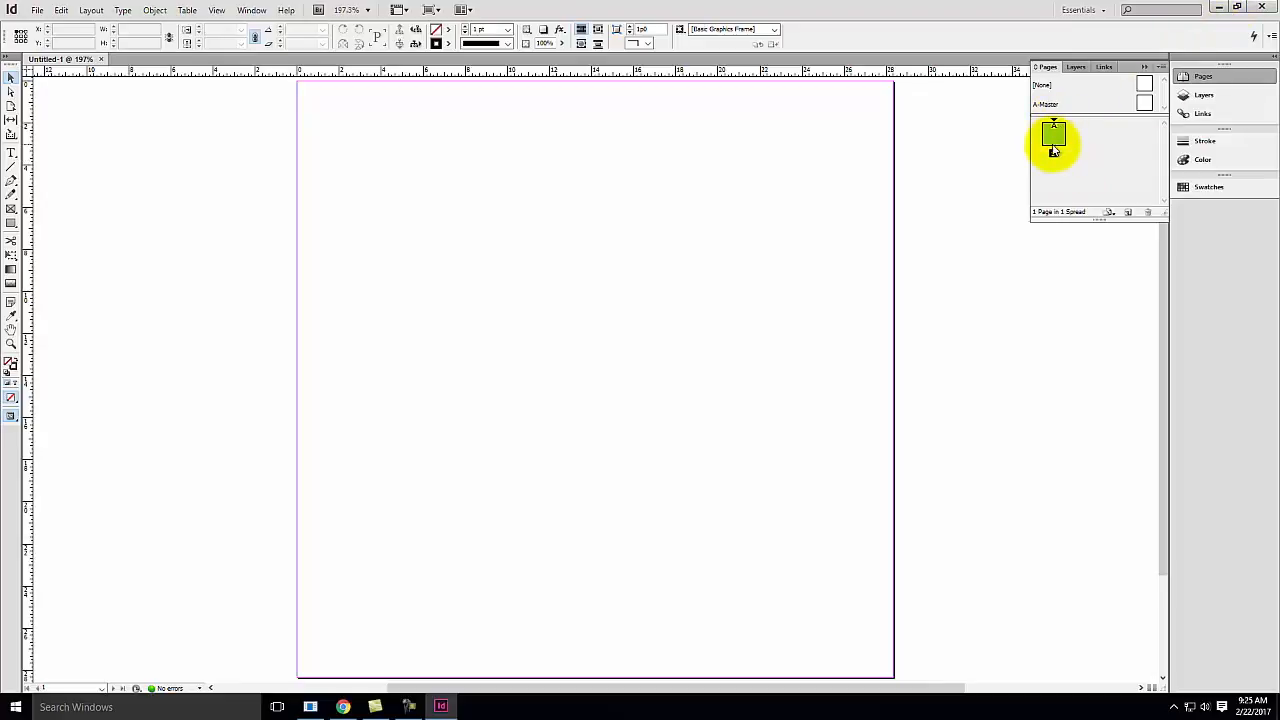
left_click(1203, 96)
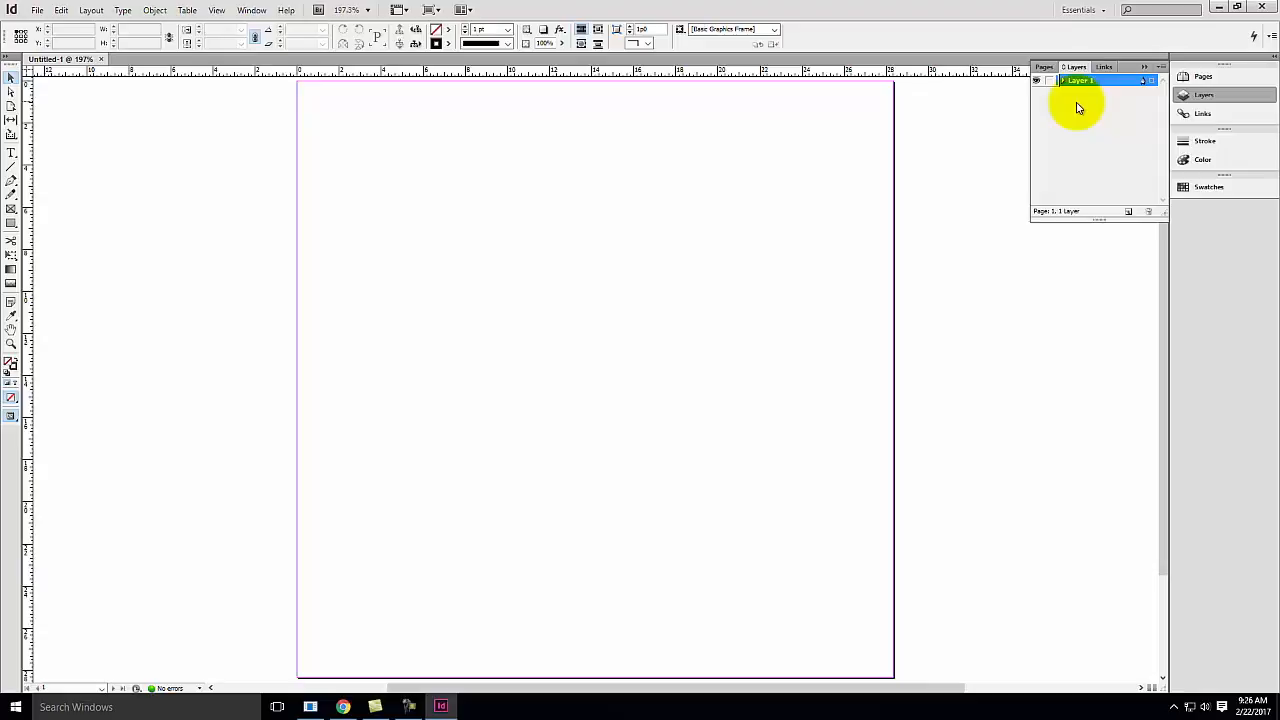
left_click(1219, 114)
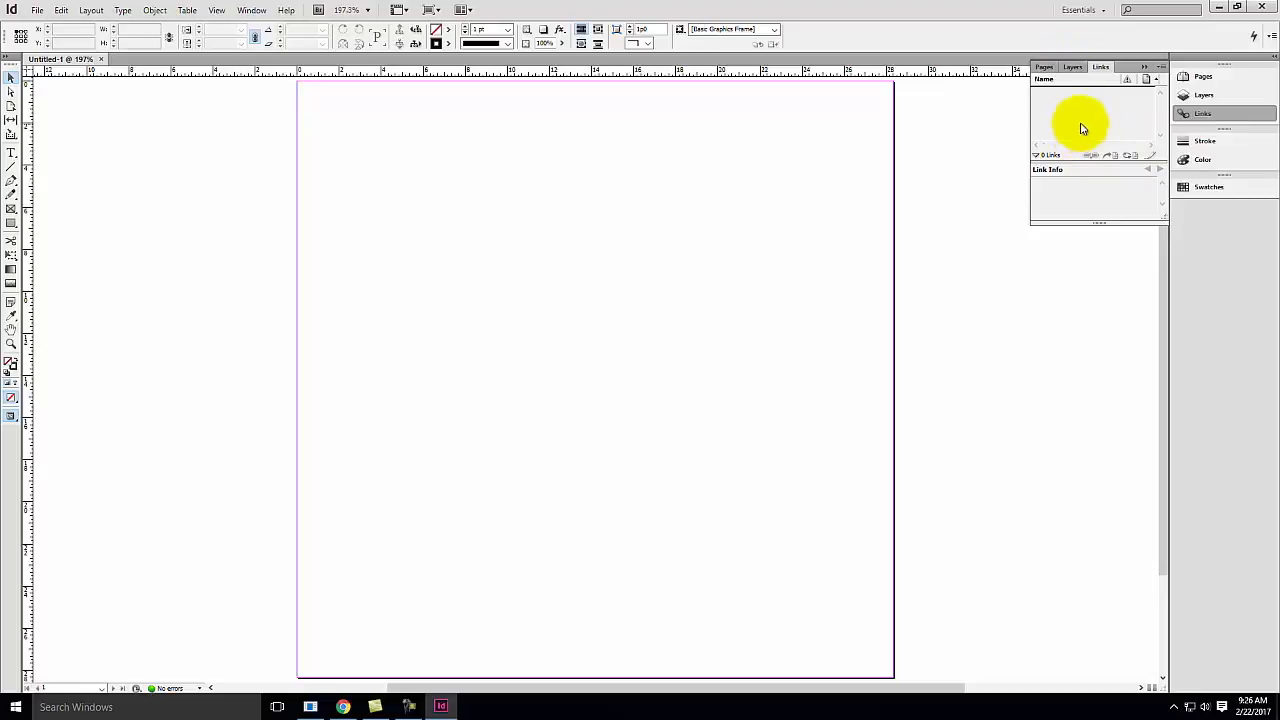
left_click(1224, 145)
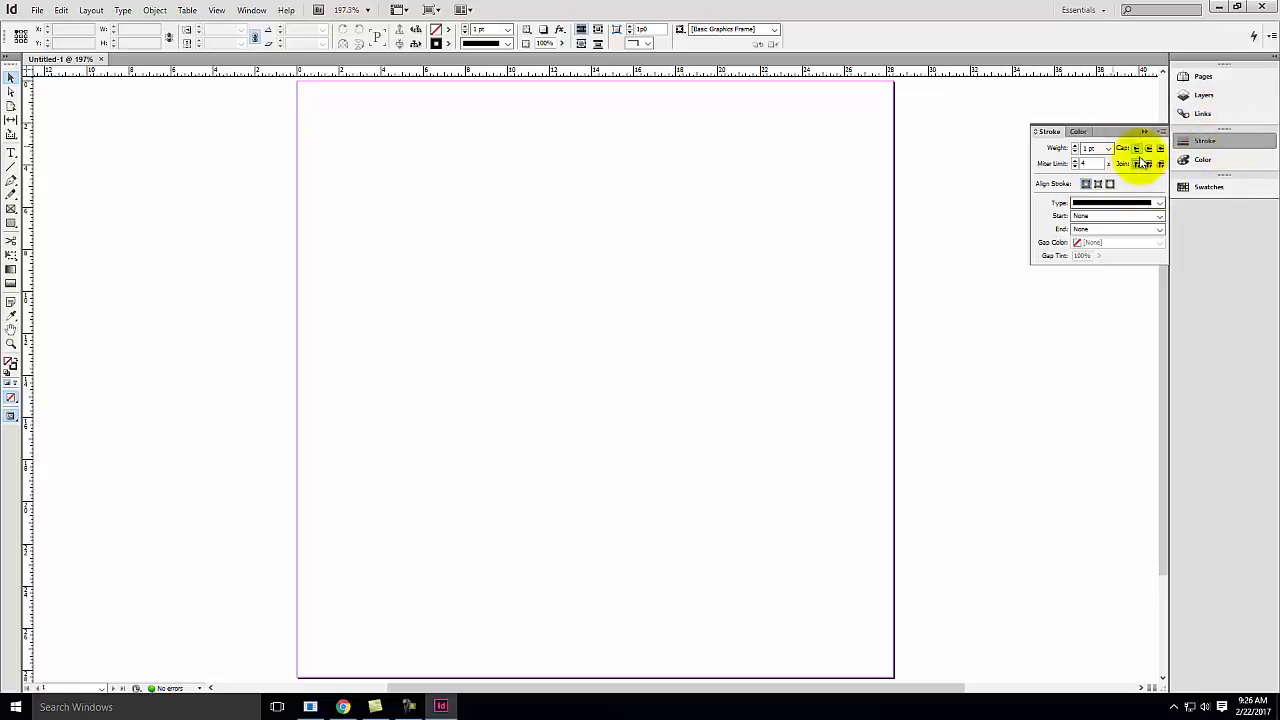
left_click(1207, 159)
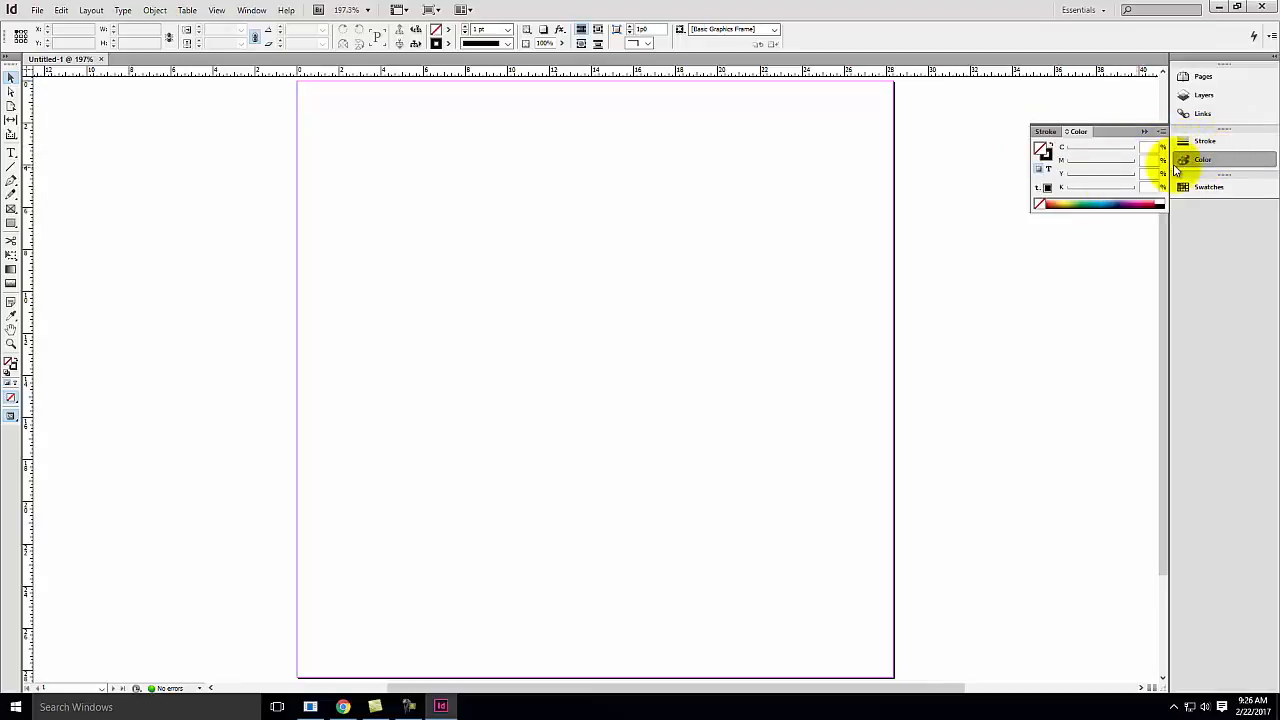
left_click(1205, 182)
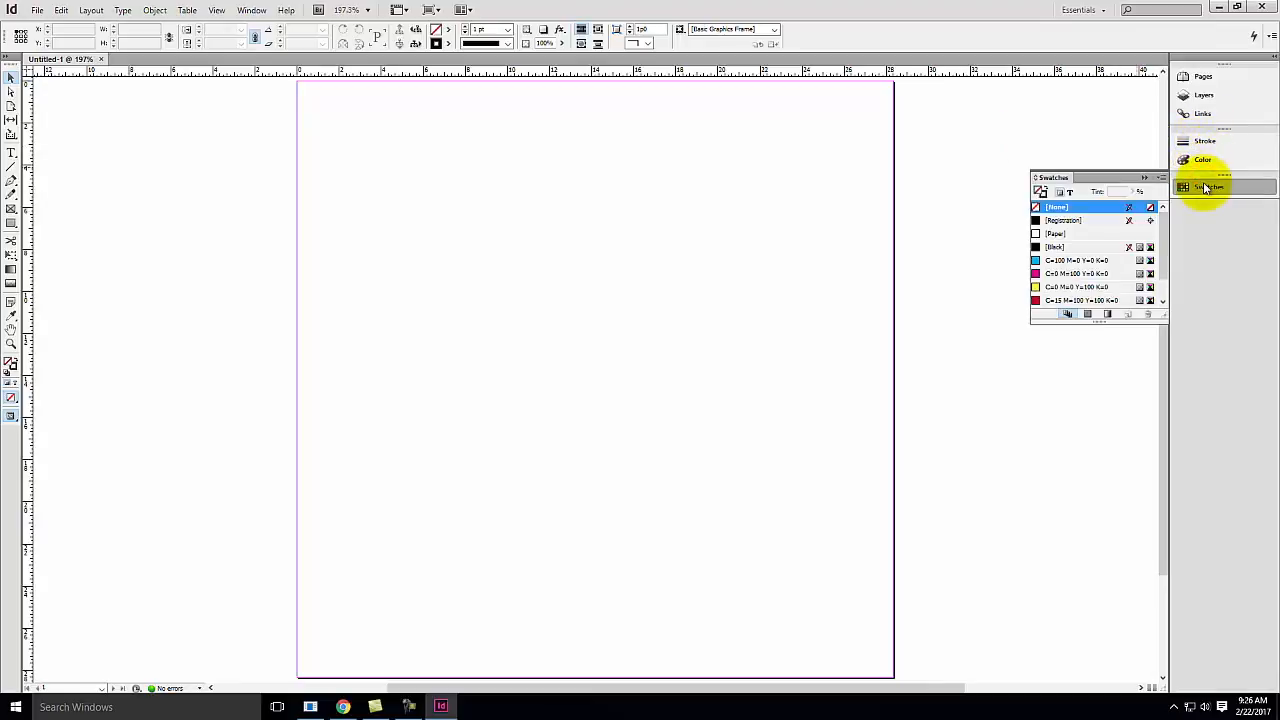
left_click(1204, 233)
left_click(1208, 78)
left_click(1212, 114)
left_click(1209, 96)
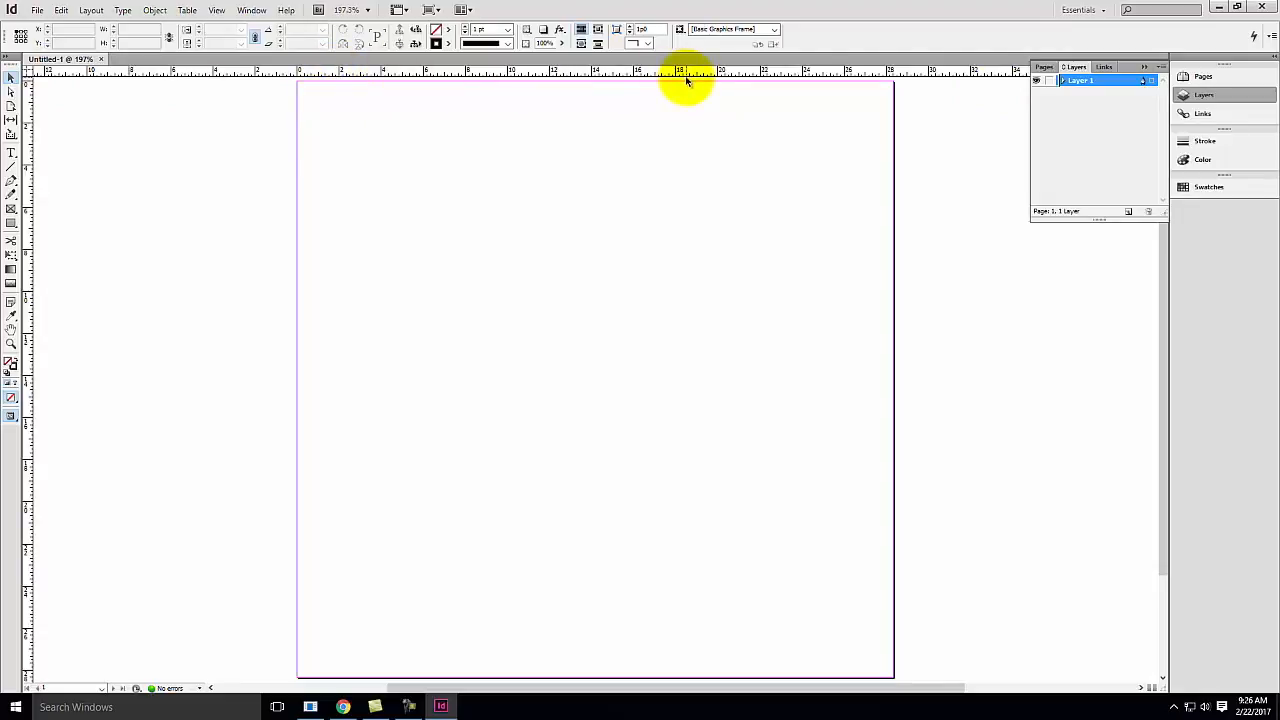
Set the units of both document rulers to inches.
right_click(28, 76)
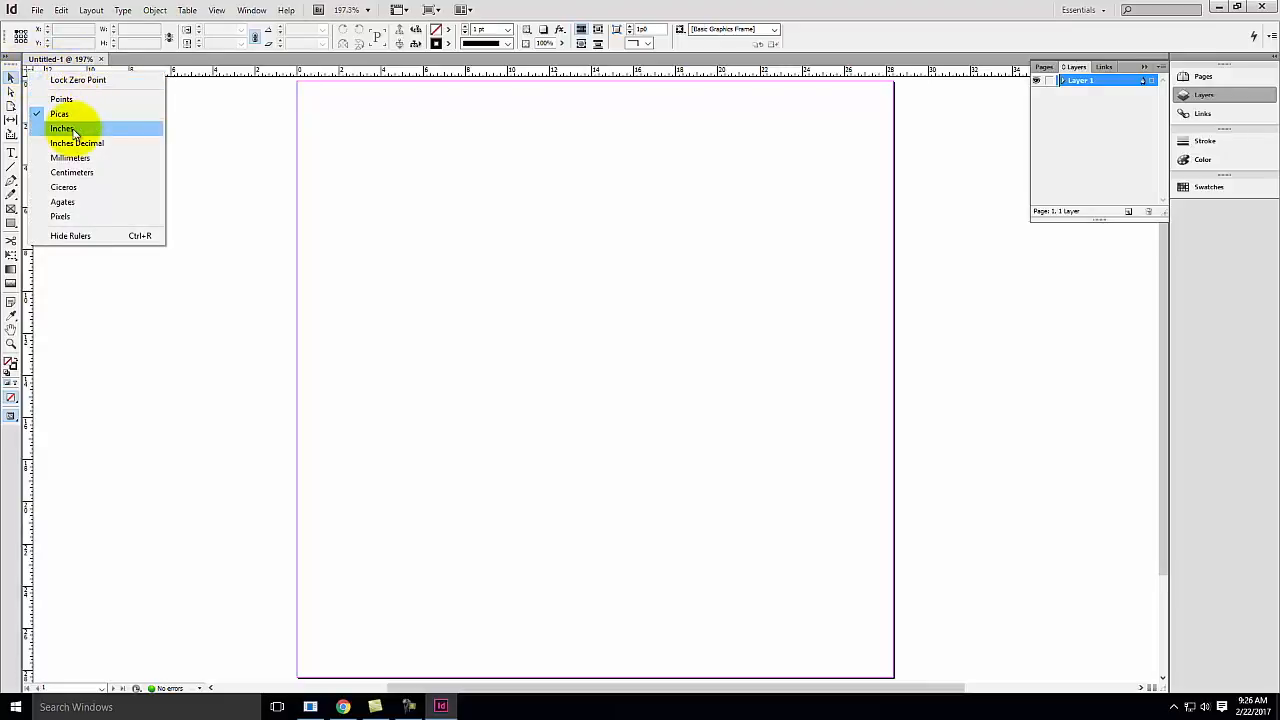
left_click(73, 130)
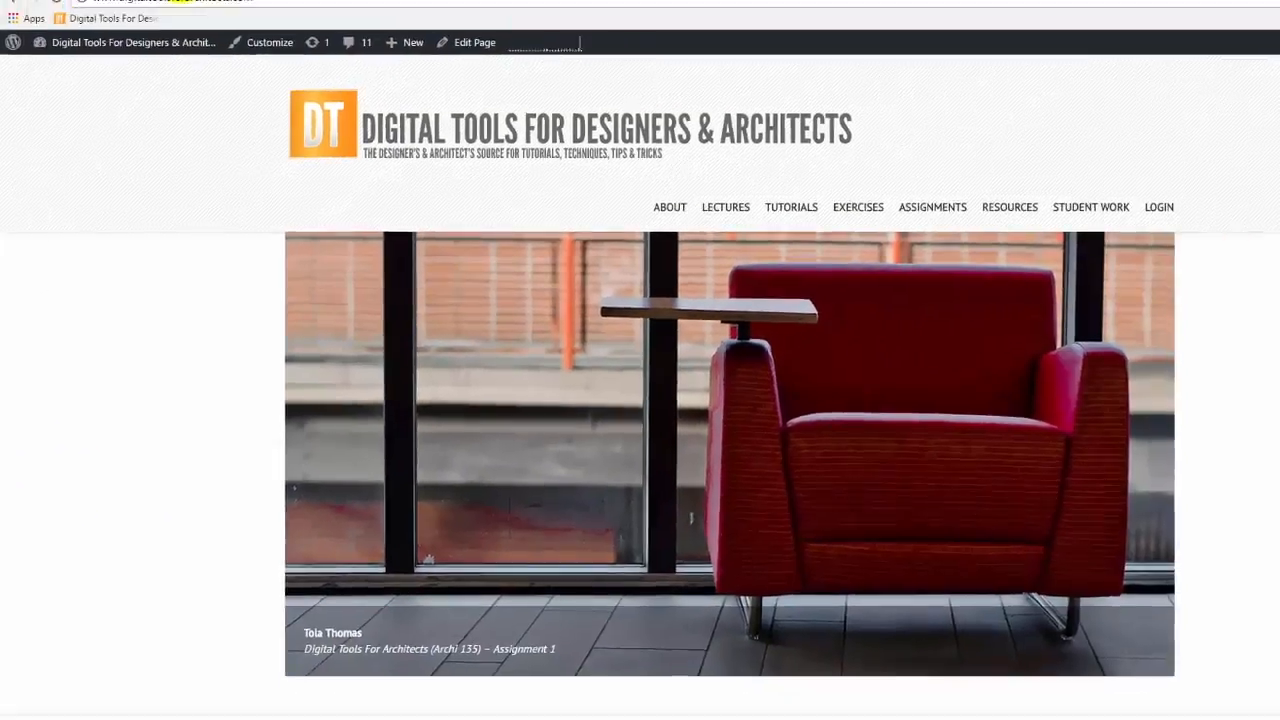
Switch to Chrome and open search.creativecommons.org in a new tab.
left_click(155, 10)
type("search.creativecommons.org")
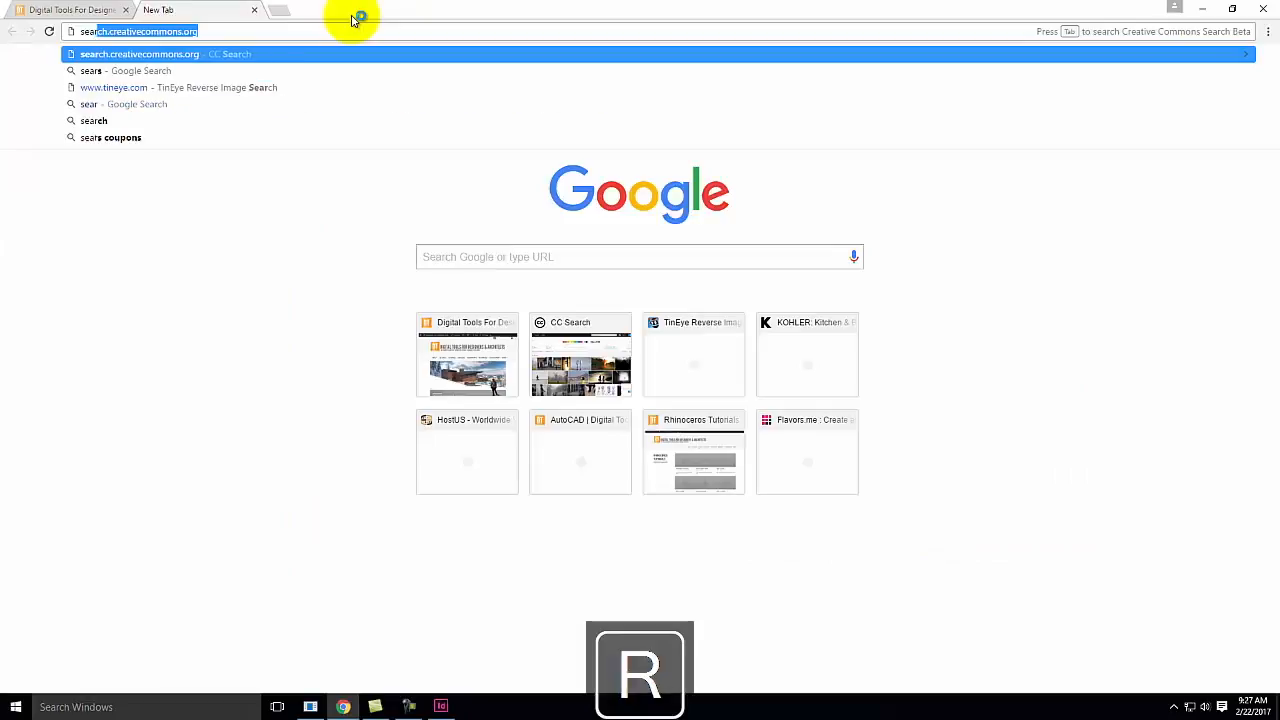
key("Return")
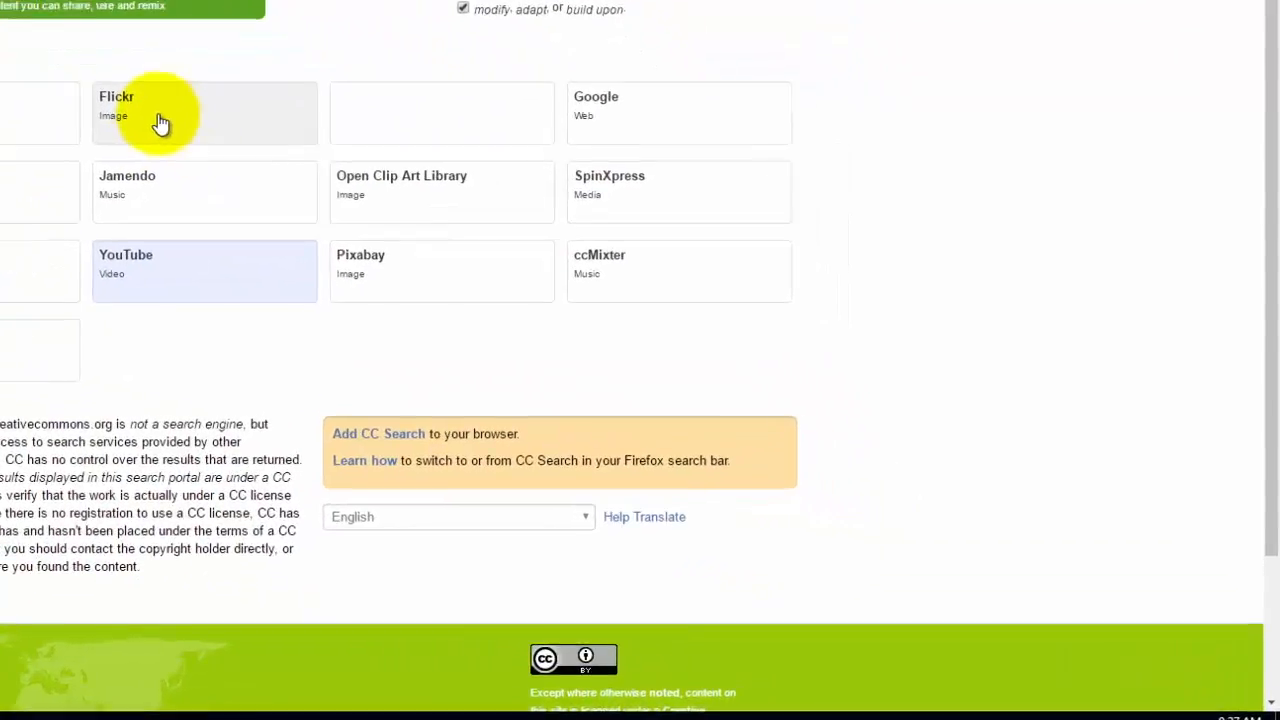
Search Flickr for fireworks through CC Search and open the photo of two overlapping orange-red bursts.
left_click(160, 122)
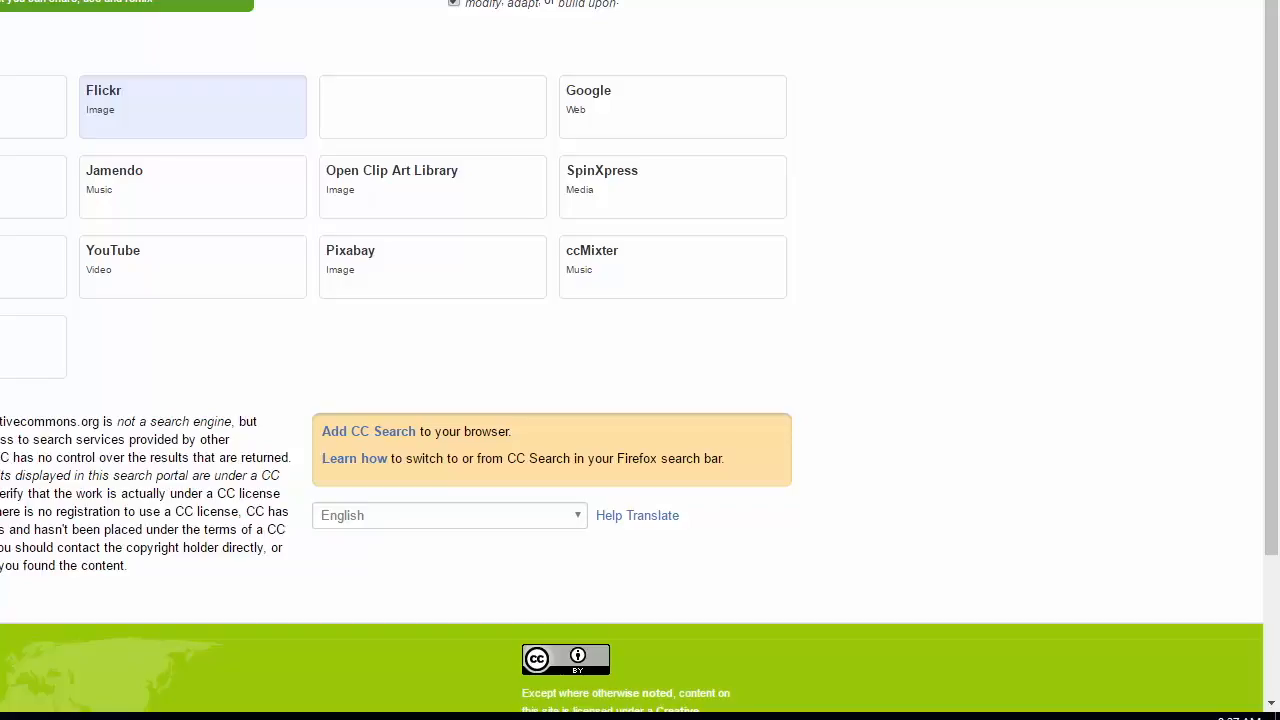
type("fers")
key("Return")
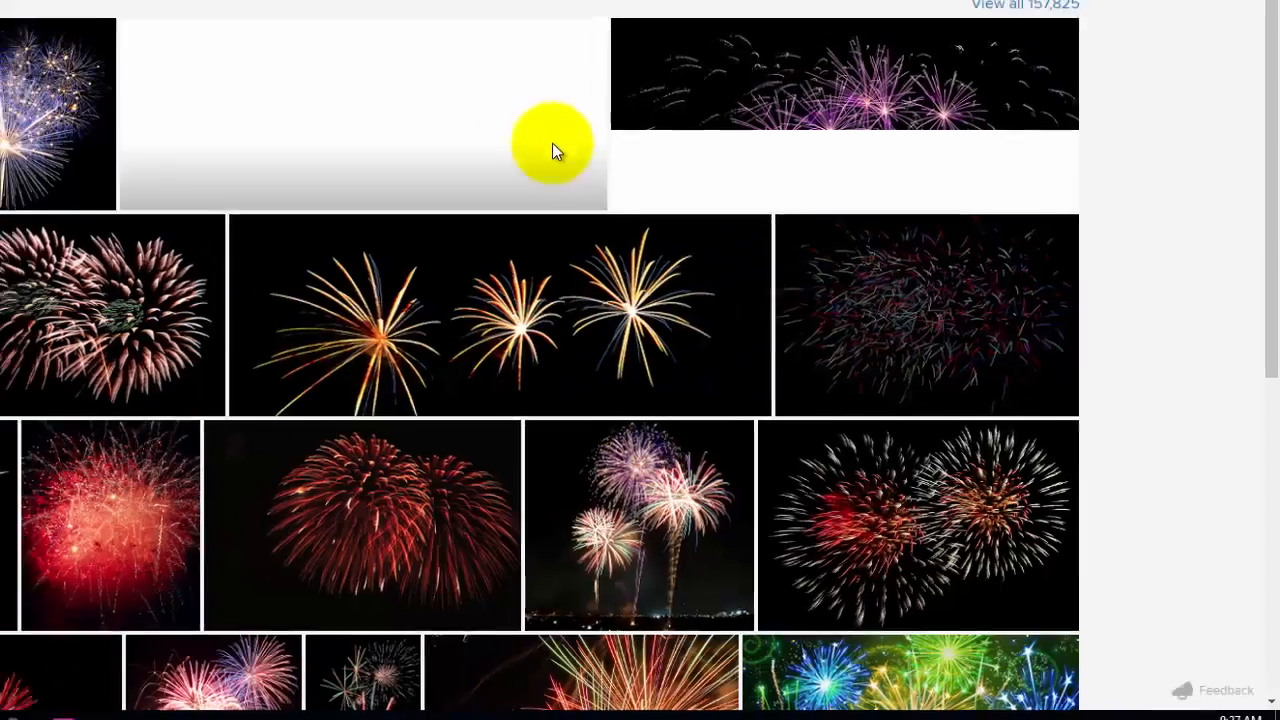
scroll(552, 143, "down", 3)
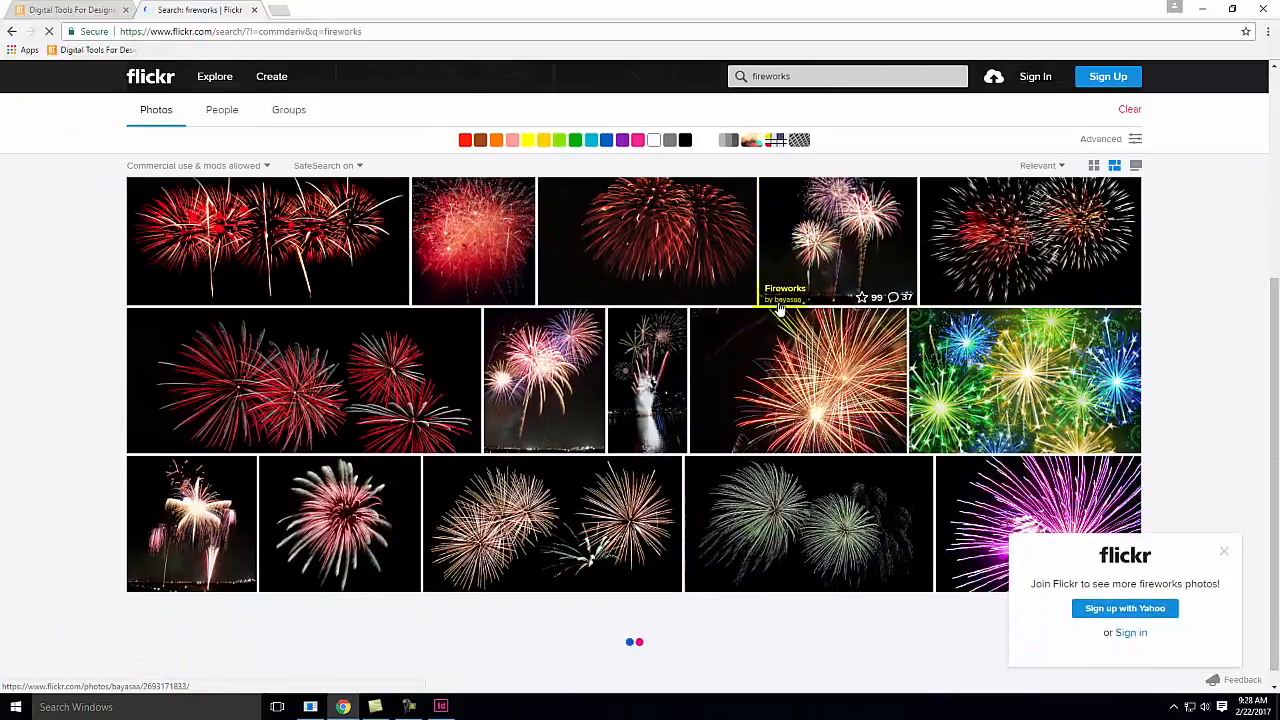
left_click(820, 372)
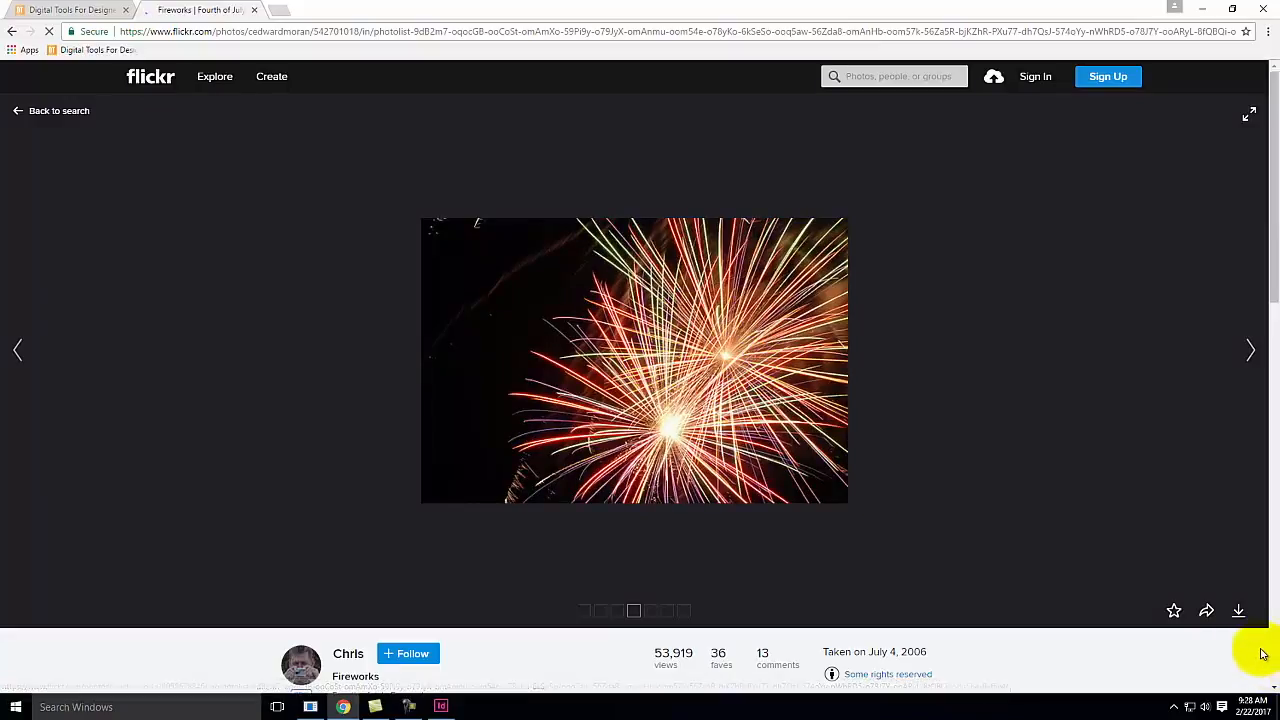
Download the fireworks photo at its original size (1280 × 856) and copy the downloaded file from its folder.
left_click(1242, 620)
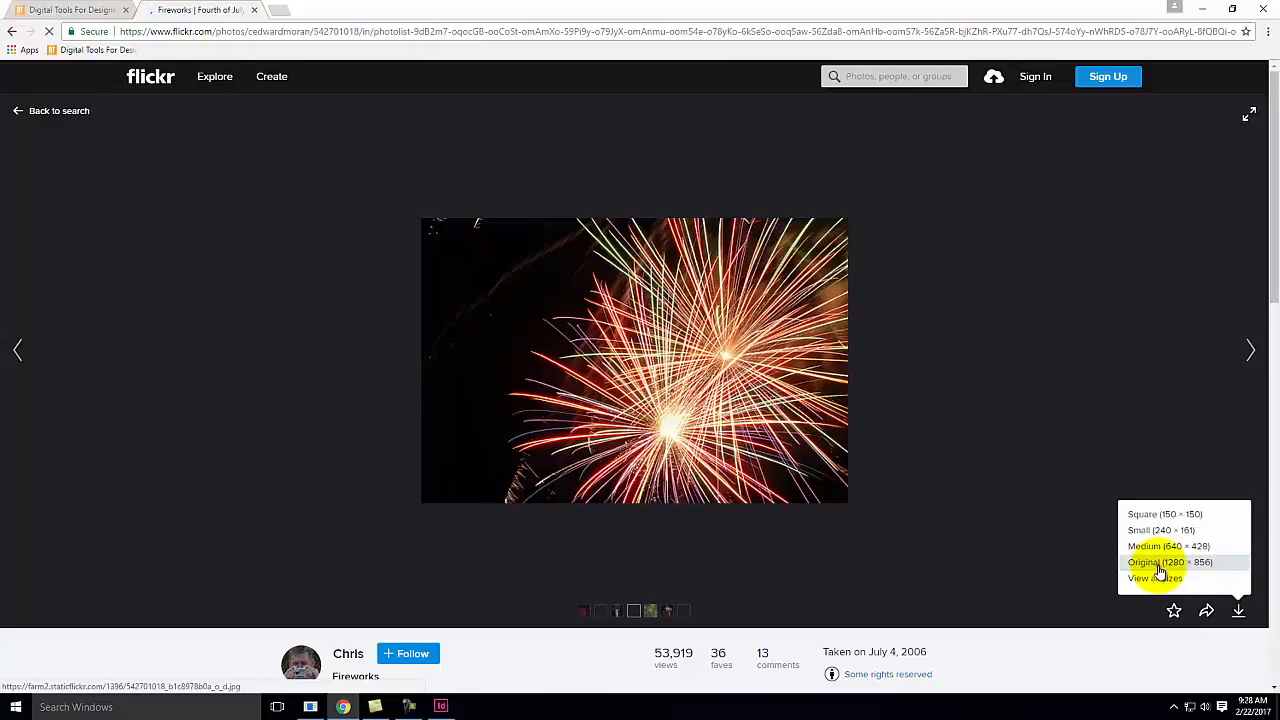
left_click(1168, 563)
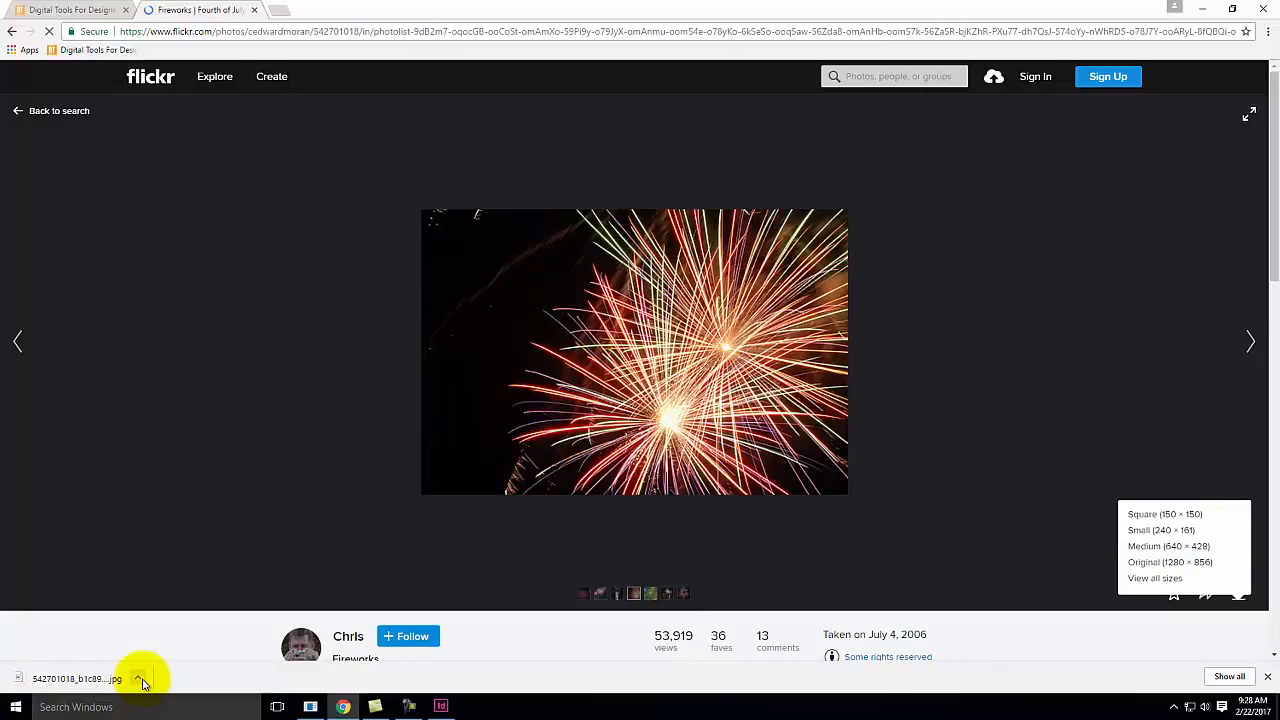
left_click(141, 679)
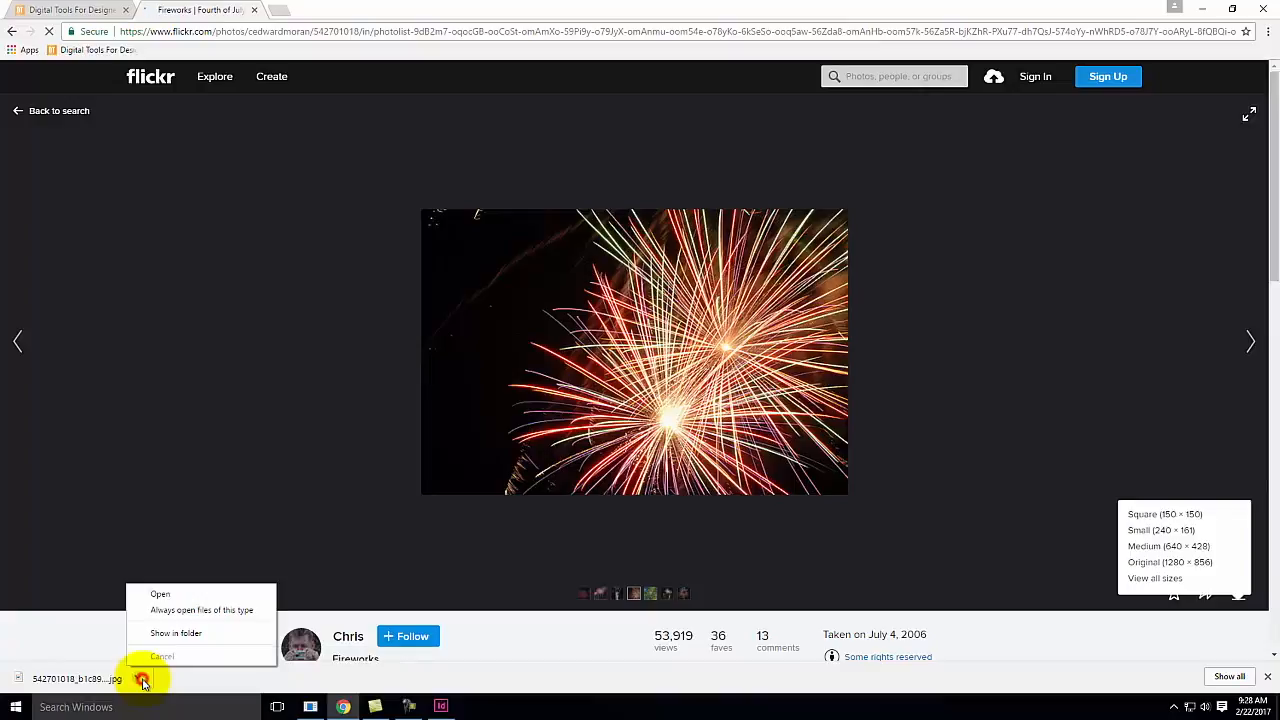
left_click(175, 633)
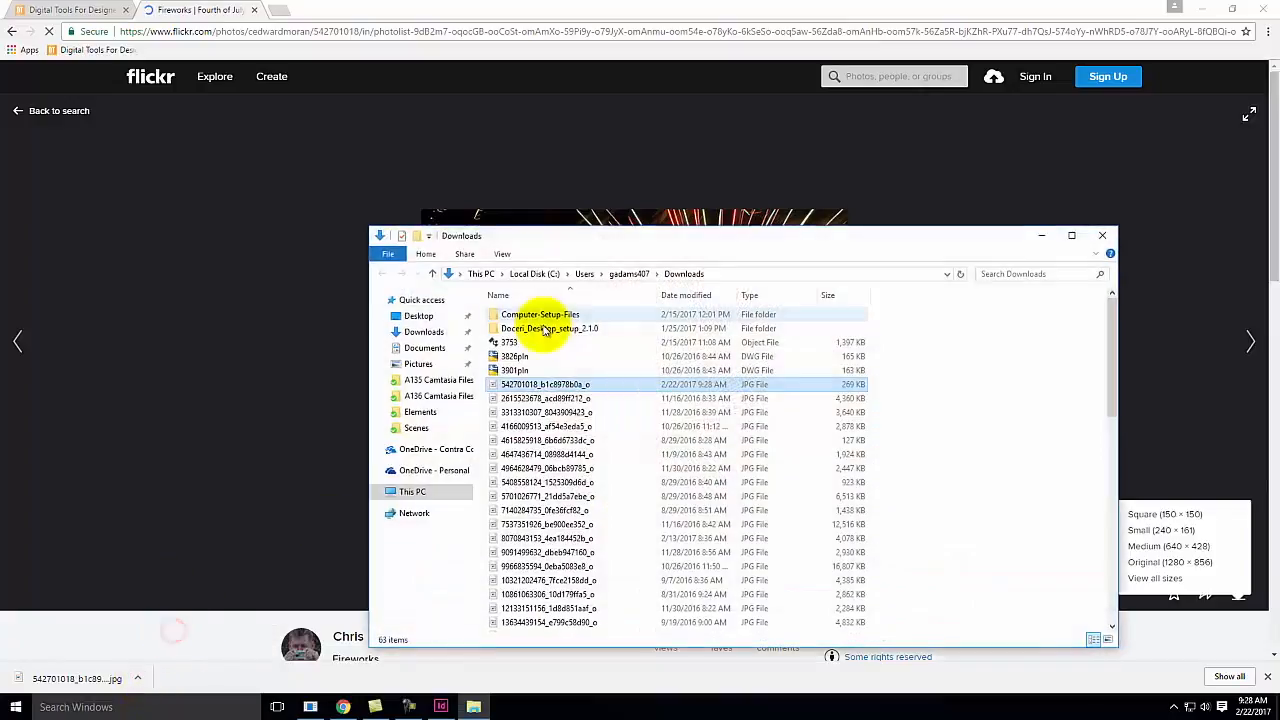
right_click(514, 383)
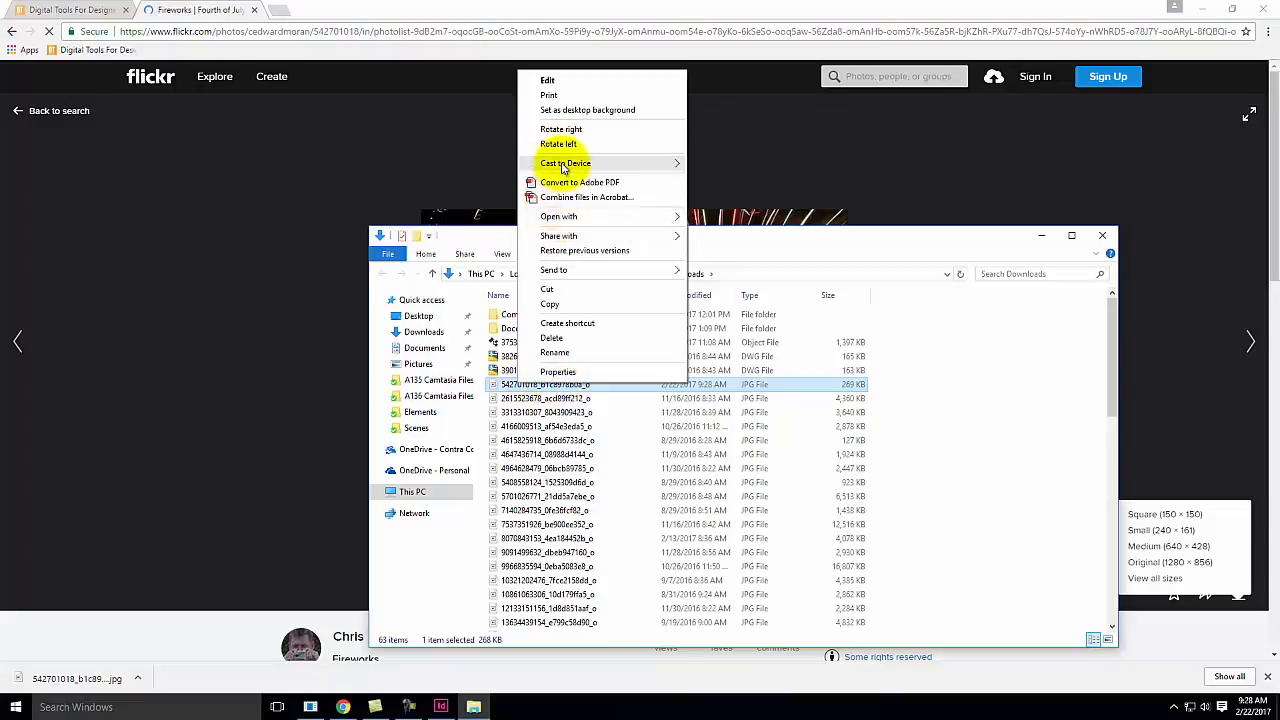
left_click(552, 303)
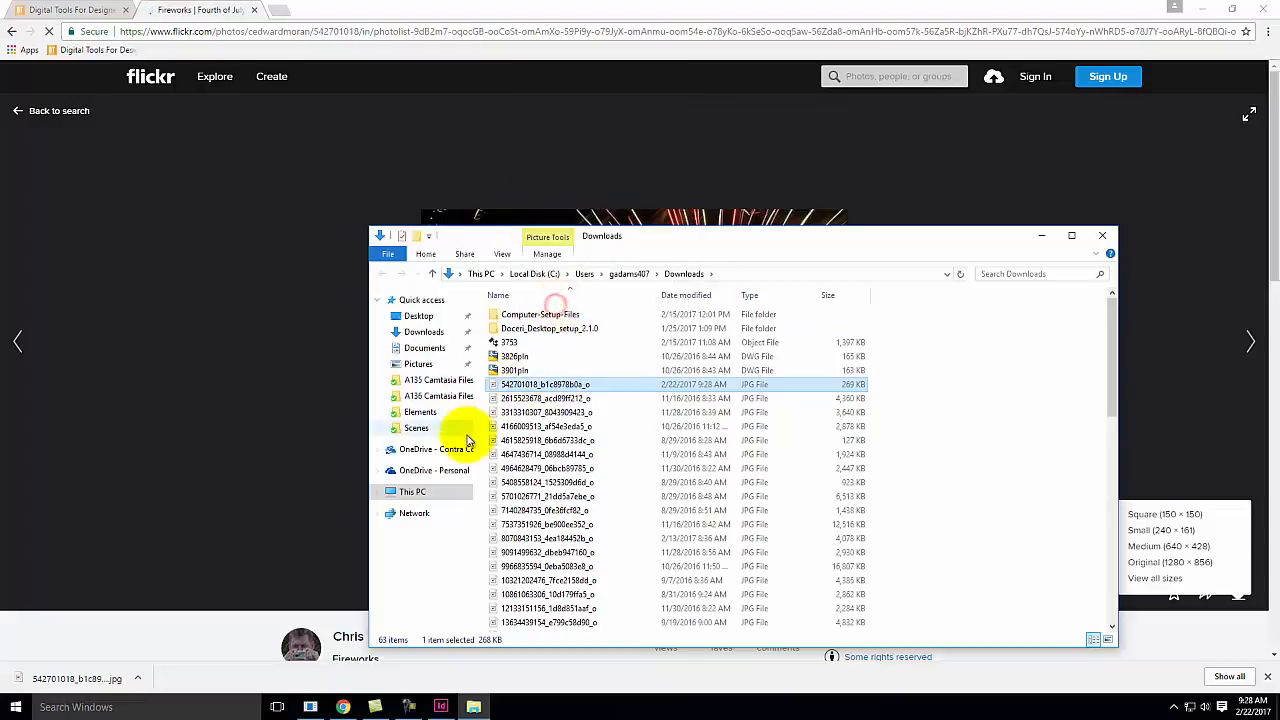
Create a folder named S2017 inside Live Demonstrations, Live - A135 Exercises, Ex109 on the Contra Costa OneDrive.
left_click(430, 449)
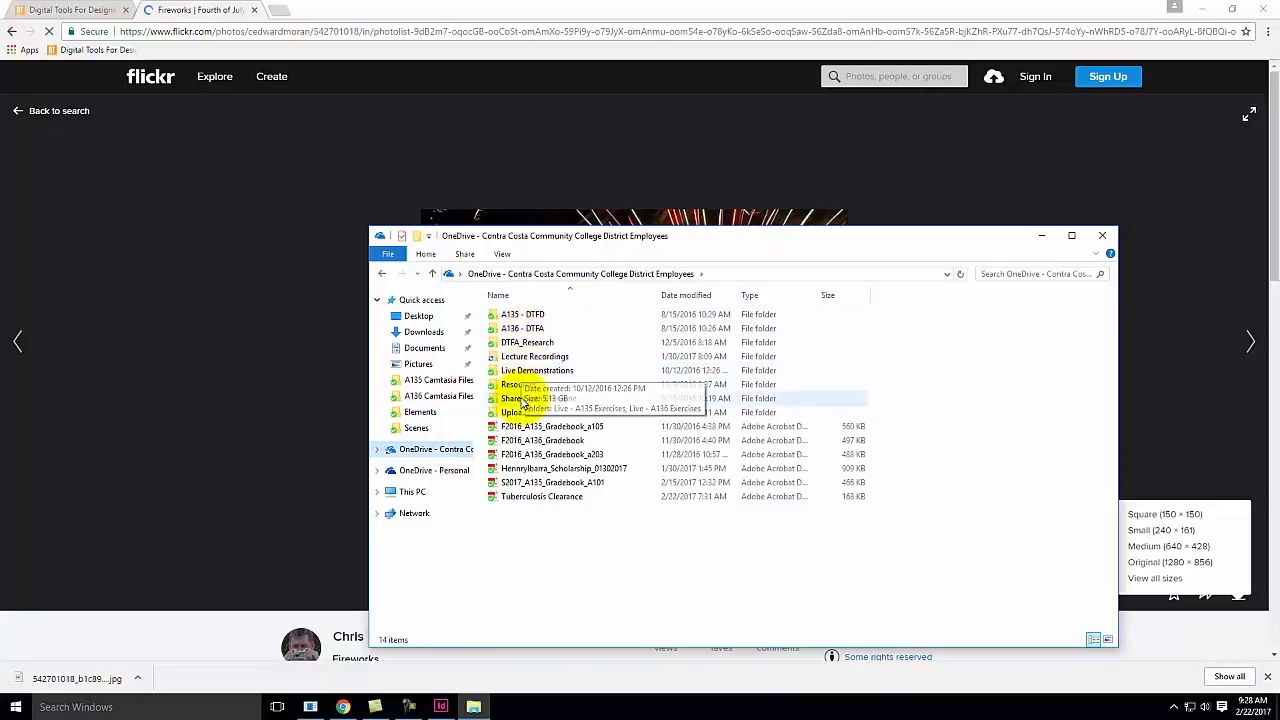
double_click(523, 370)
double_click(520, 314)
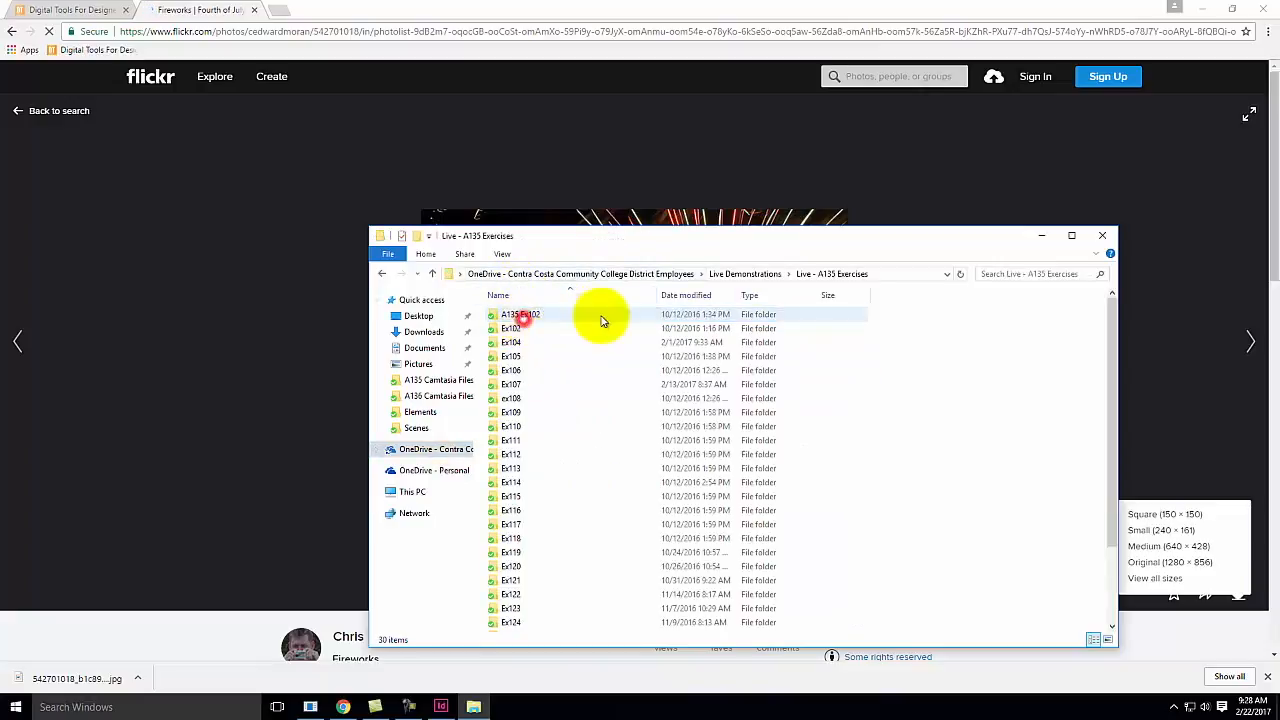
double_click(513, 412)
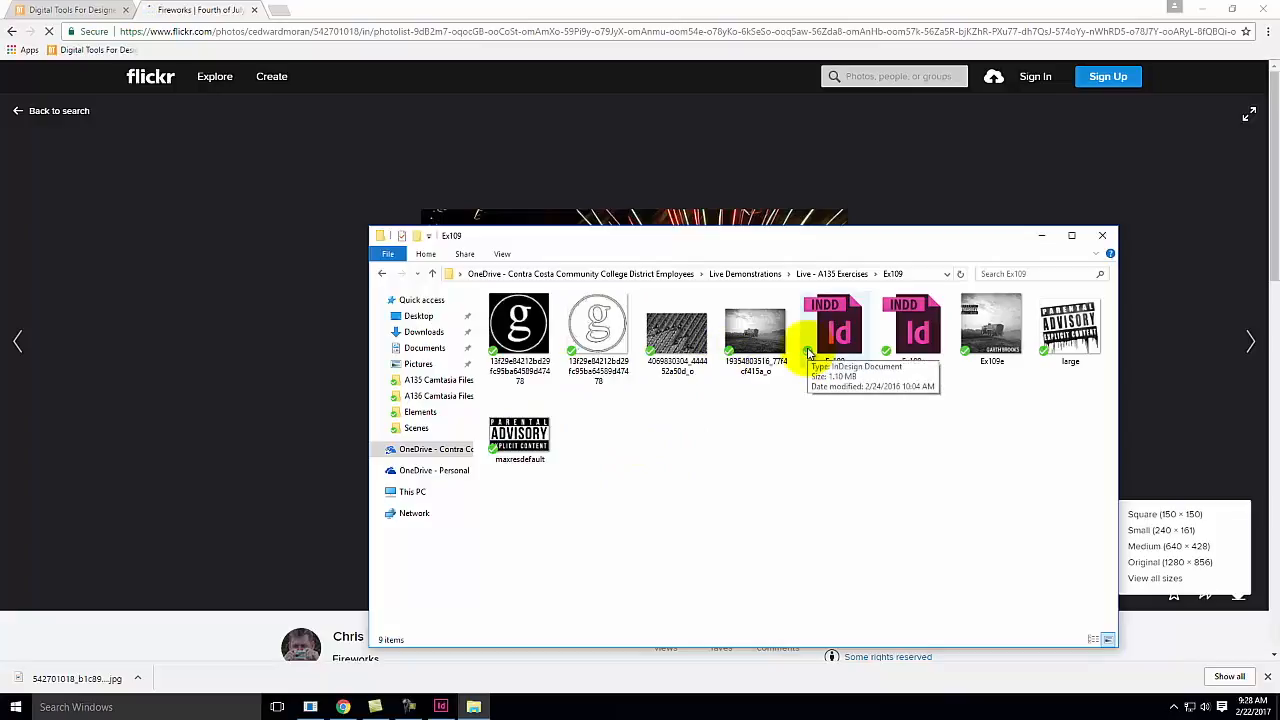
right_click(608, 450)
mouse_move(730, 645)
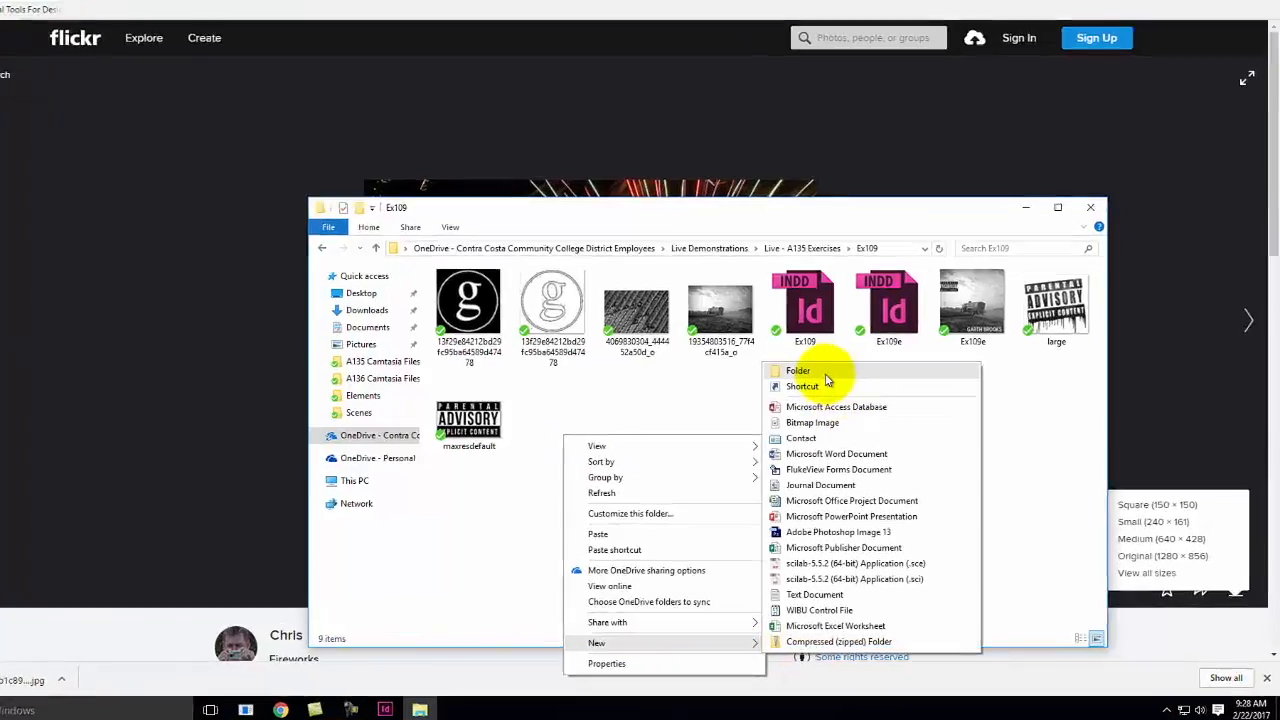
left_click(826, 374)
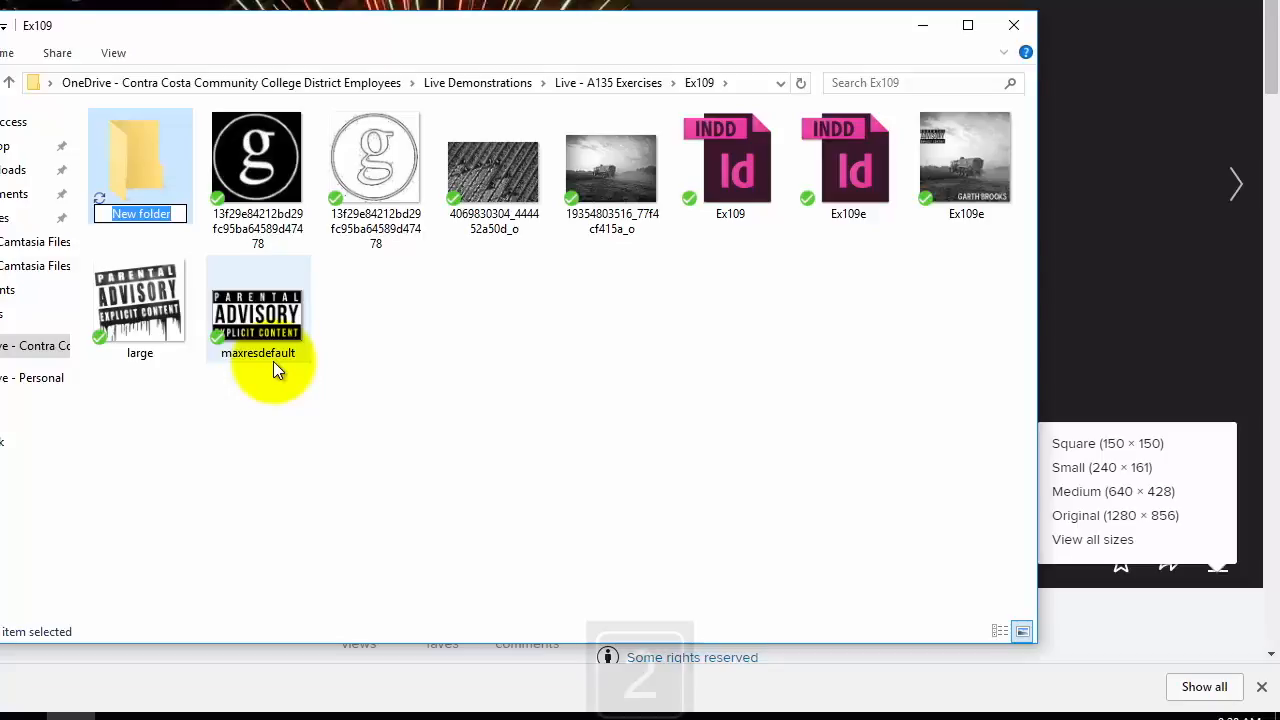
type("S2017")
key("Return")
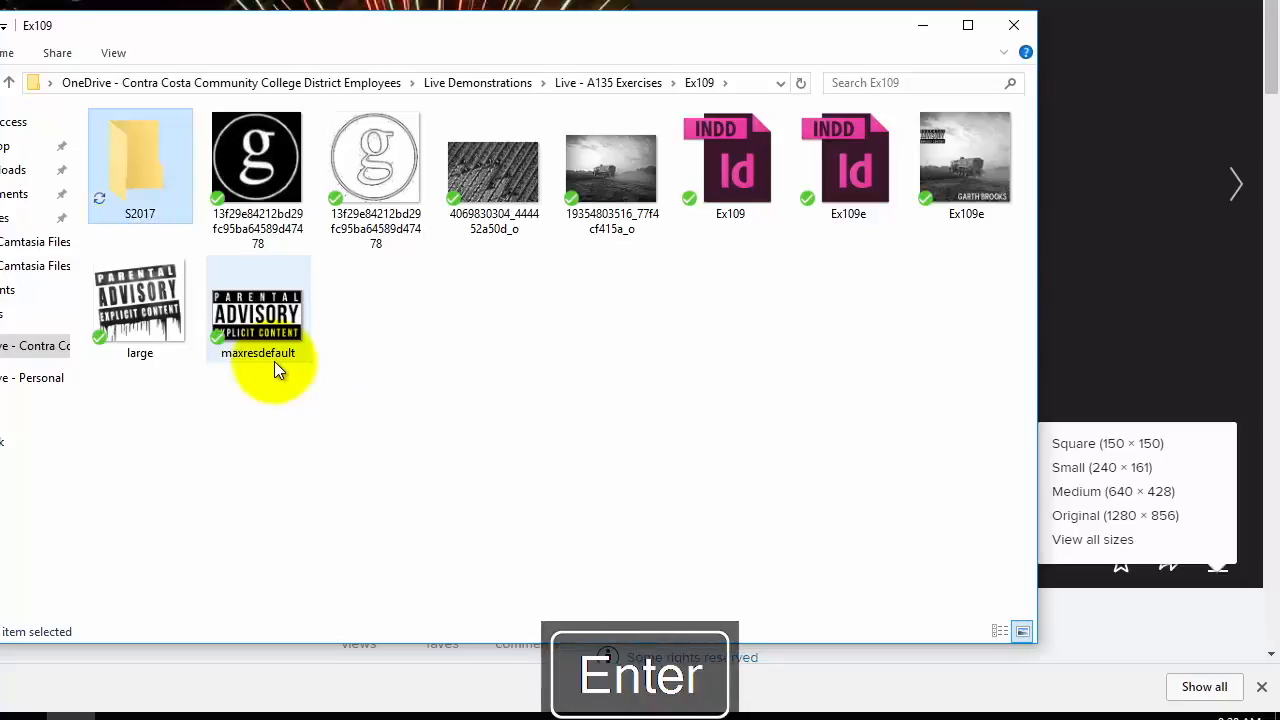
Paste the copied photo into the S2017 folder.
double_click(138, 176)
right_click(317, 310)
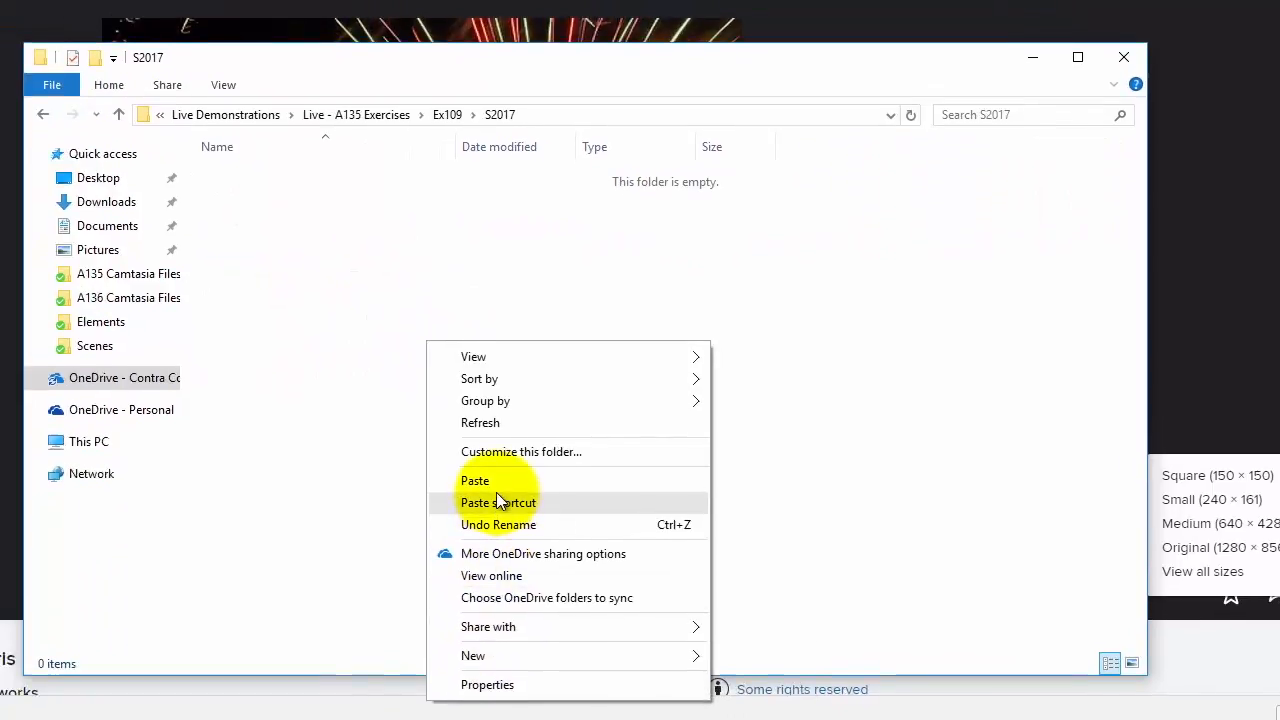
left_click(480, 481)
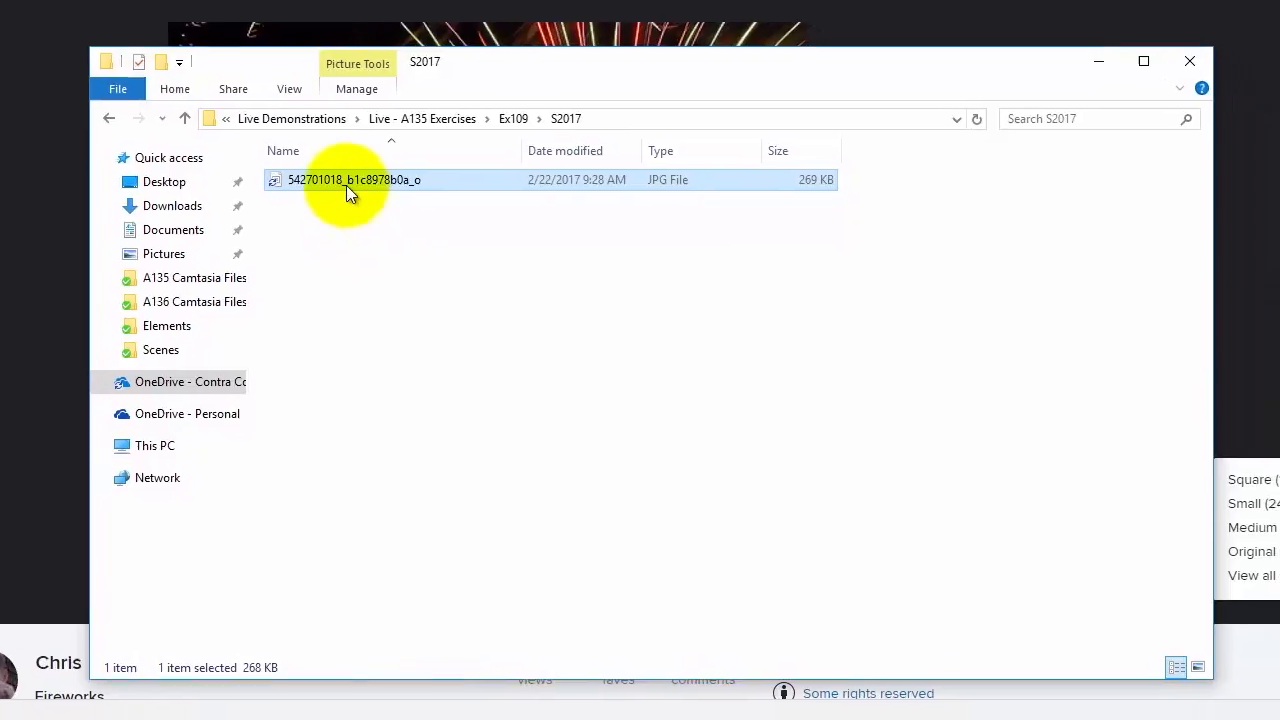
Rename the pasted photo file as fireworks.
left_click(334, 178)
key("Return")
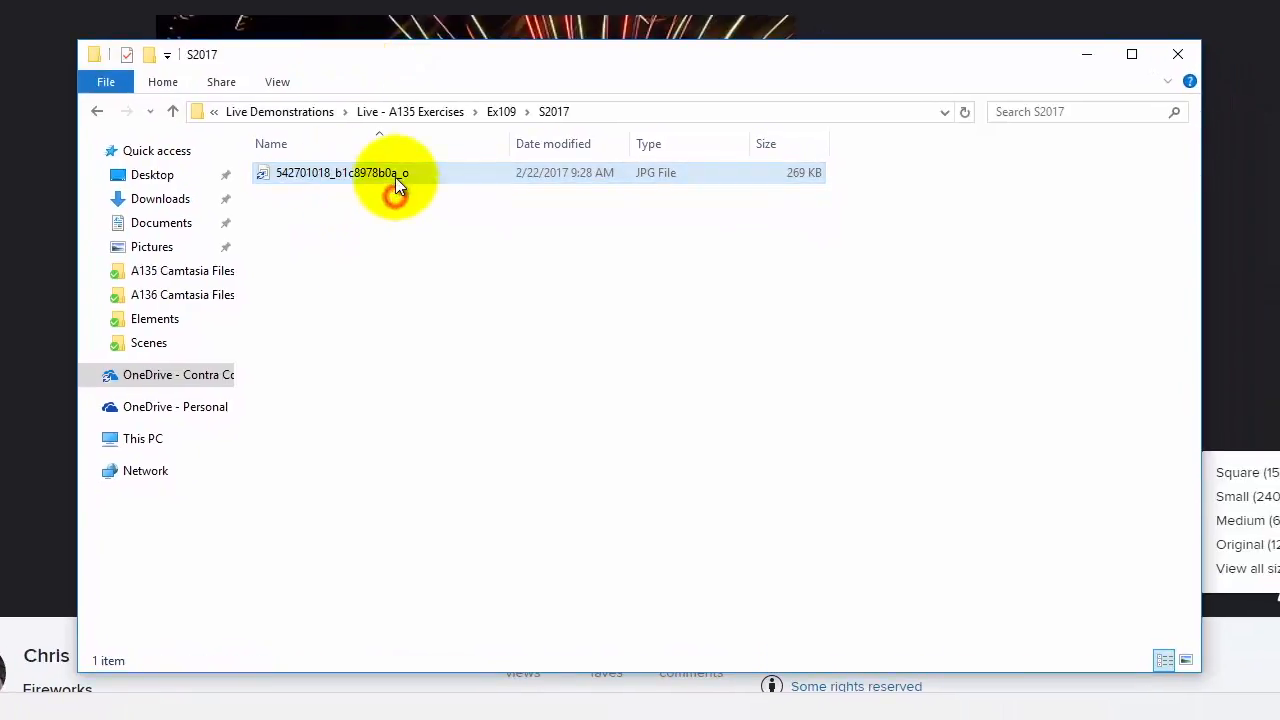
double_click(395, 177)
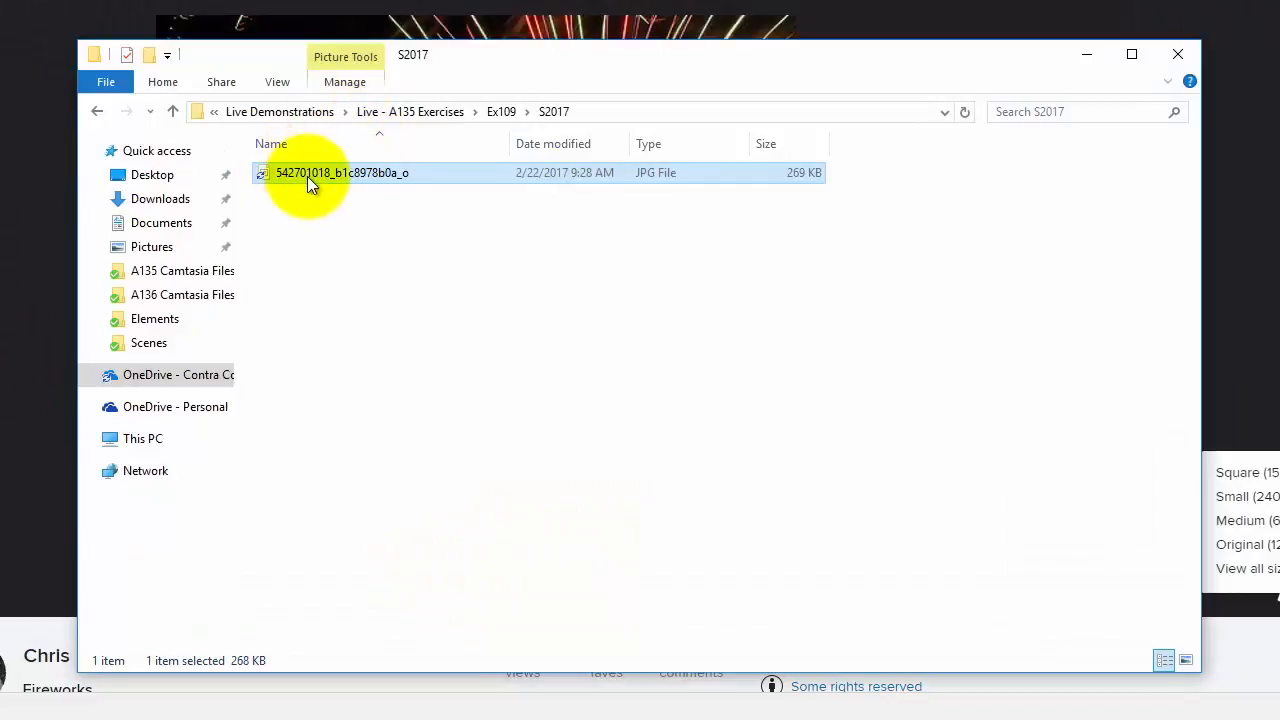
left_click(307, 176)
type("fireworks")
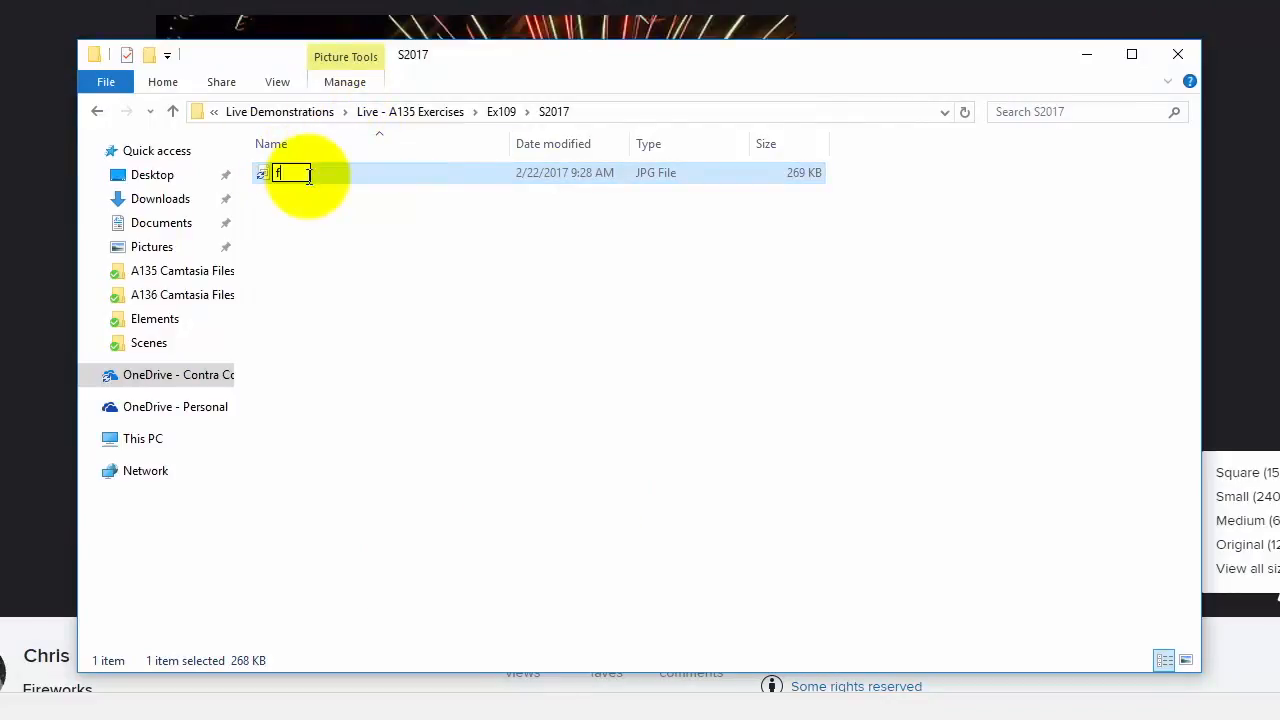
key("Return")
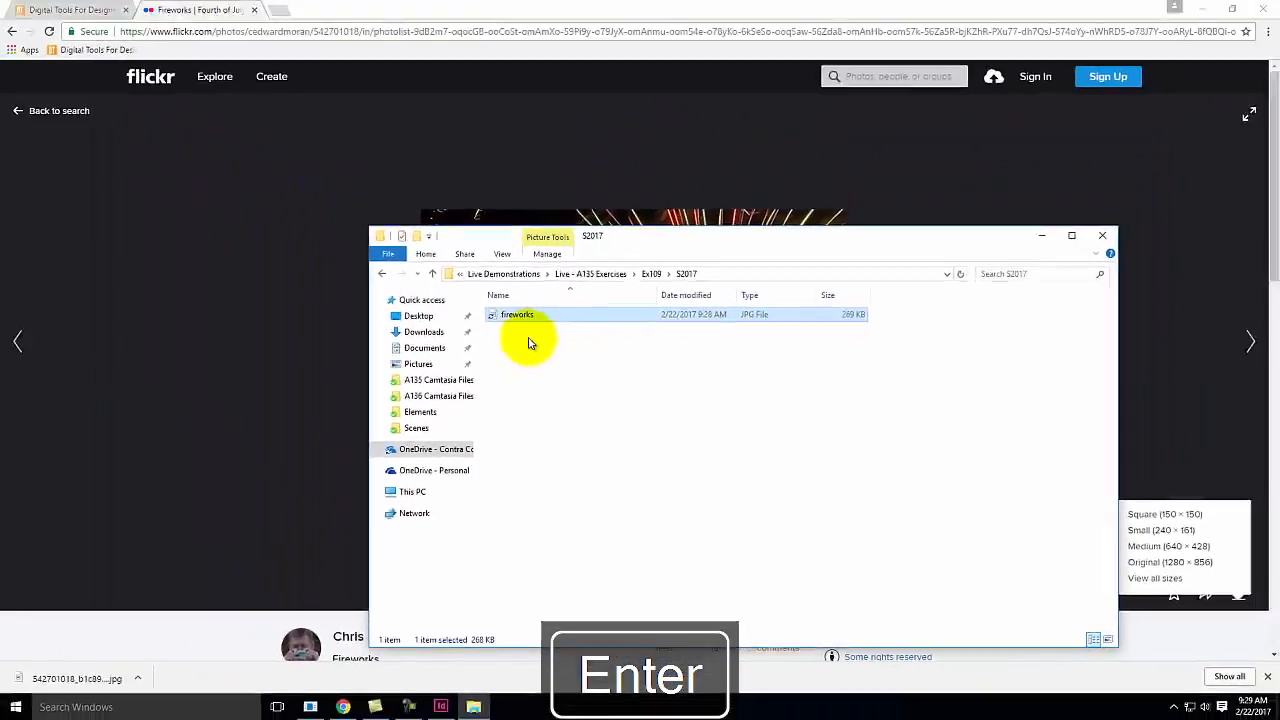
left_click(330, 218)
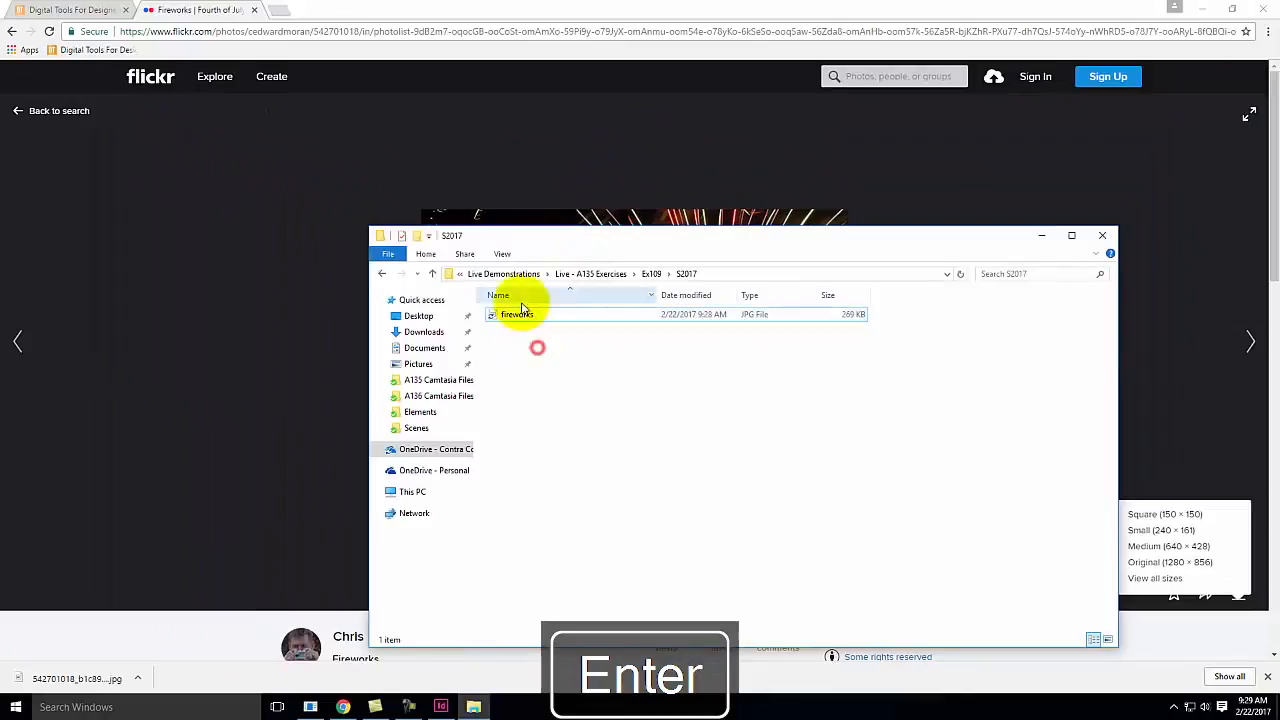
Switch to InDesign, draw a trial rectangle frame about 2.07 × 1.9 in on the page, and delete it.
left_click(441, 705)
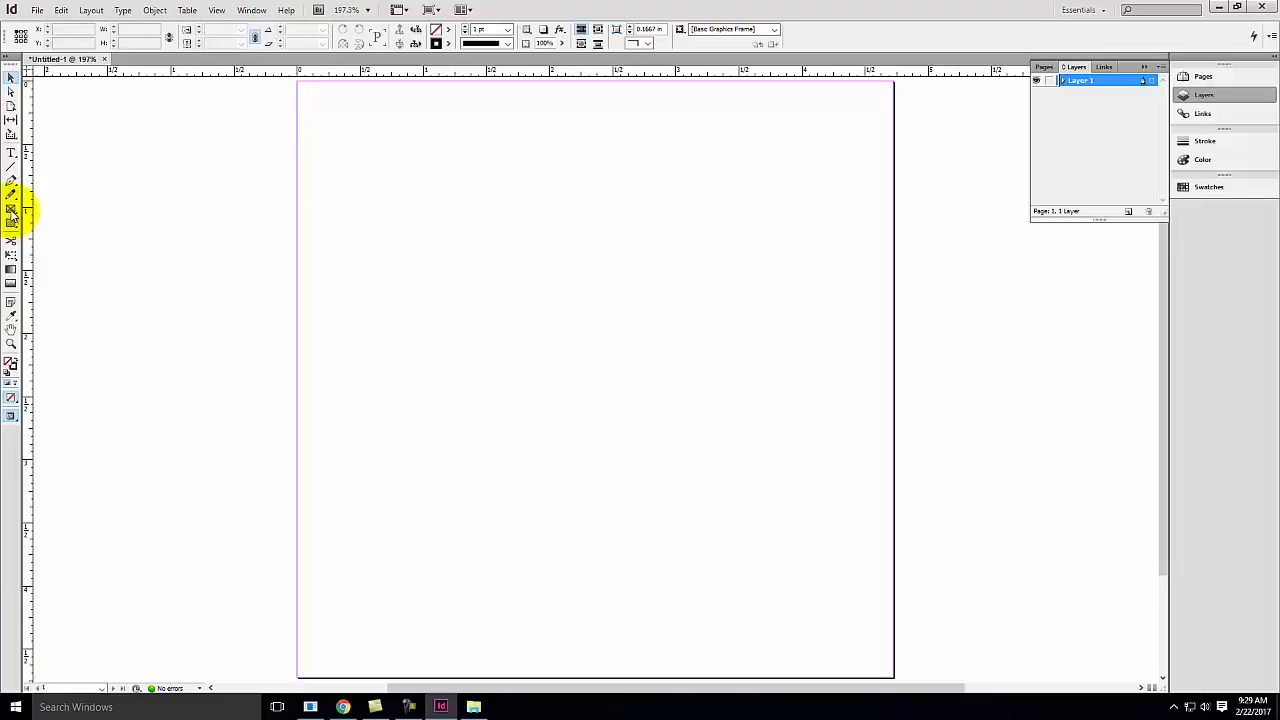
left_click(12, 211)
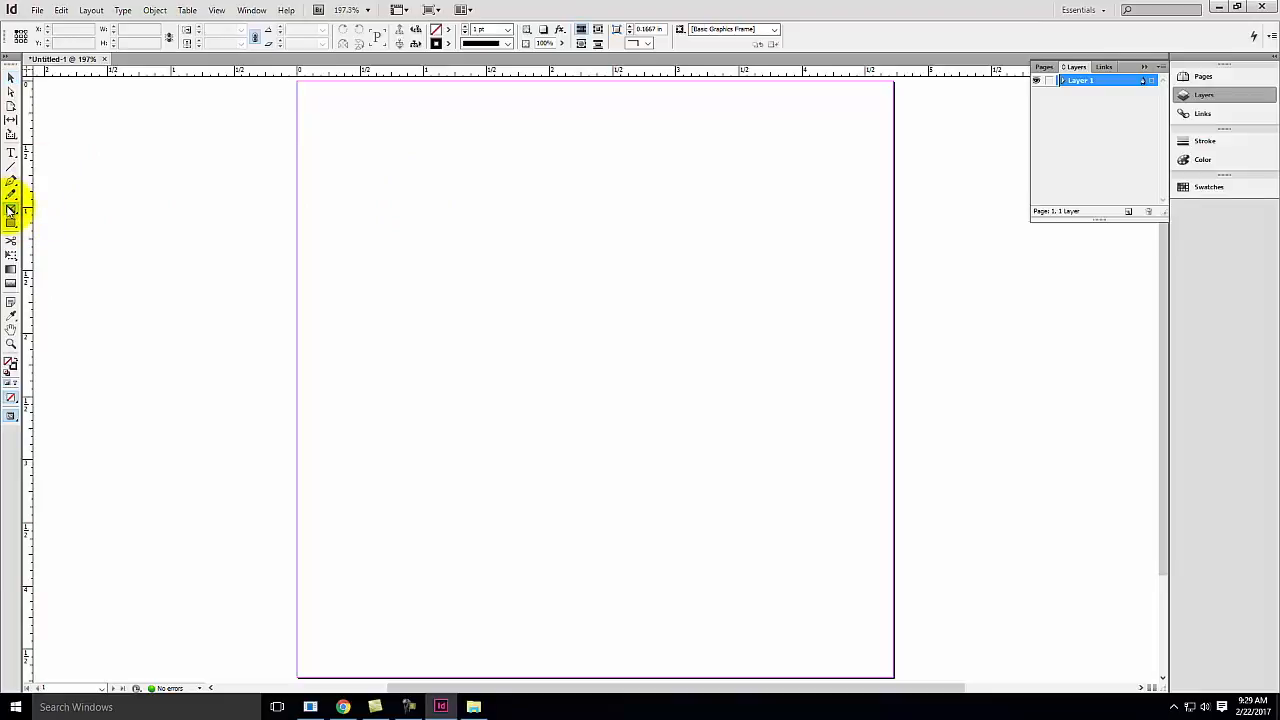
left_click_drag(332, 150, 595, 392)
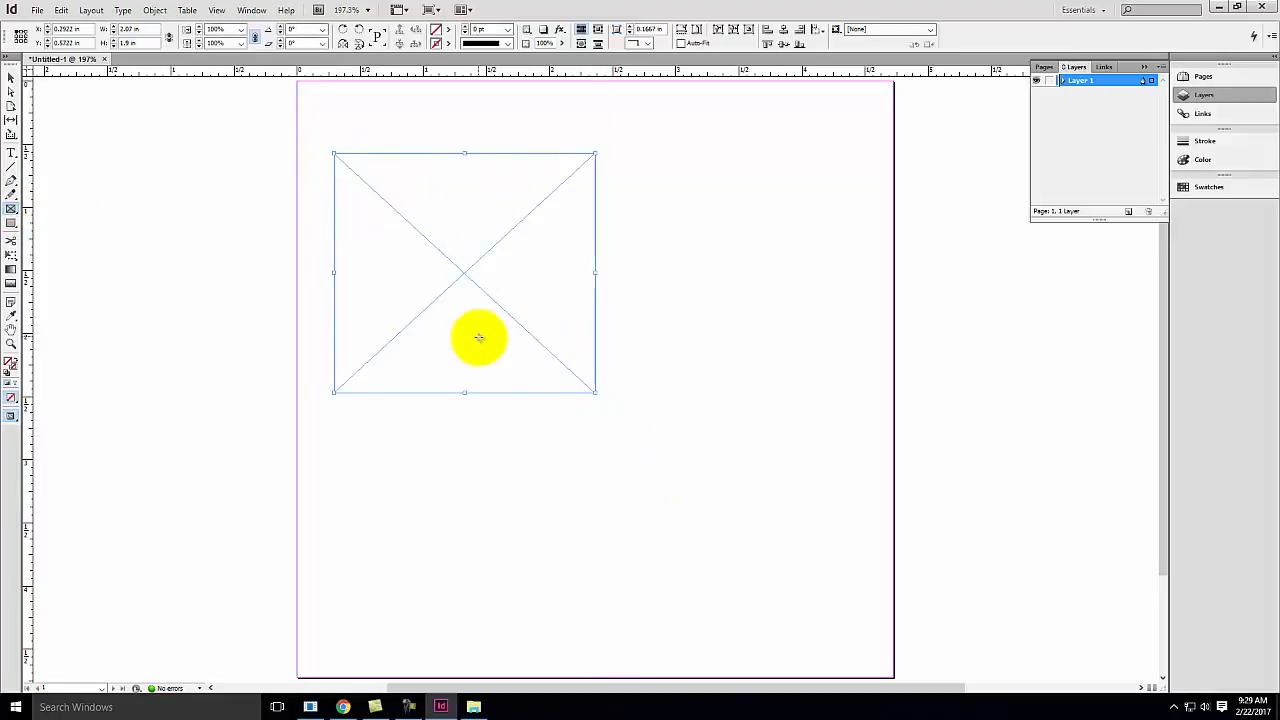
key("Delete")
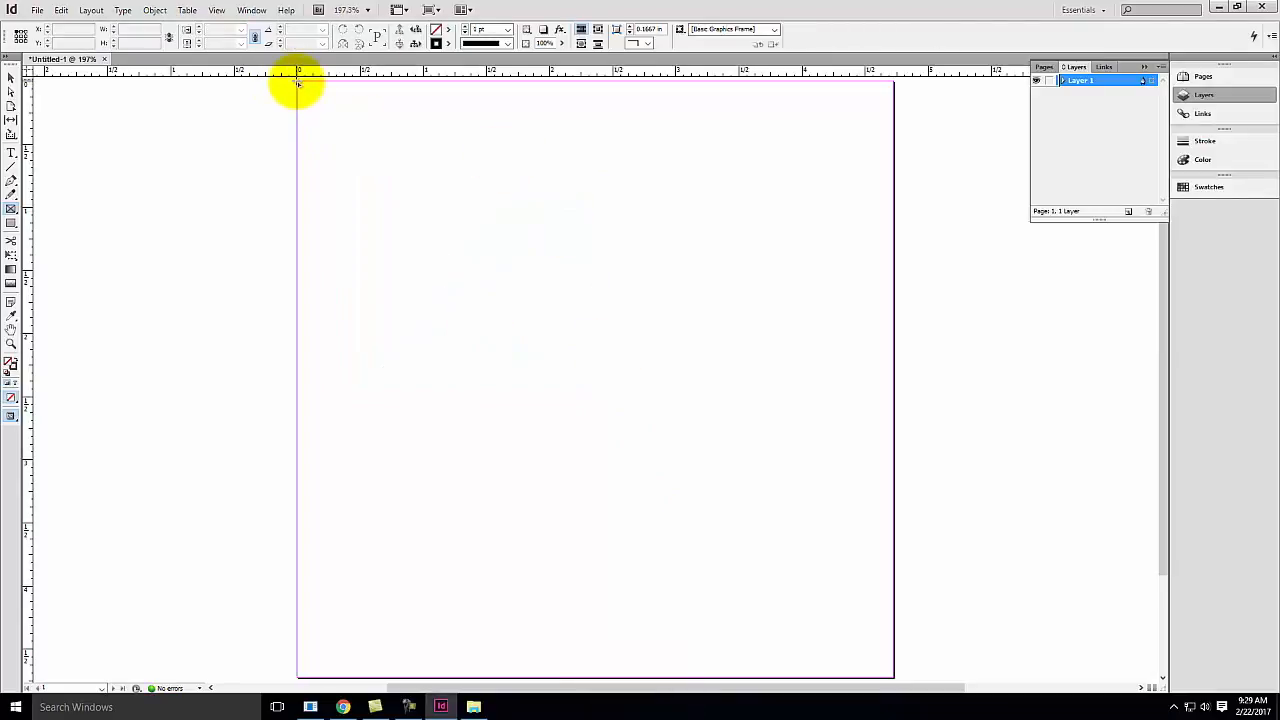
Draw a rectangle frame about 4.72 in square covering the whole page and select it with the Selection tool.
left_click_drag(297, 82, 893, 677)
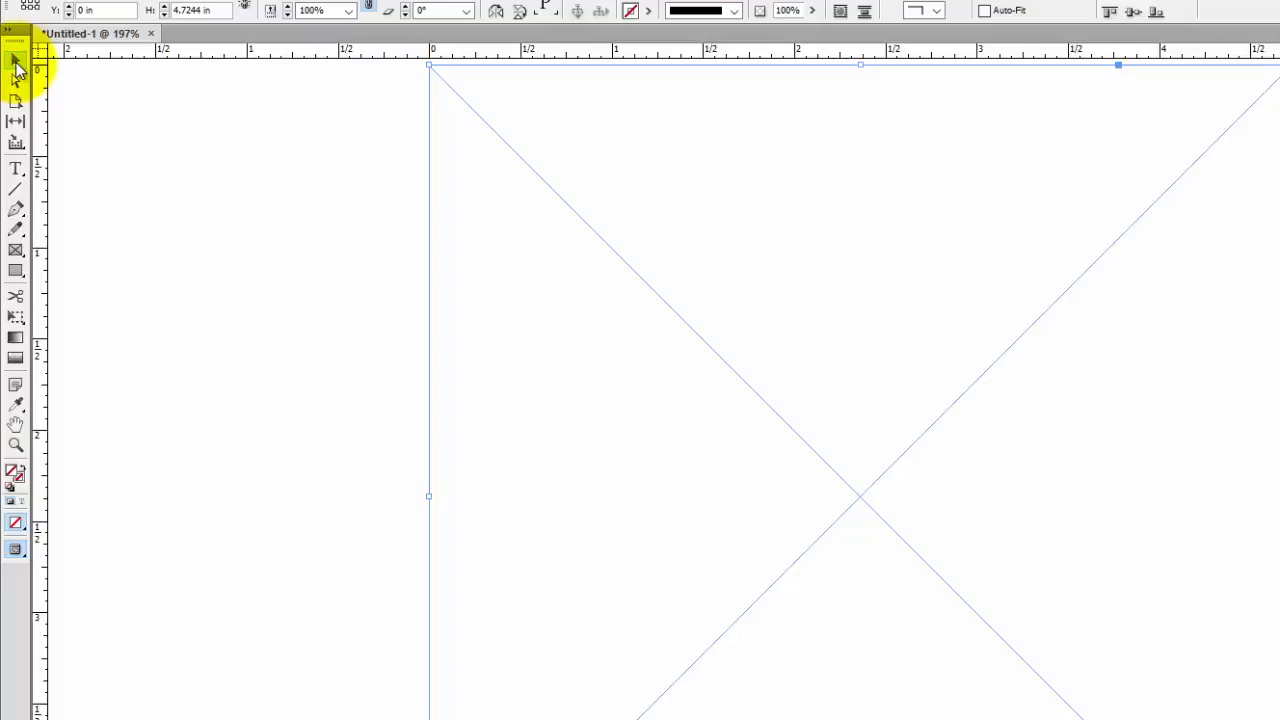
left_click(305, 158)
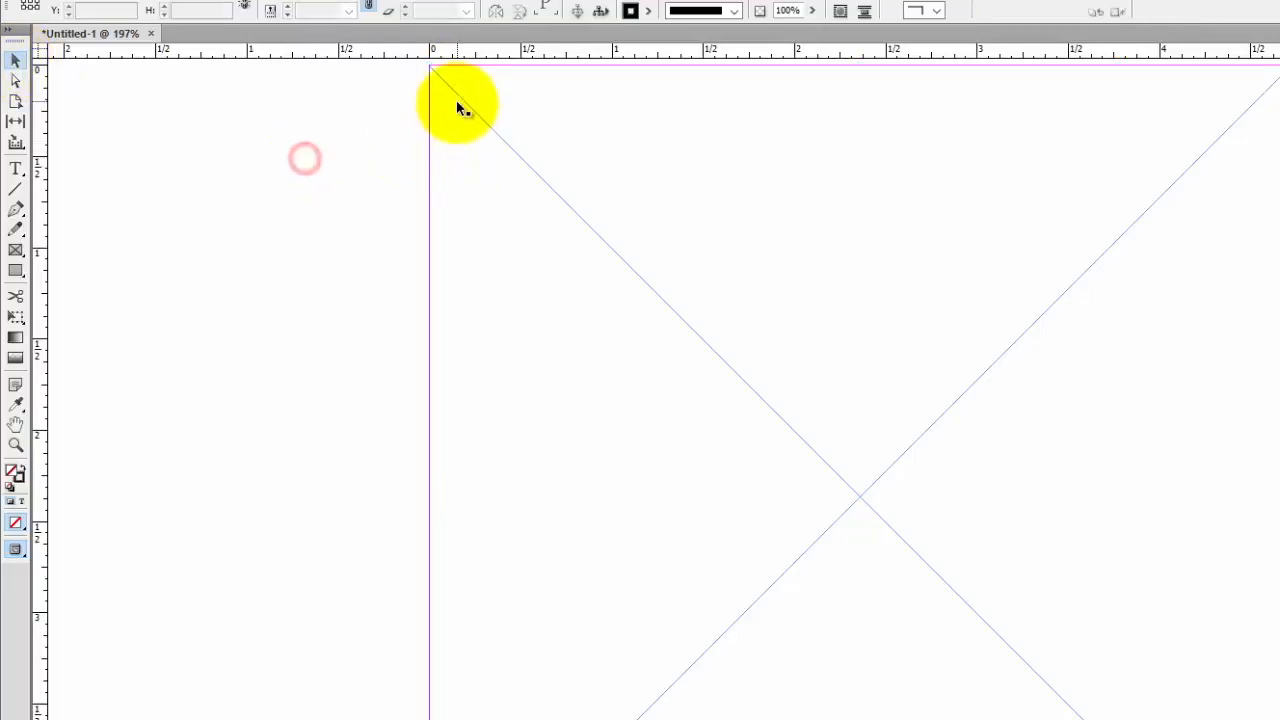
left_click(468, 97)
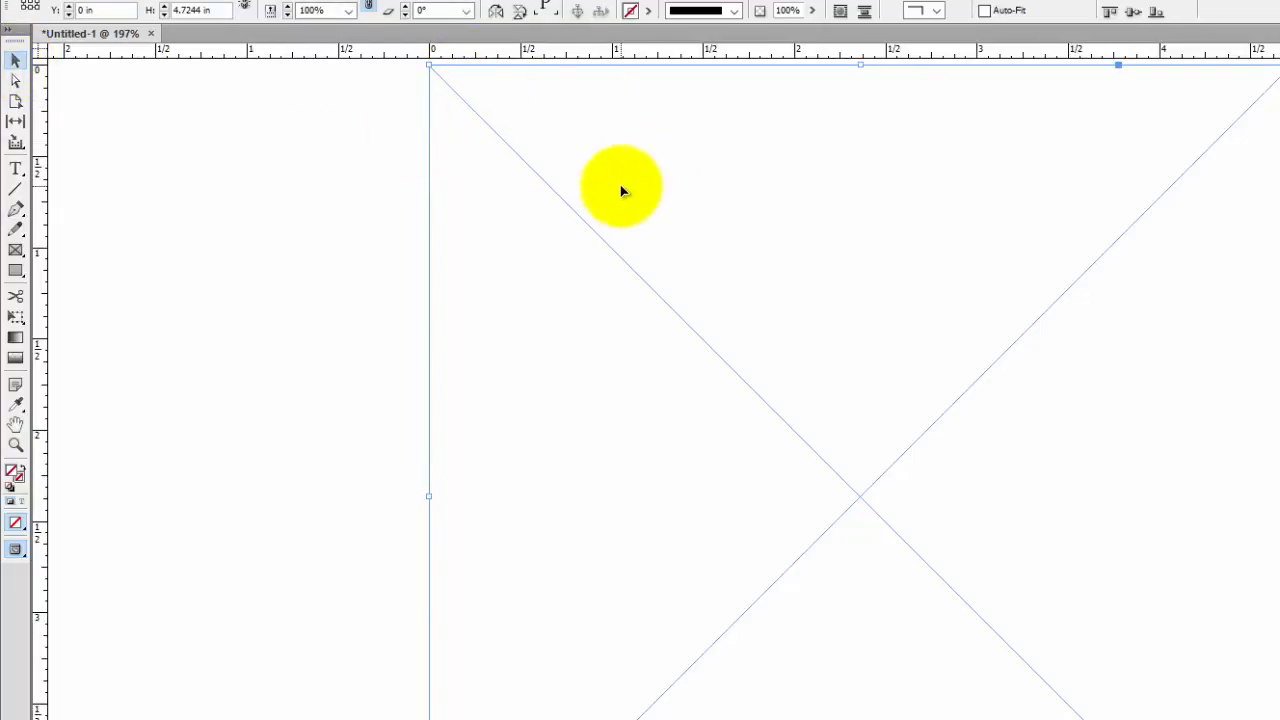
Place the fireworks image from the S2017 folder in Live - A135 Exercises, Ex109 into the page-sized frame.
left_click(52, 0)
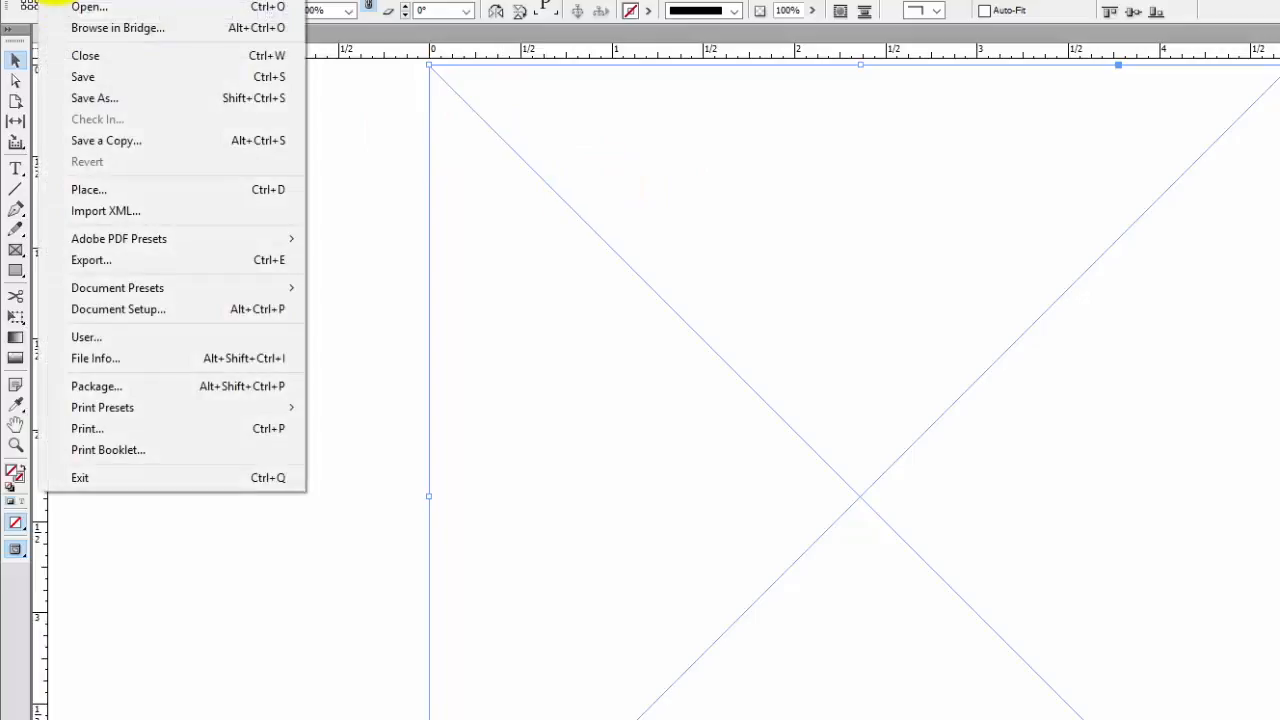
left_click(124, 192)
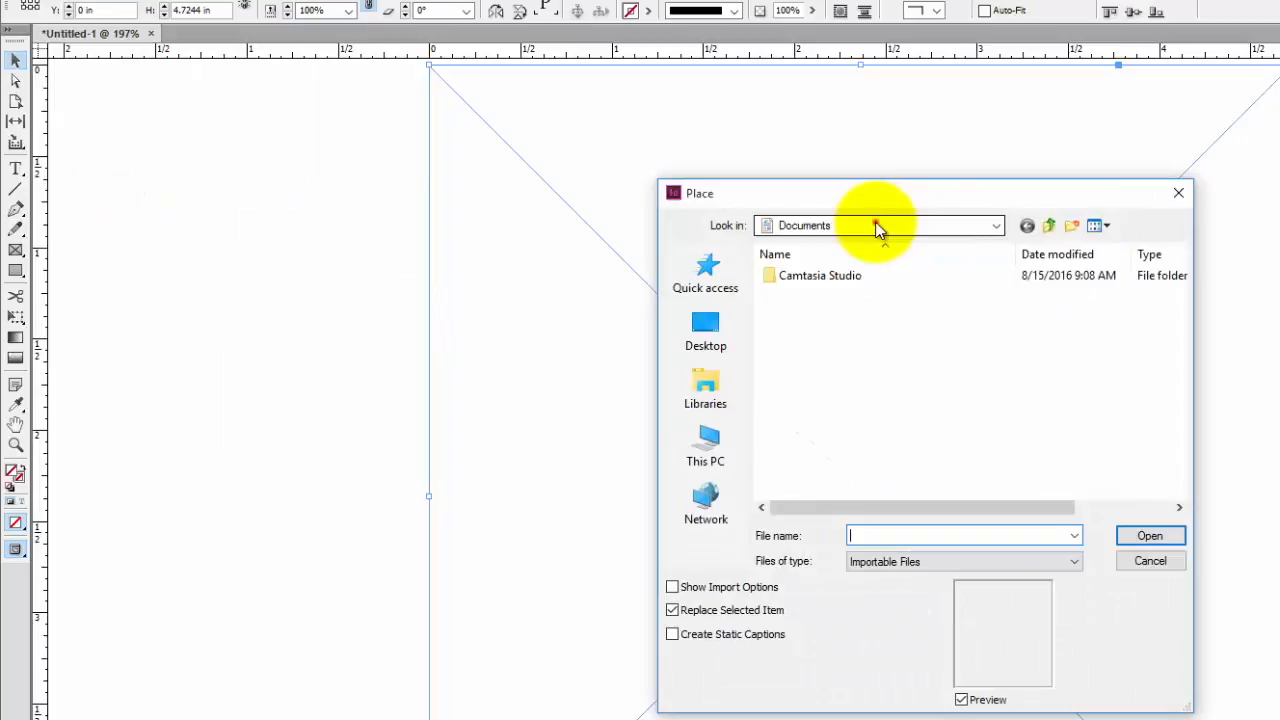
left_click(877, 226)
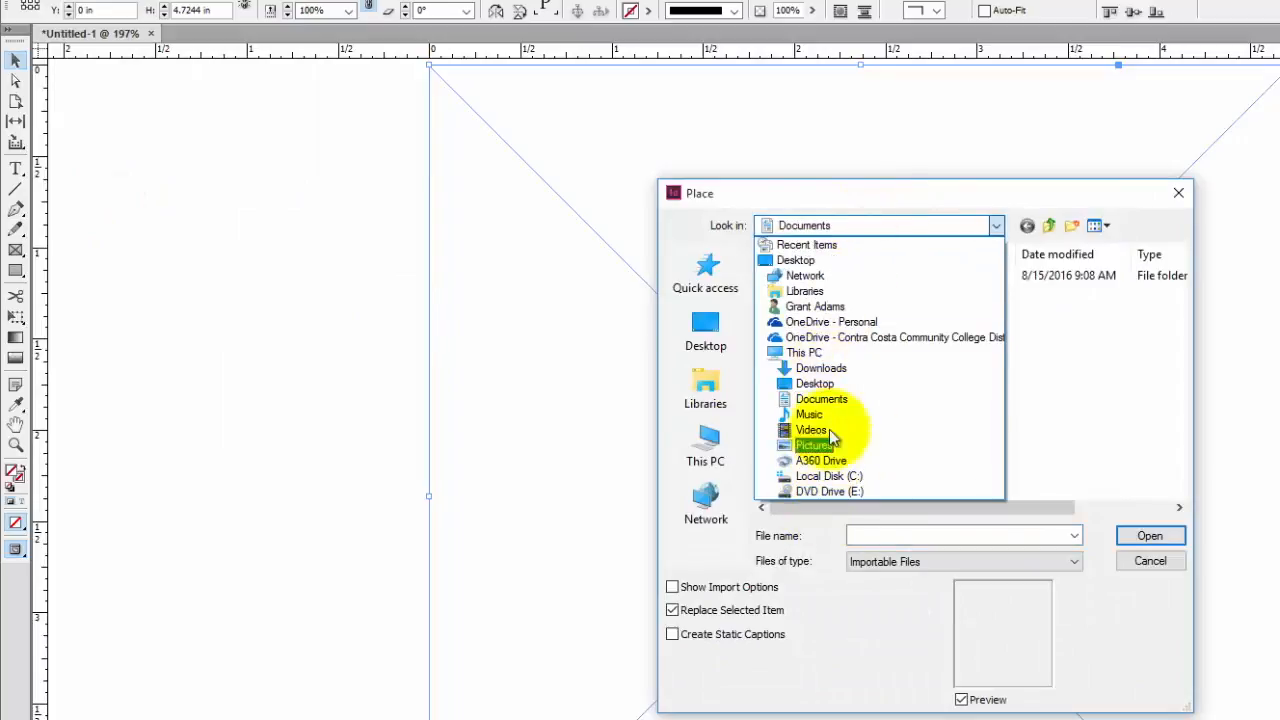
left_click(795, 337)
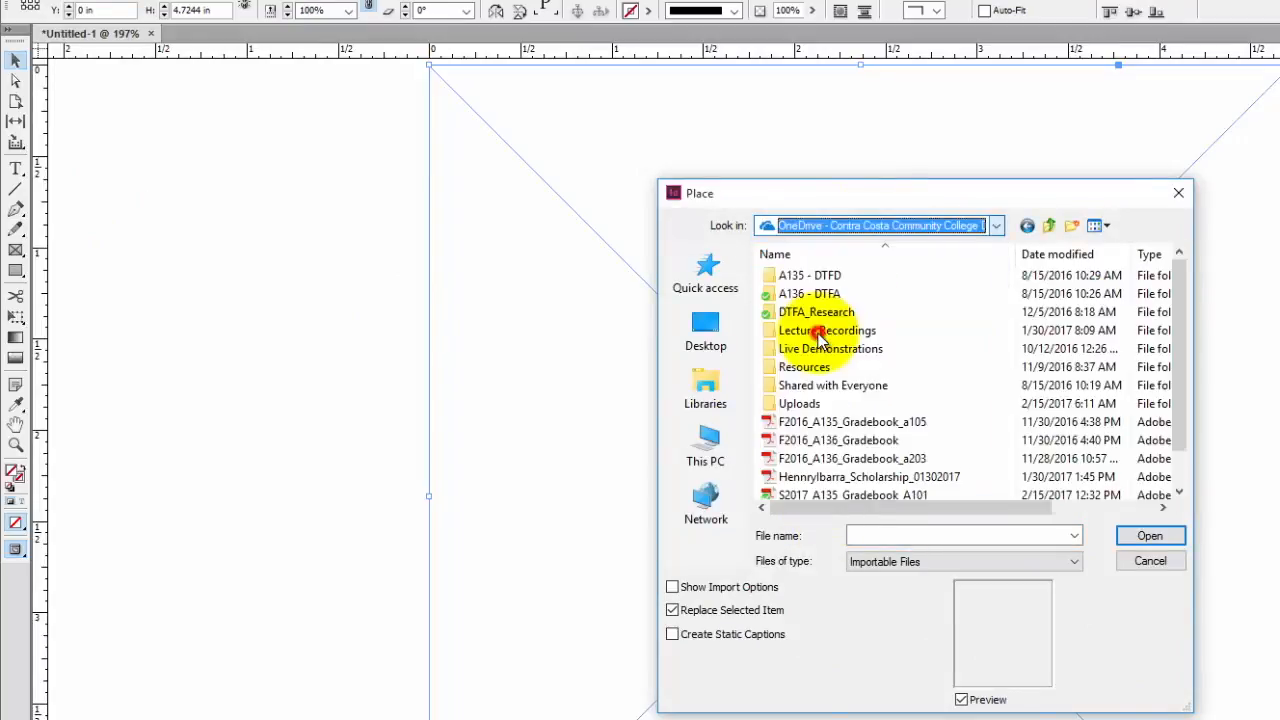
double_click(813, 347)
double_click(820, 276)
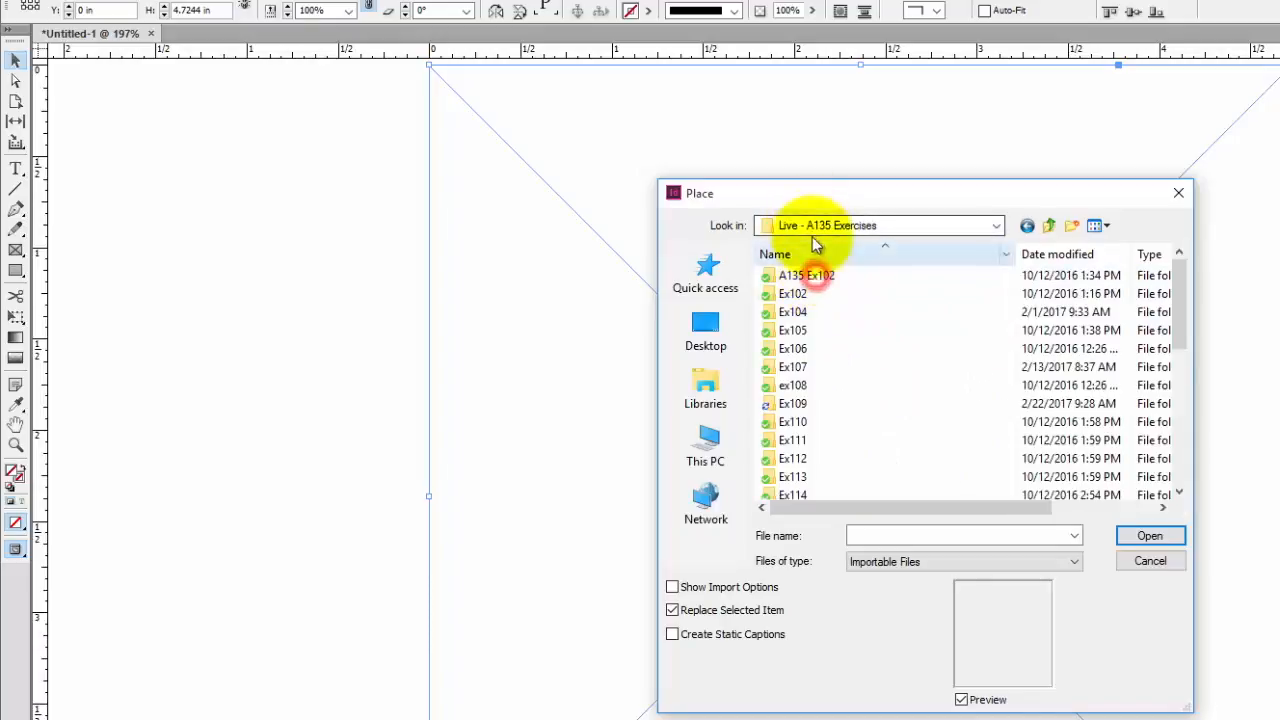
double_click(792, 403)
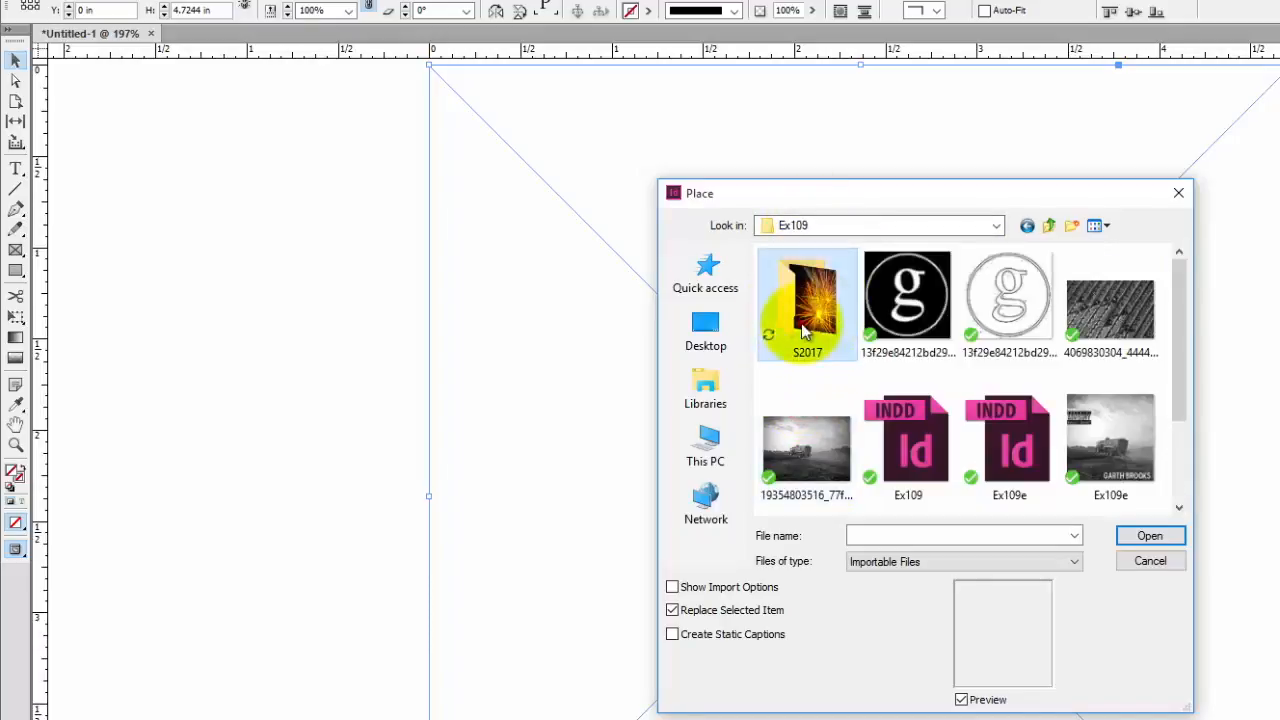
double_click(812, 312)
left_click(823, 320)
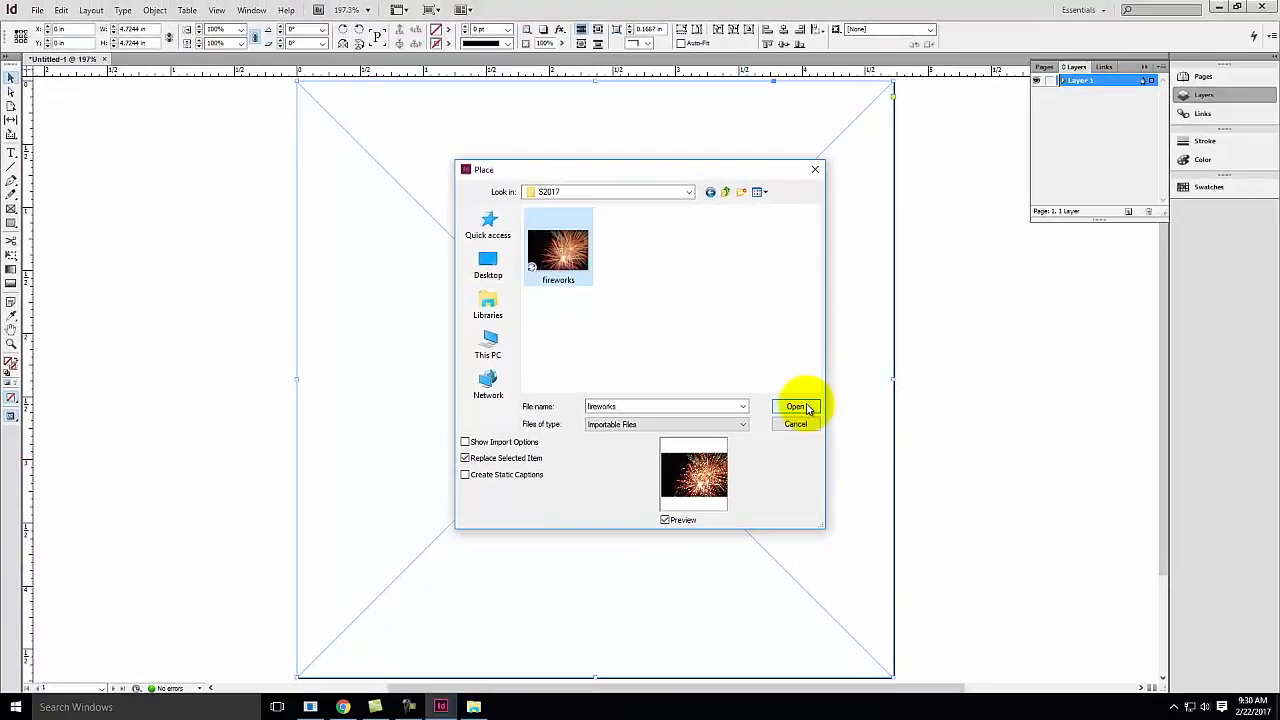
left_click(1110, 519)
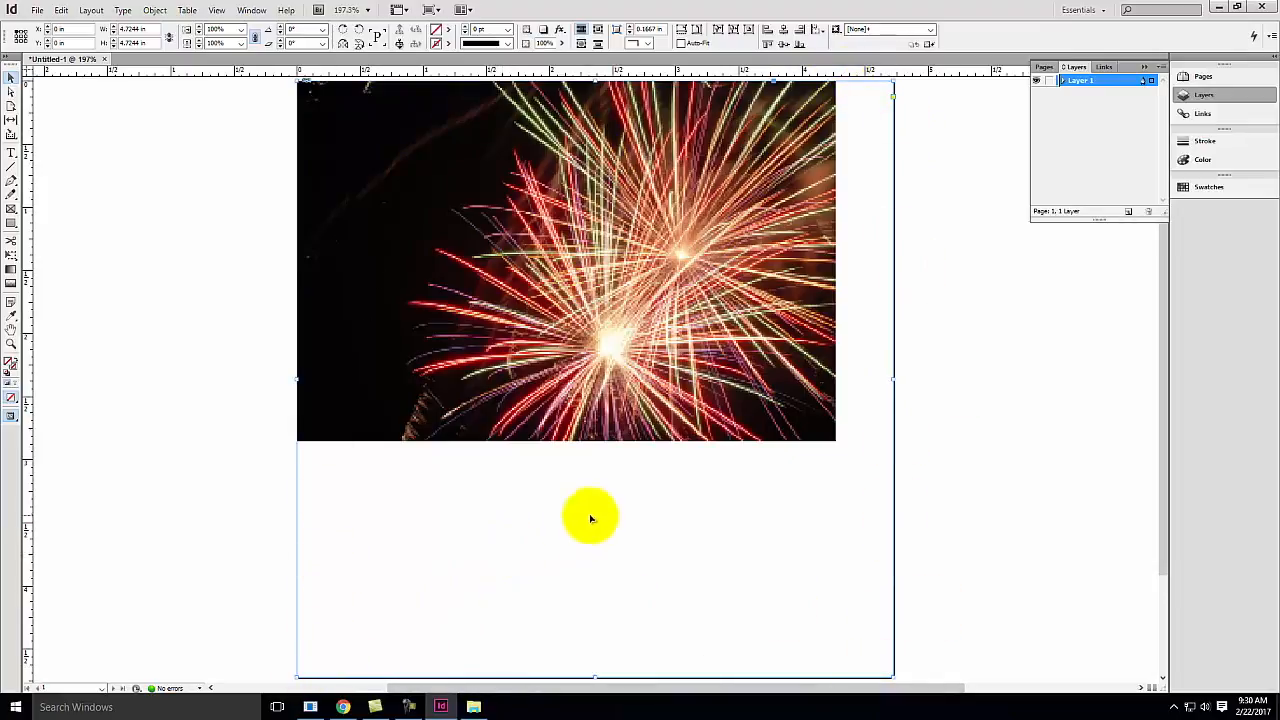
Glance at the photo's Flickr page in Chrome, return to InDesign, and center the fireworks image within its page-sized frame.
left_click(343, 707)
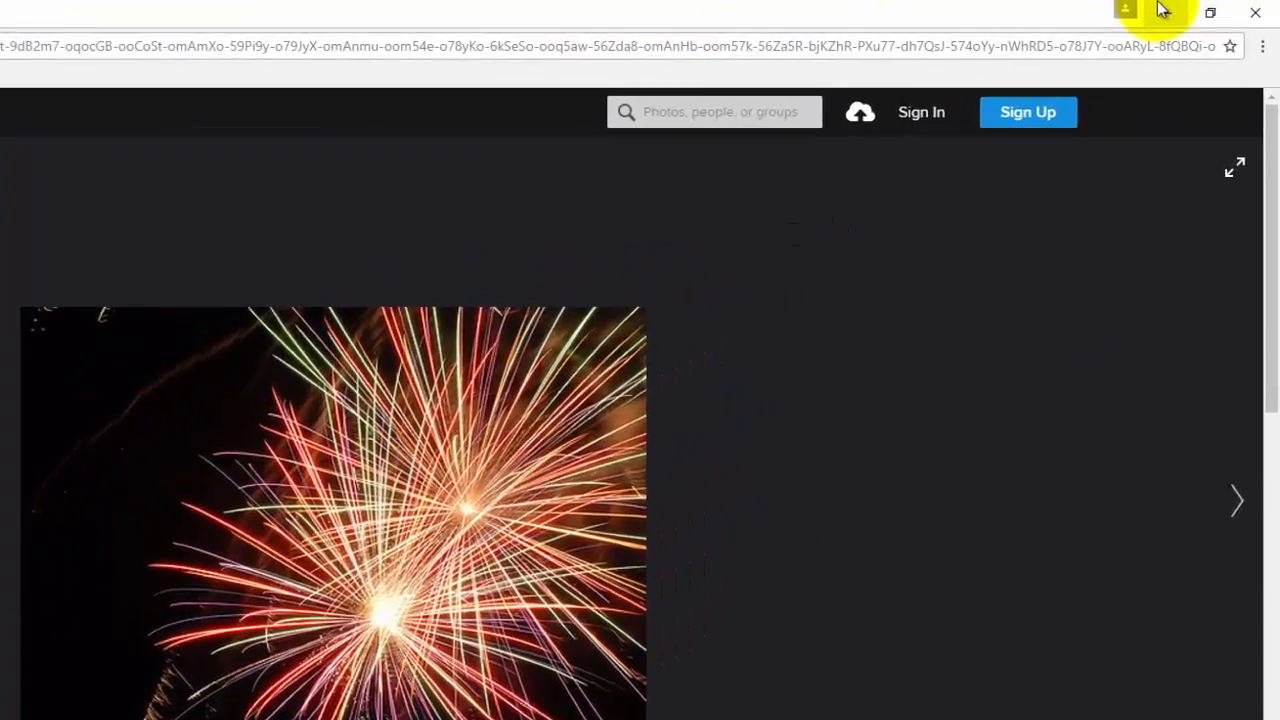
left_click(1202, 8)
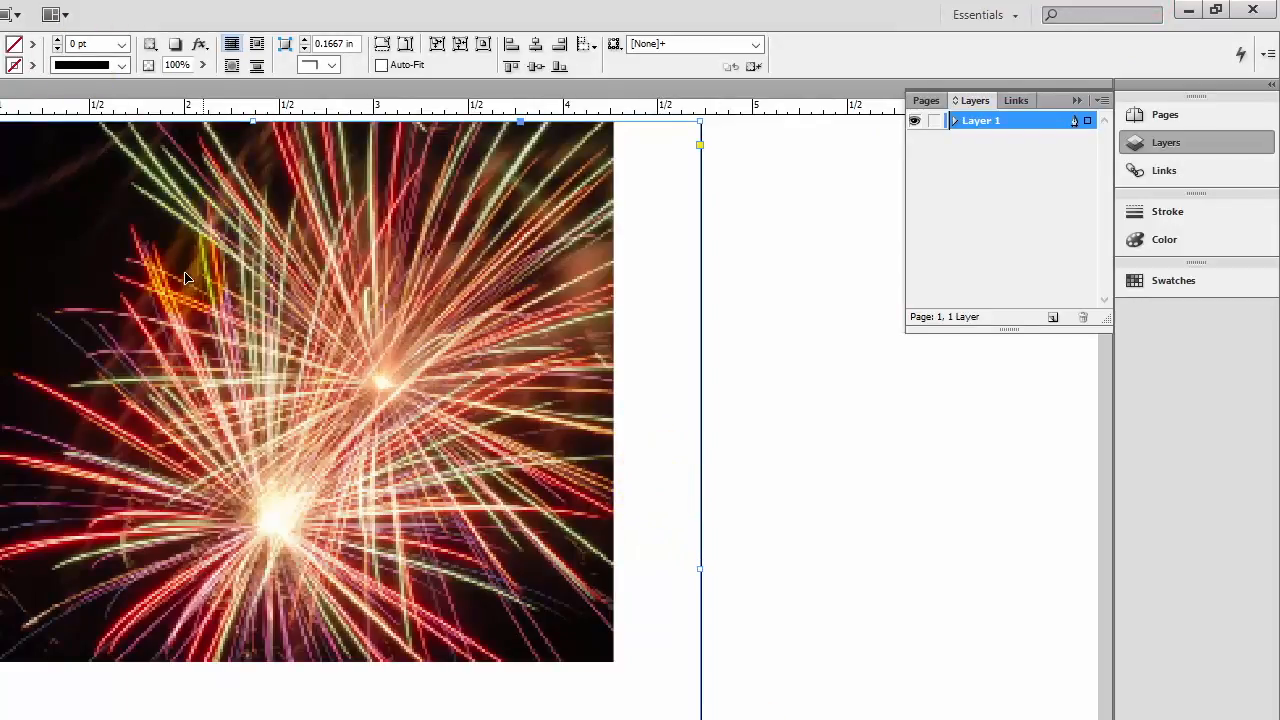
right_click(199, 457)
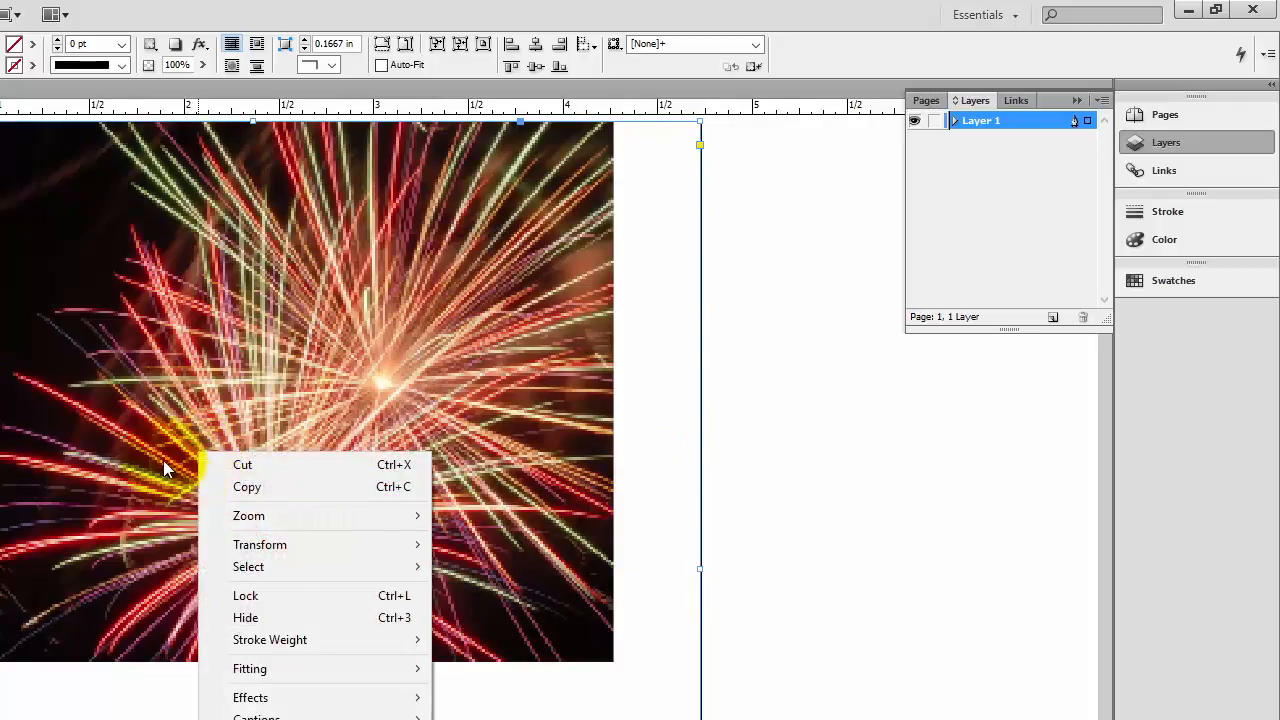
mouse_move(245, 670)
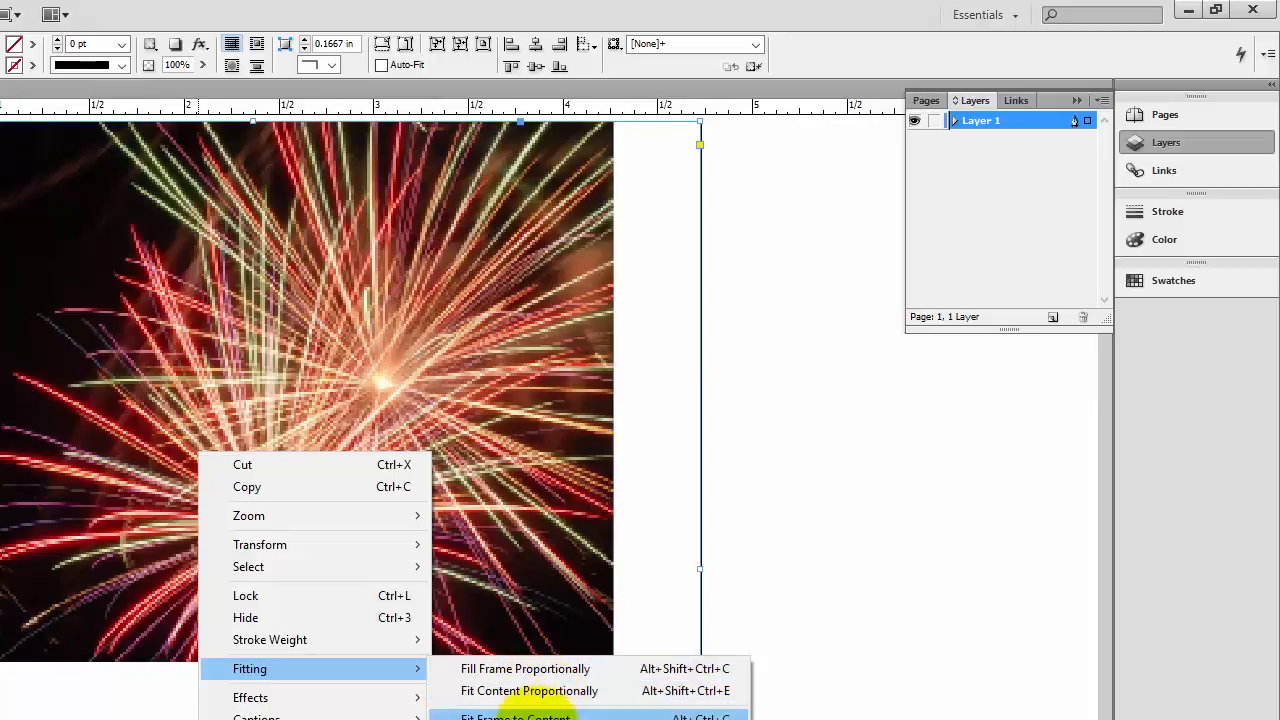
left_click(537, 715)
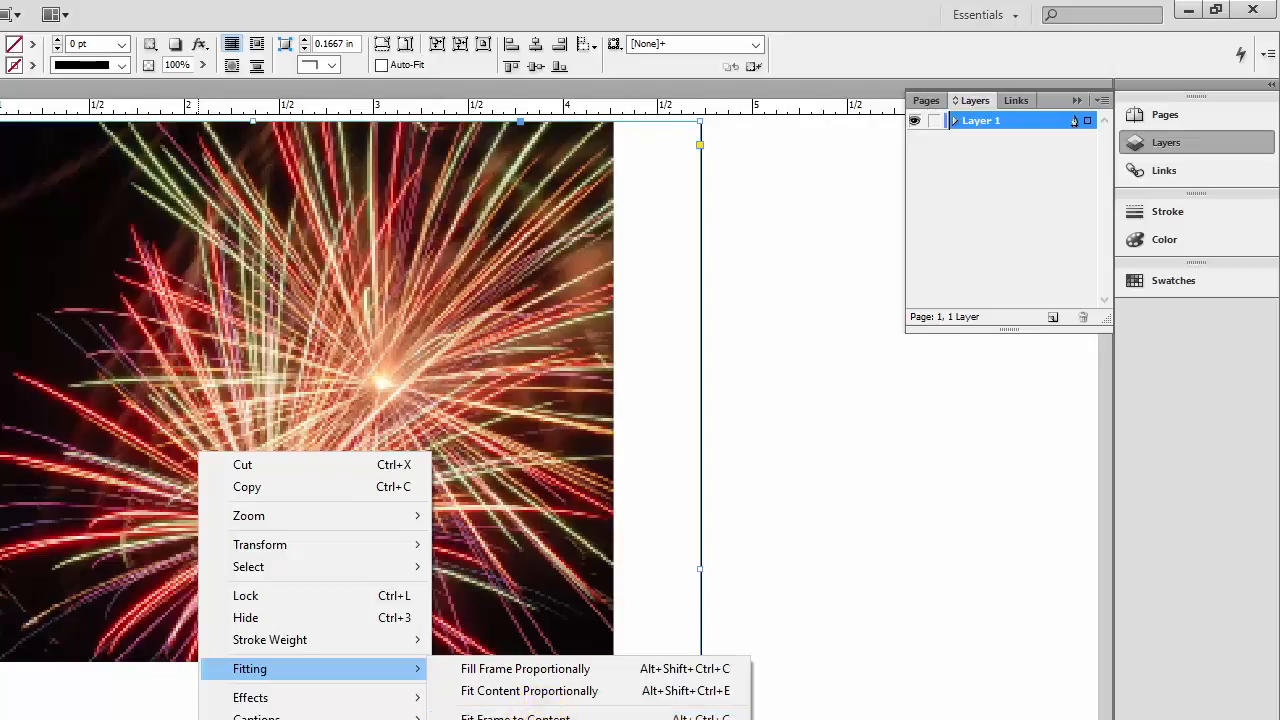
left_click(606, 697)
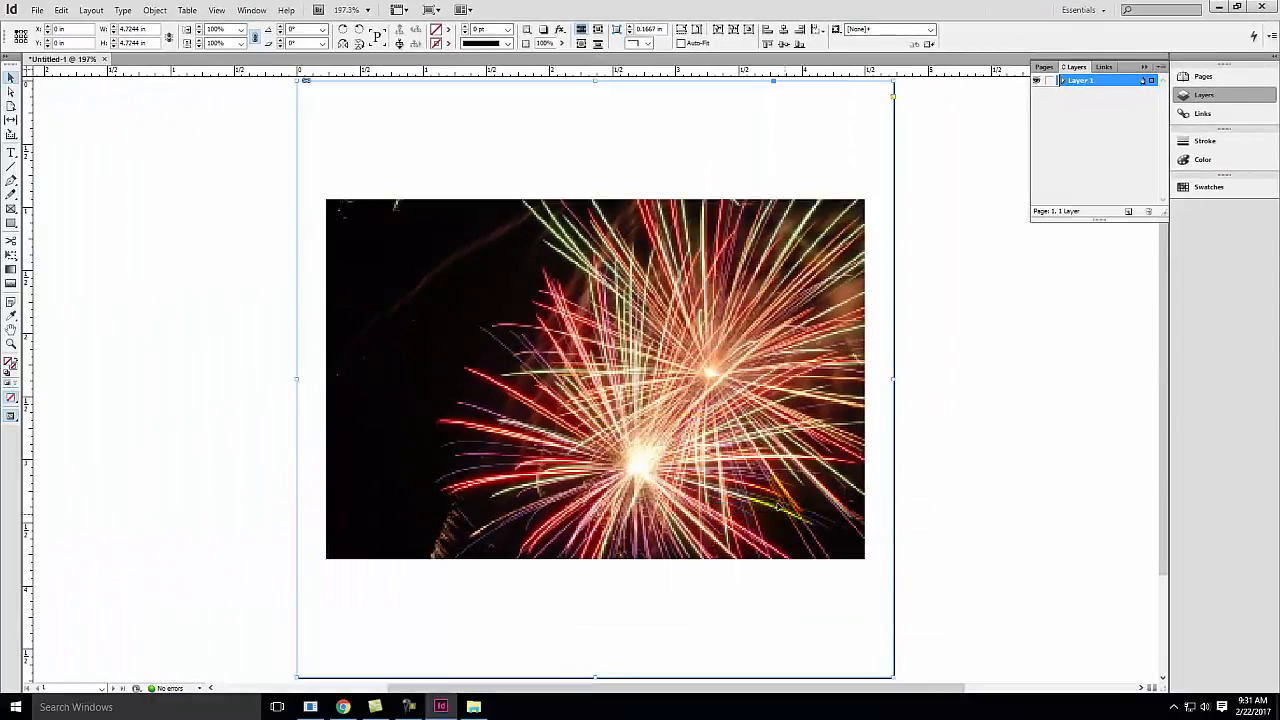
Fill the page-sized frame proportionally with the fireworks image and shift the image within it to an X position of about -1.3 in.
right_click(579, 329)
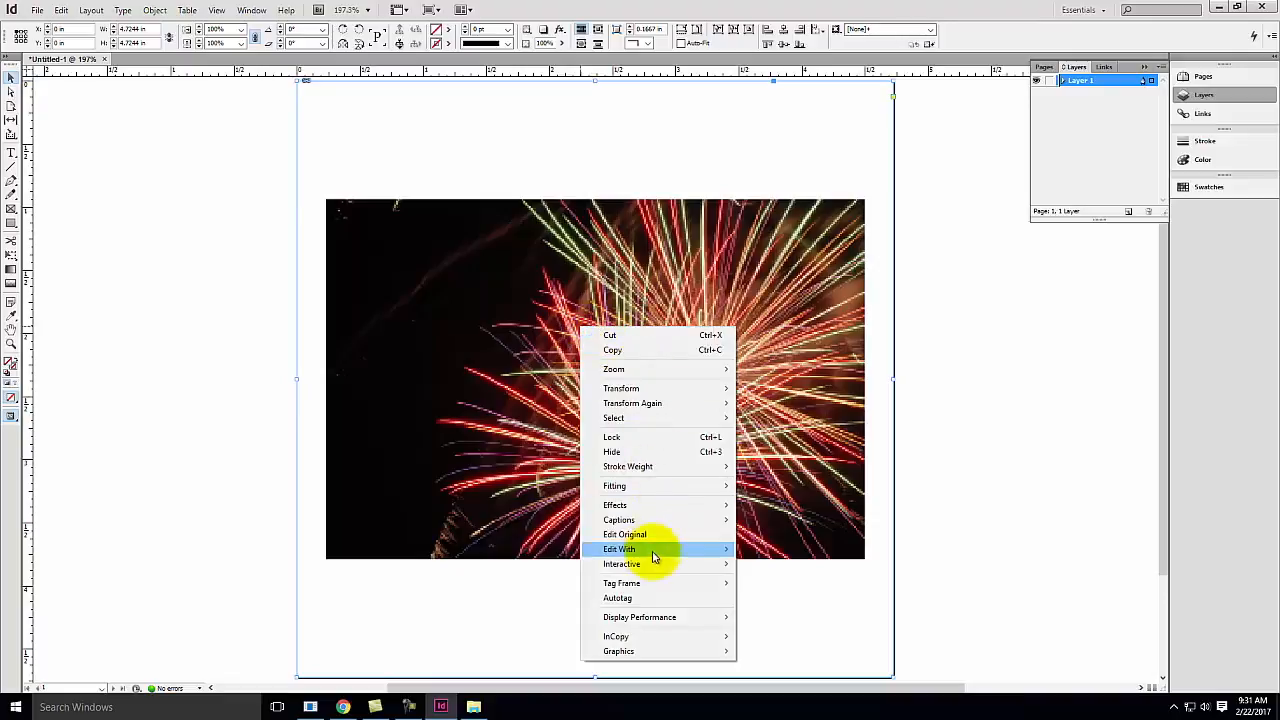
mouse_move(652, 485)
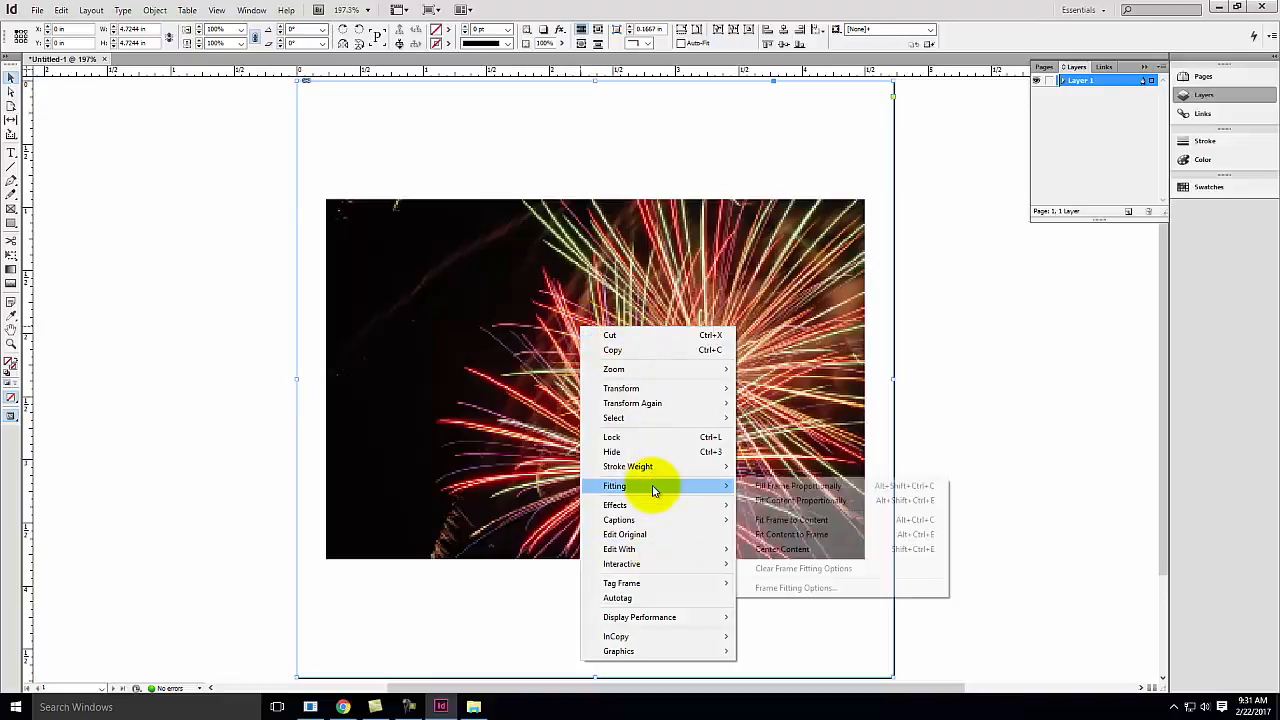
left_click(822, 487)
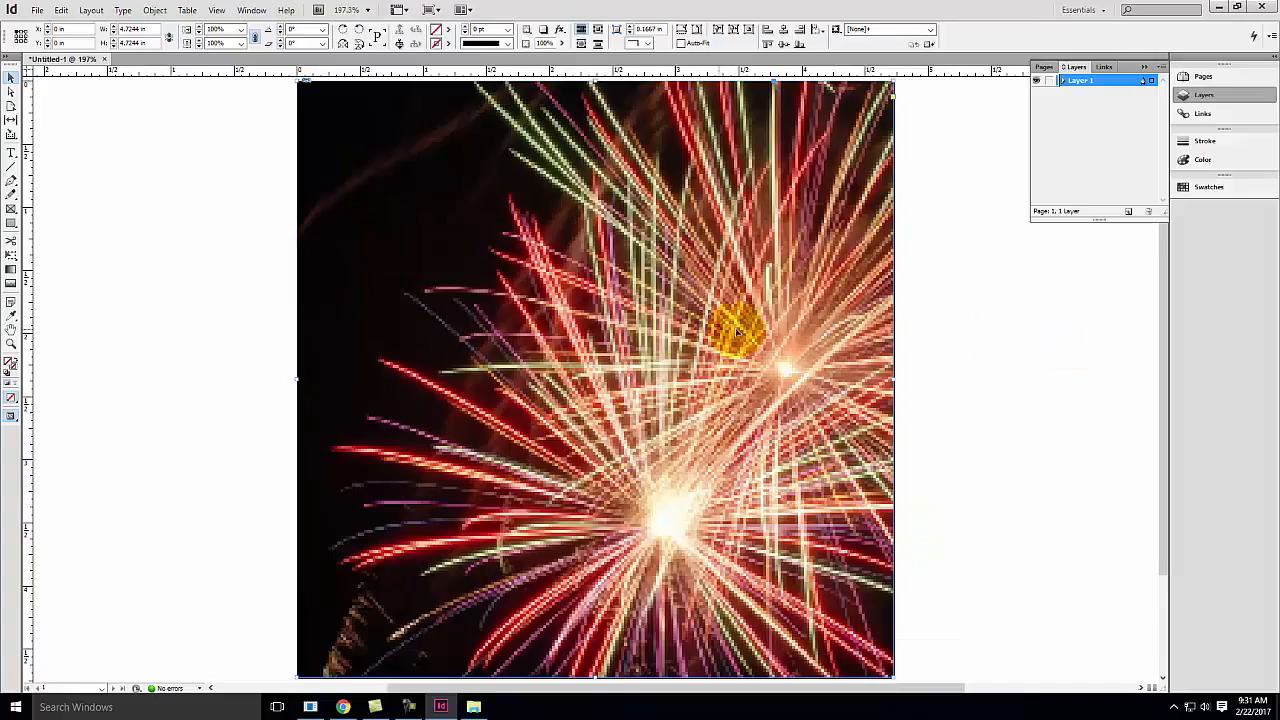
double_click(657, 330)
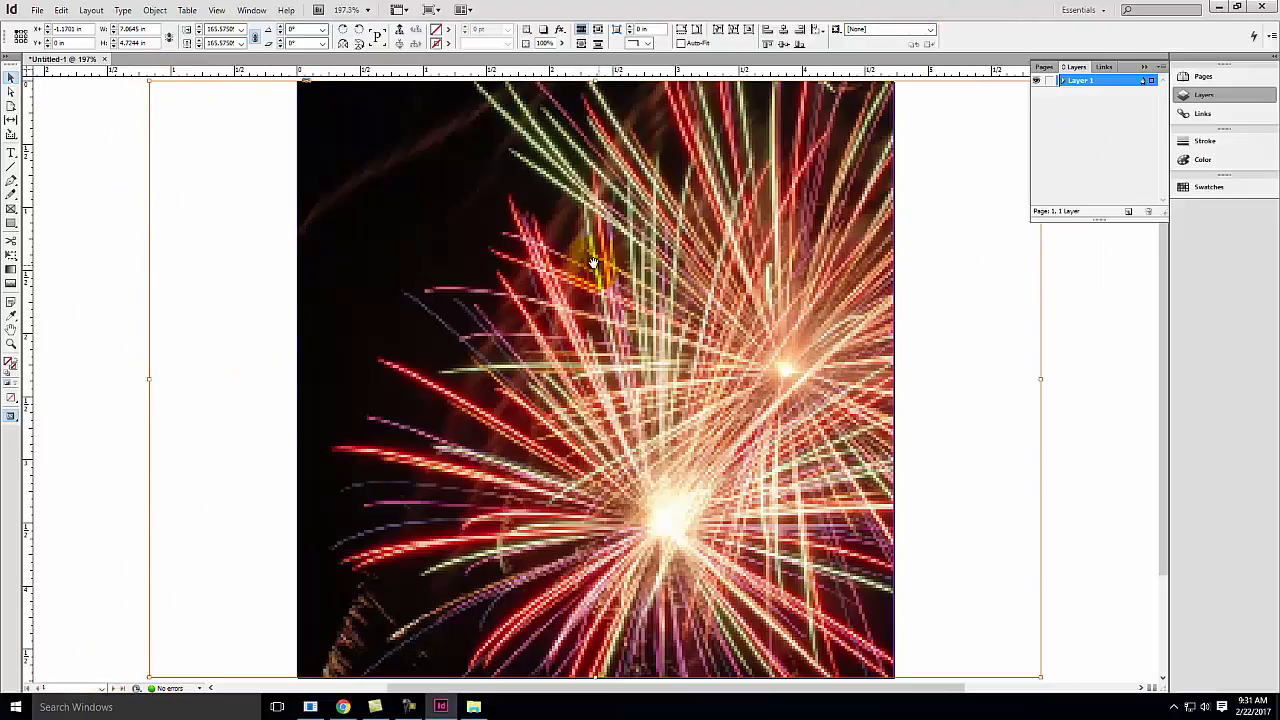
mouse_move(668, 290)
left_mouse_down()
mouse_move(618, 290)
mouse_move(652, 290)
left_mouse_up()
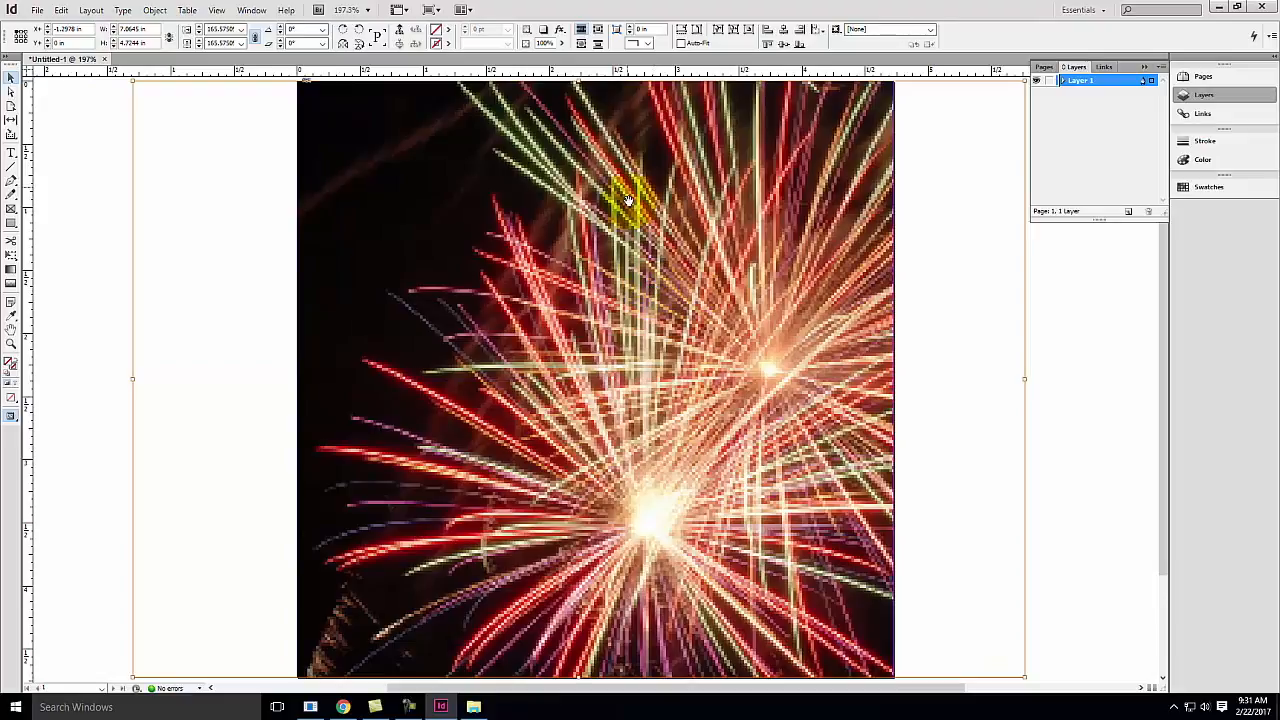
key("Escape")
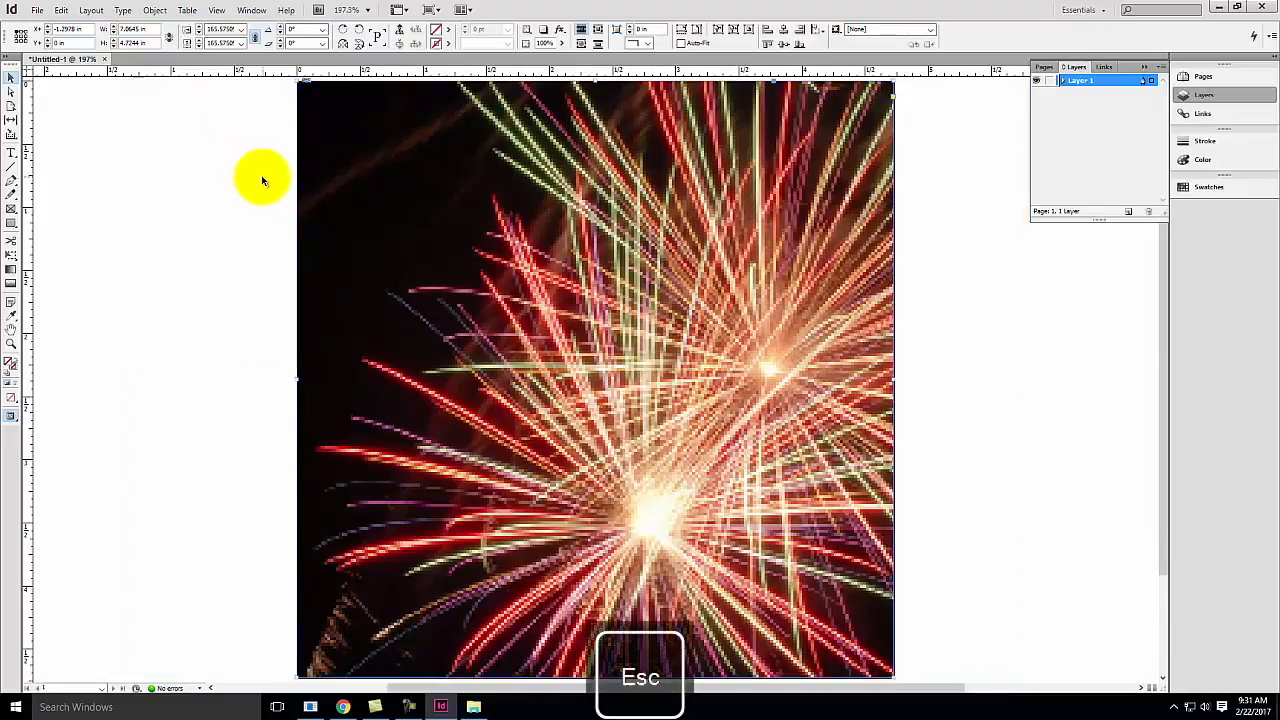
Fit the fireworks image proportionally inside the page-sized frame so the whole photo fits.
right_click(410, 190)
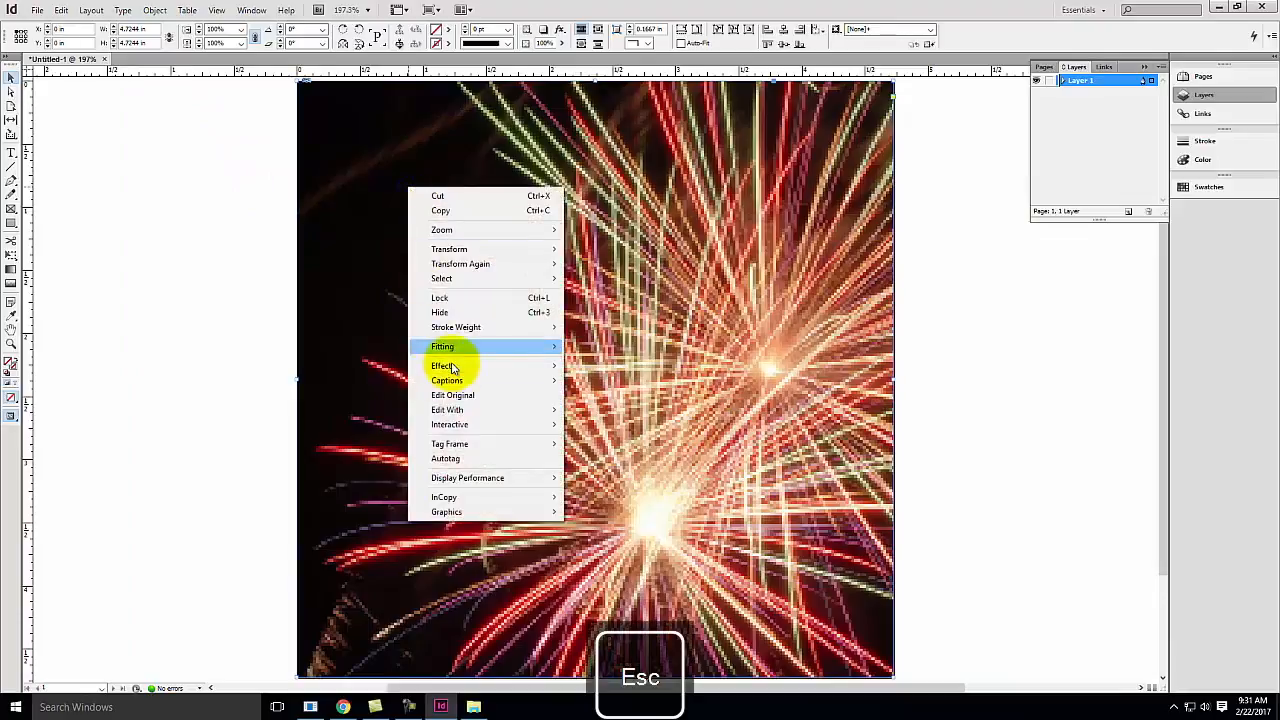
mouse_move(478, 346)
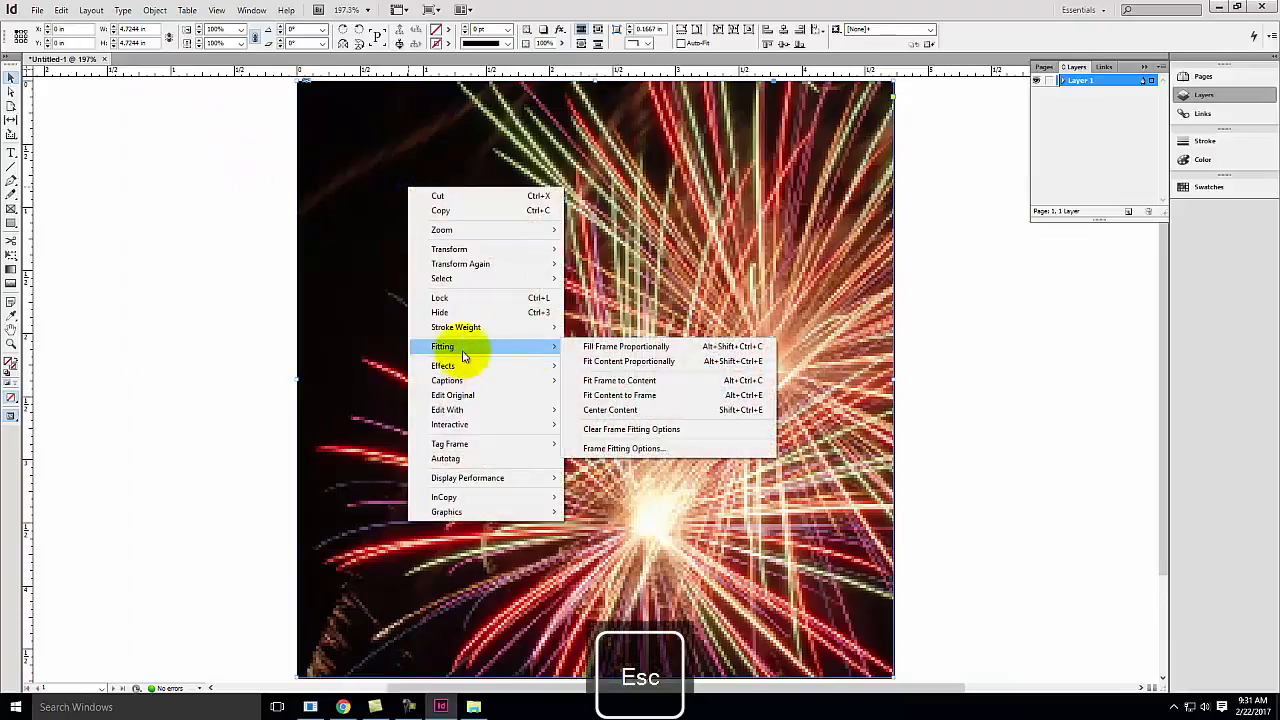
left_click(662, 366)
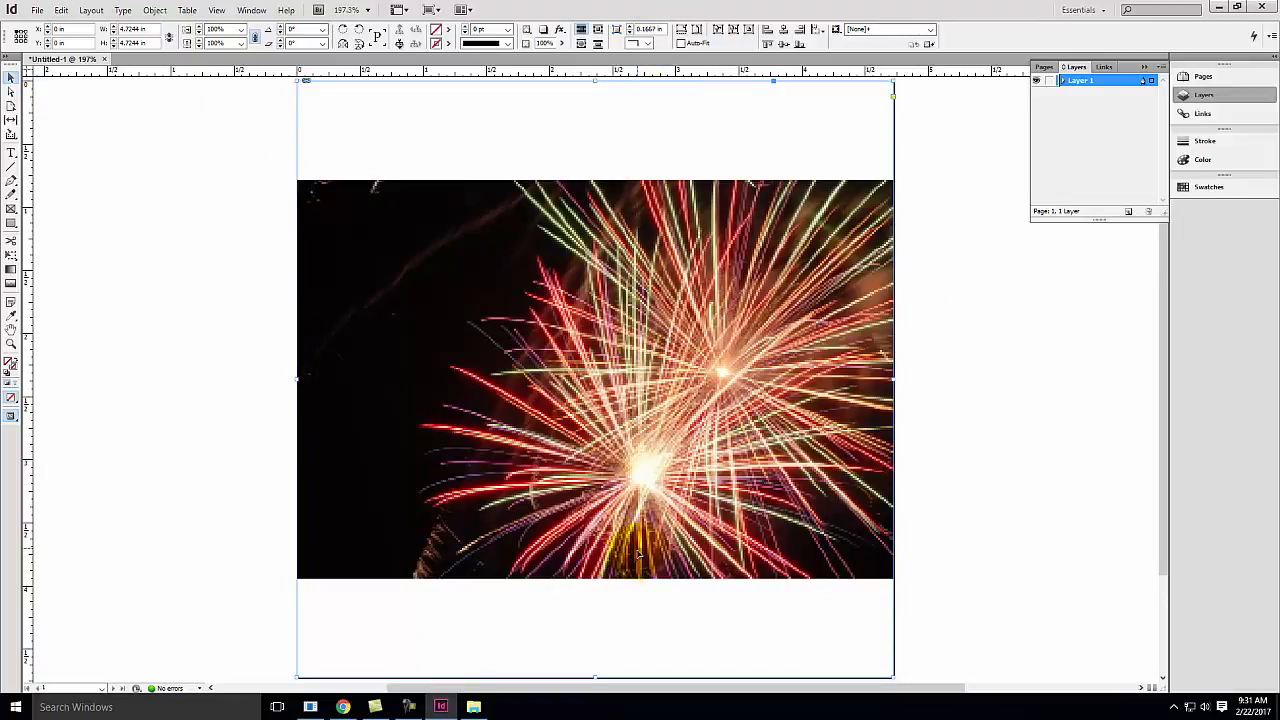
Try stretching the fireworks image with Fit Content to Frame, and undo it.
right_click(595, 308)
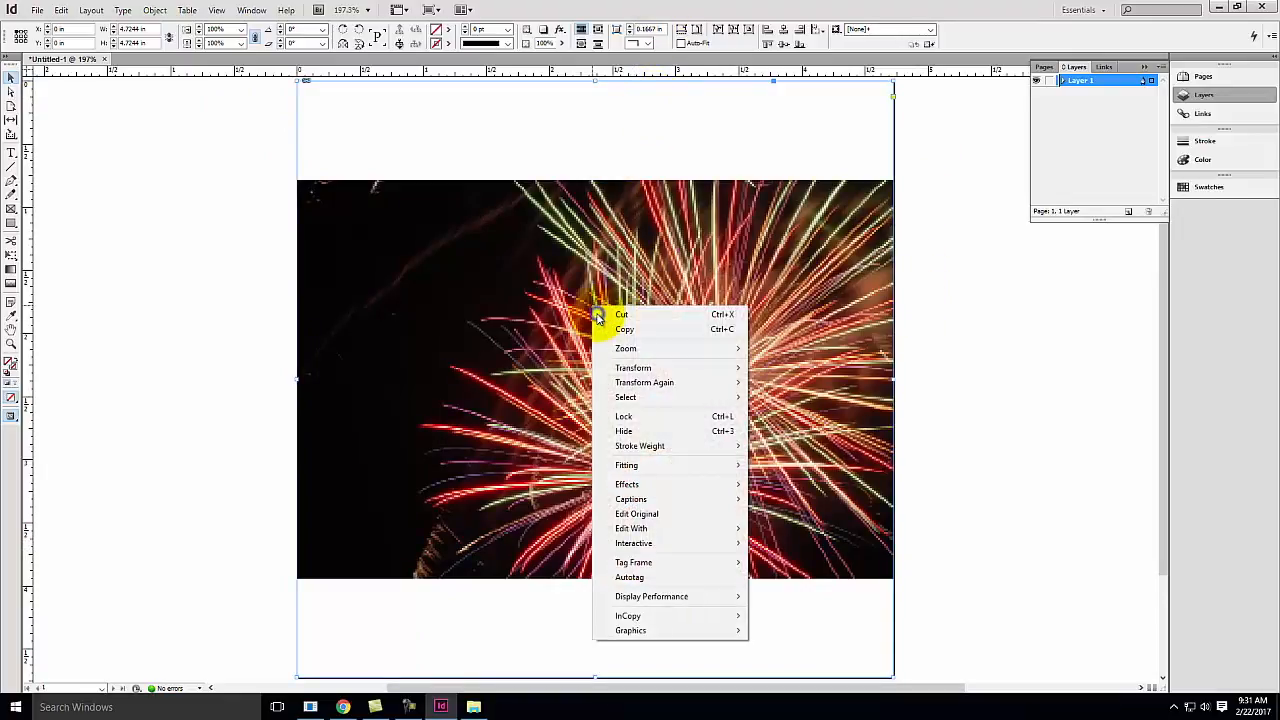
mouse_move(630, 465)
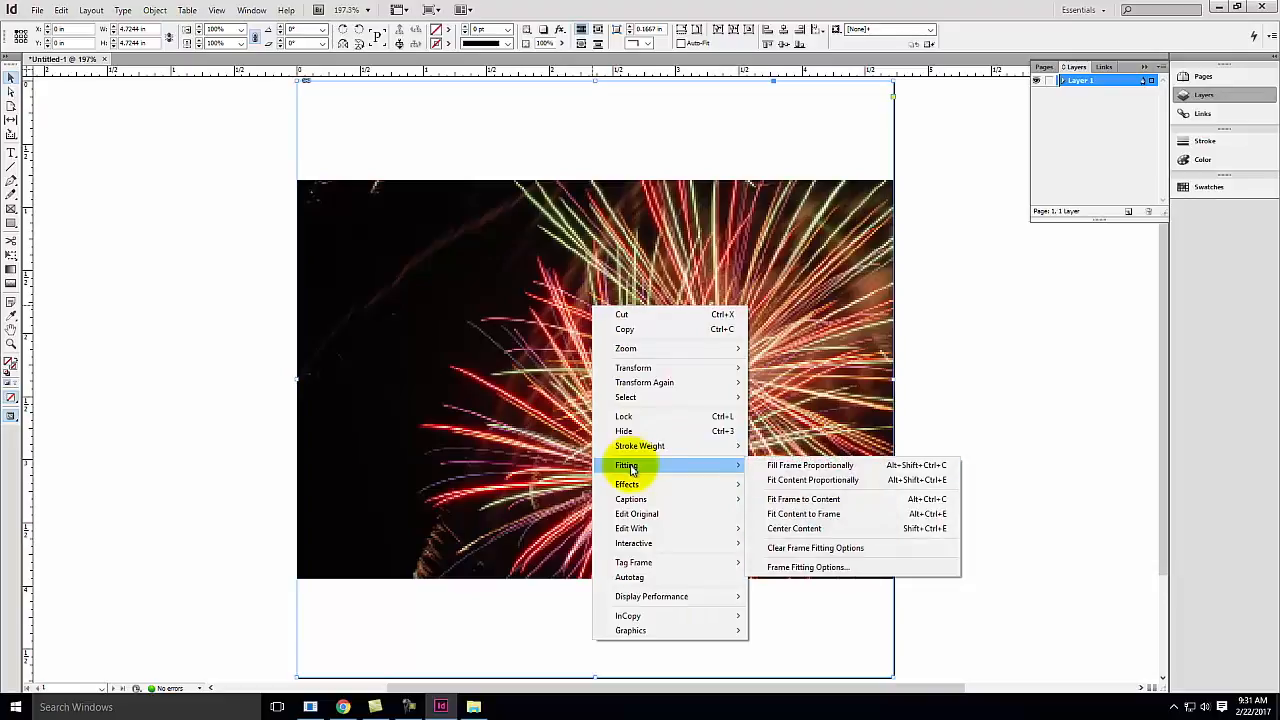
left_click(857, 521)
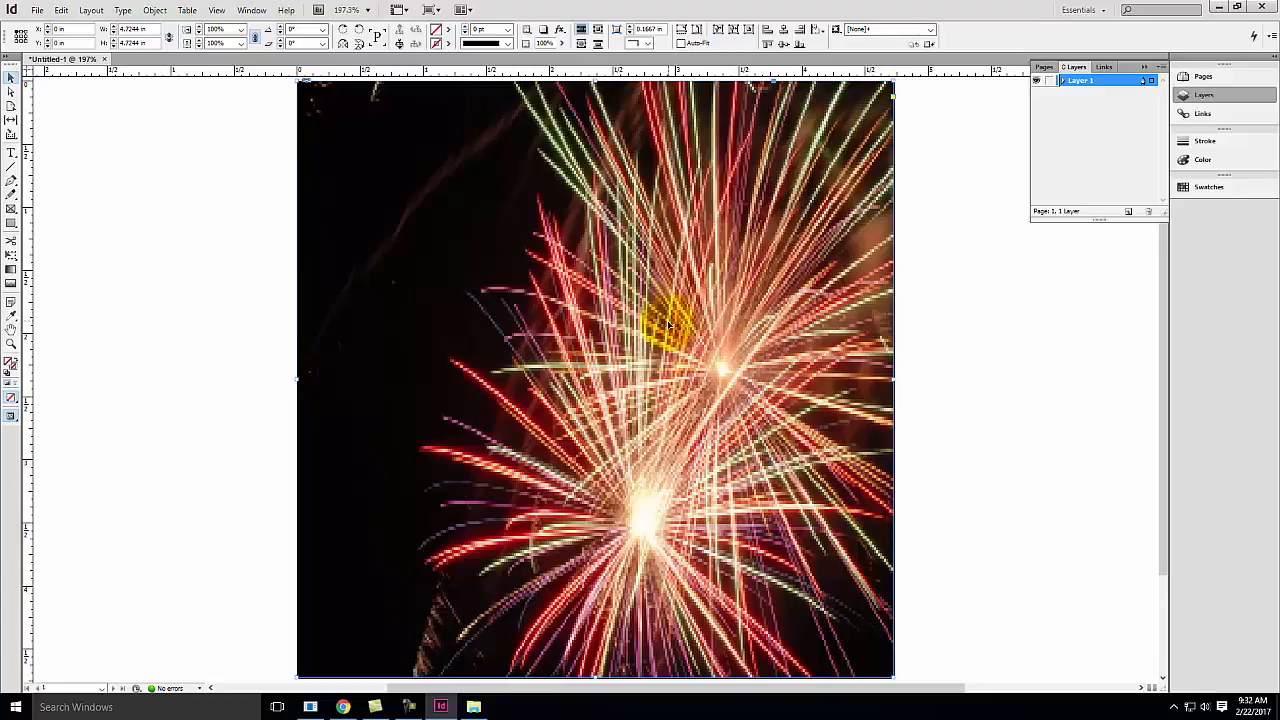
key("ctrl+z")
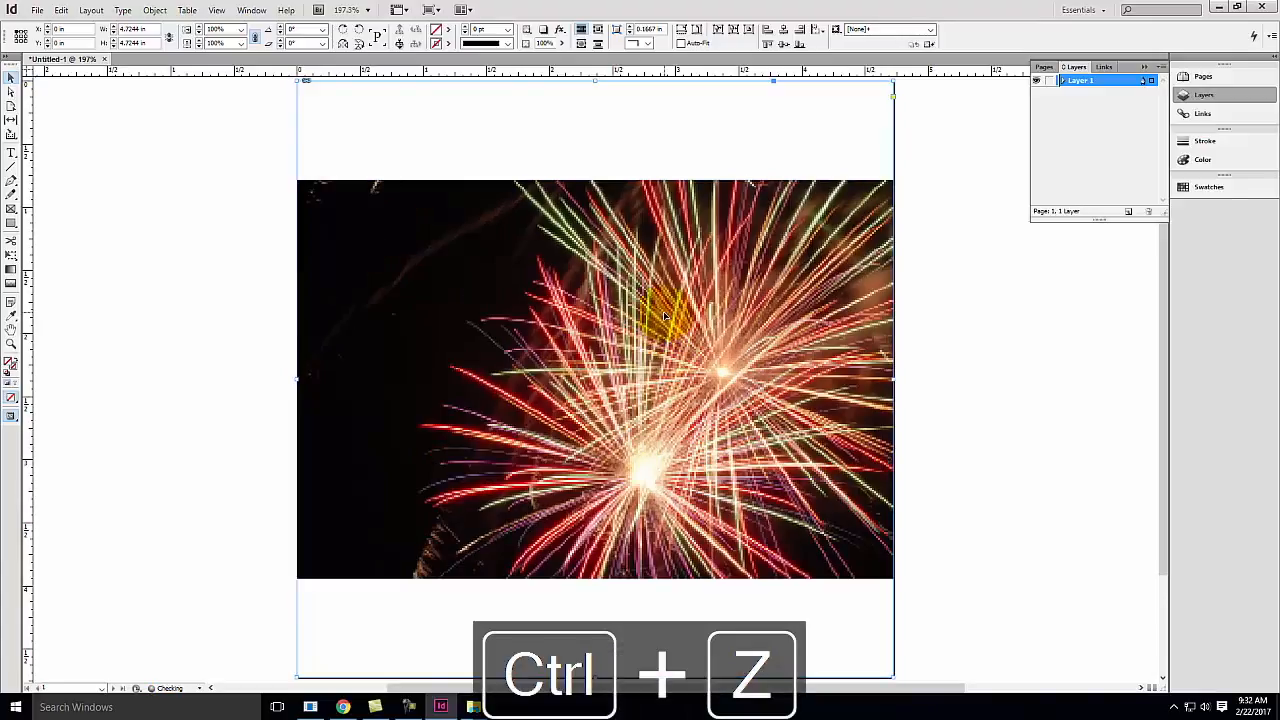
Try shrinking the frame around the photo with Fit Frame to Content, and undo it.
right_click(655, 307)
mouse_move(735, 463)
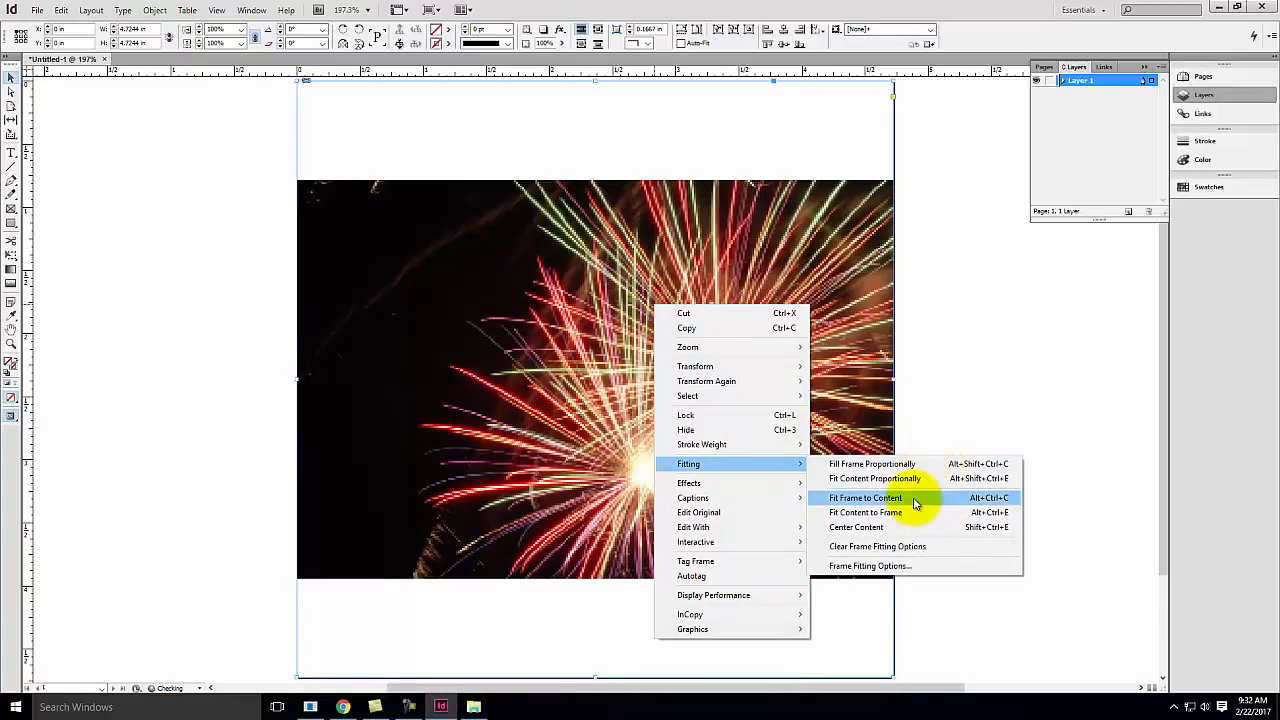
left_click(915, 503)
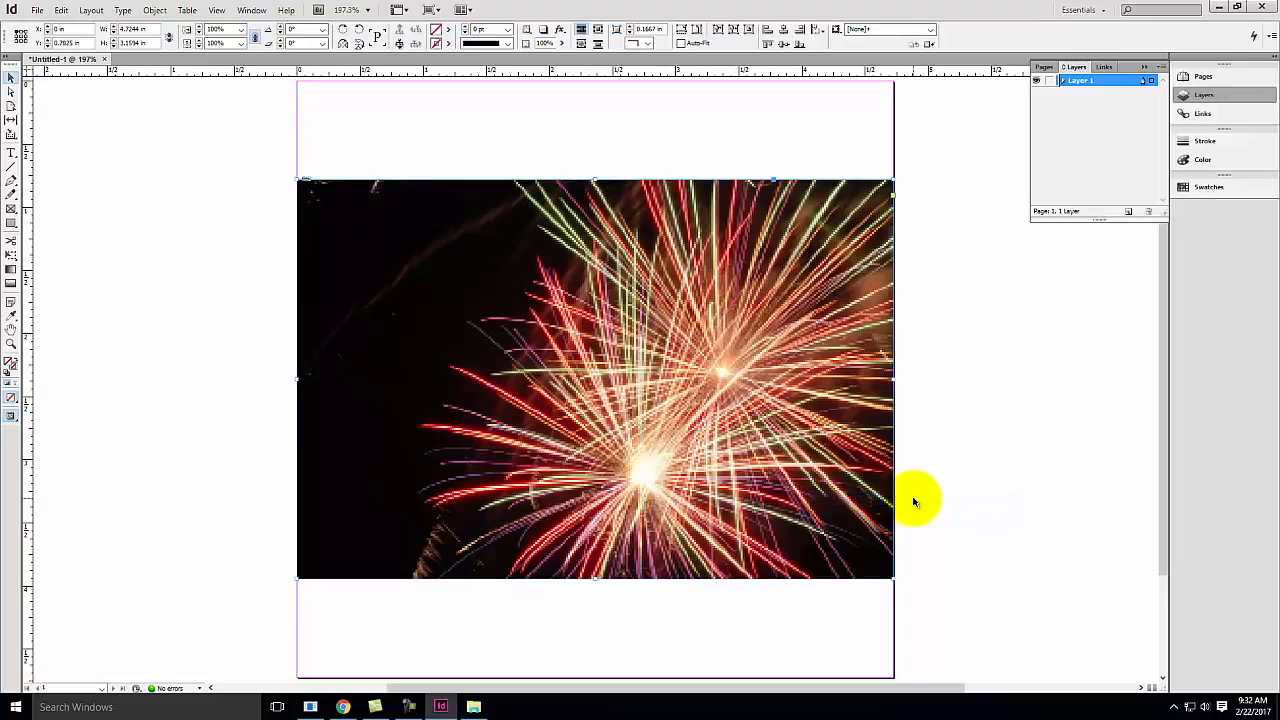
key("ctrl+z")
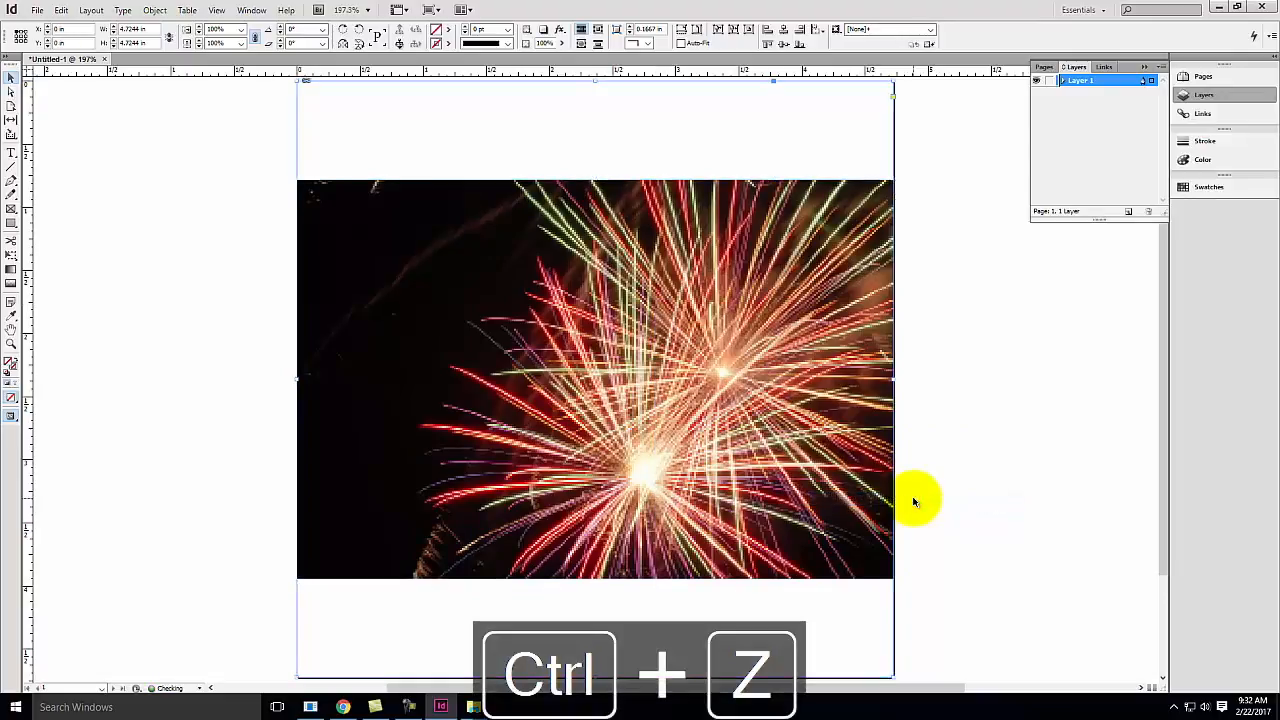
Apply Fill Frame Proportionally to the fireworks image so it covers the whole page.
right_click(760, 378)
mouse_move(880, 200)
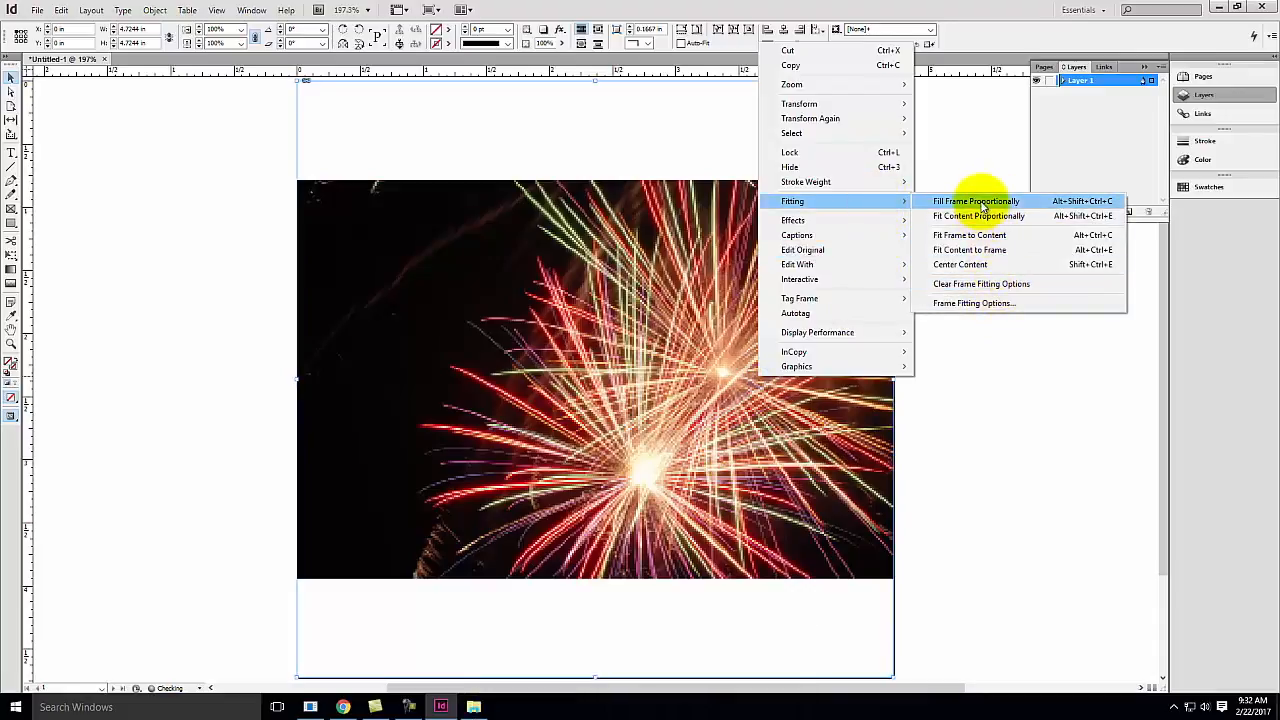
left_click(982, 203)
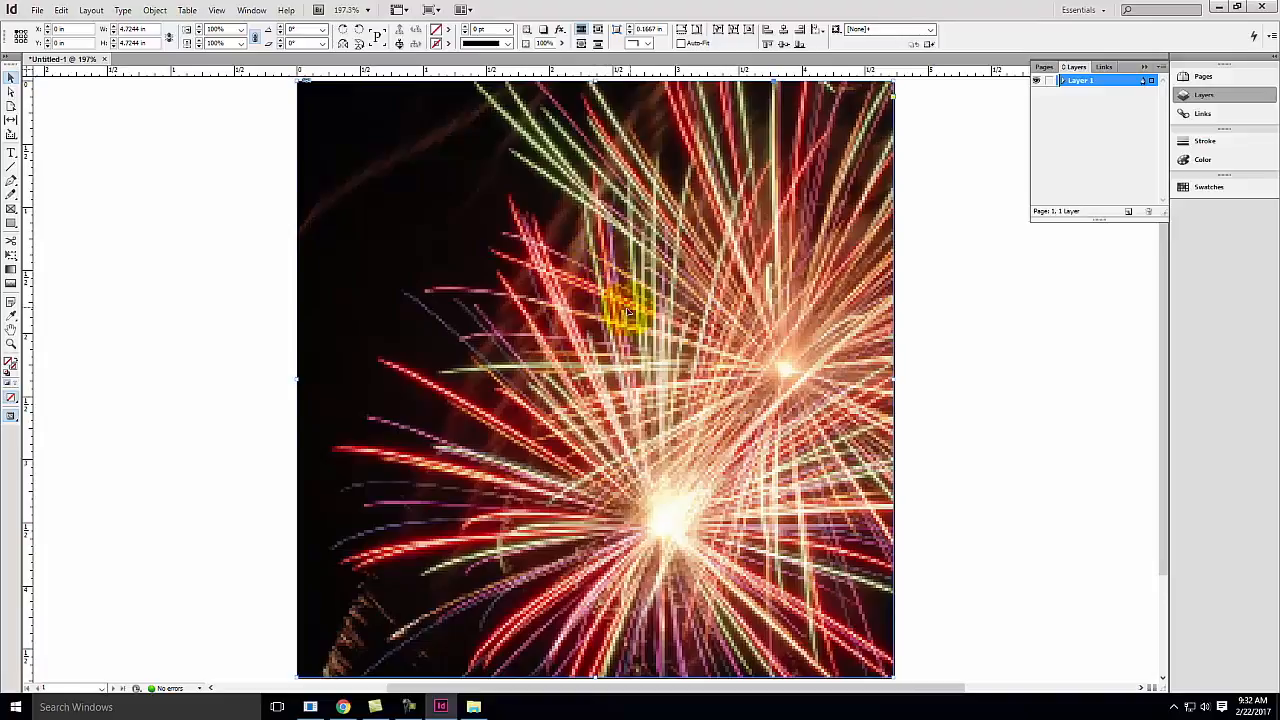
Set the fireworks image's display performance to High Quality Display.
right_click(610, 266)
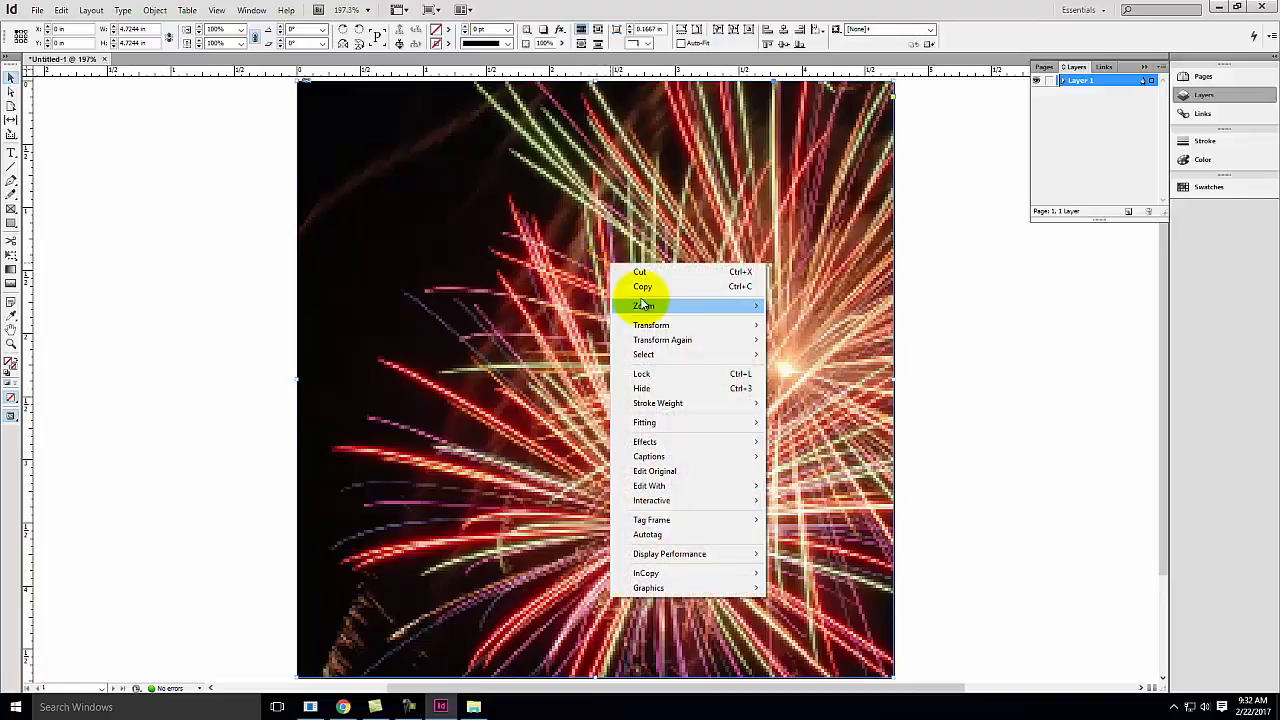
mouse_move(678, 560)
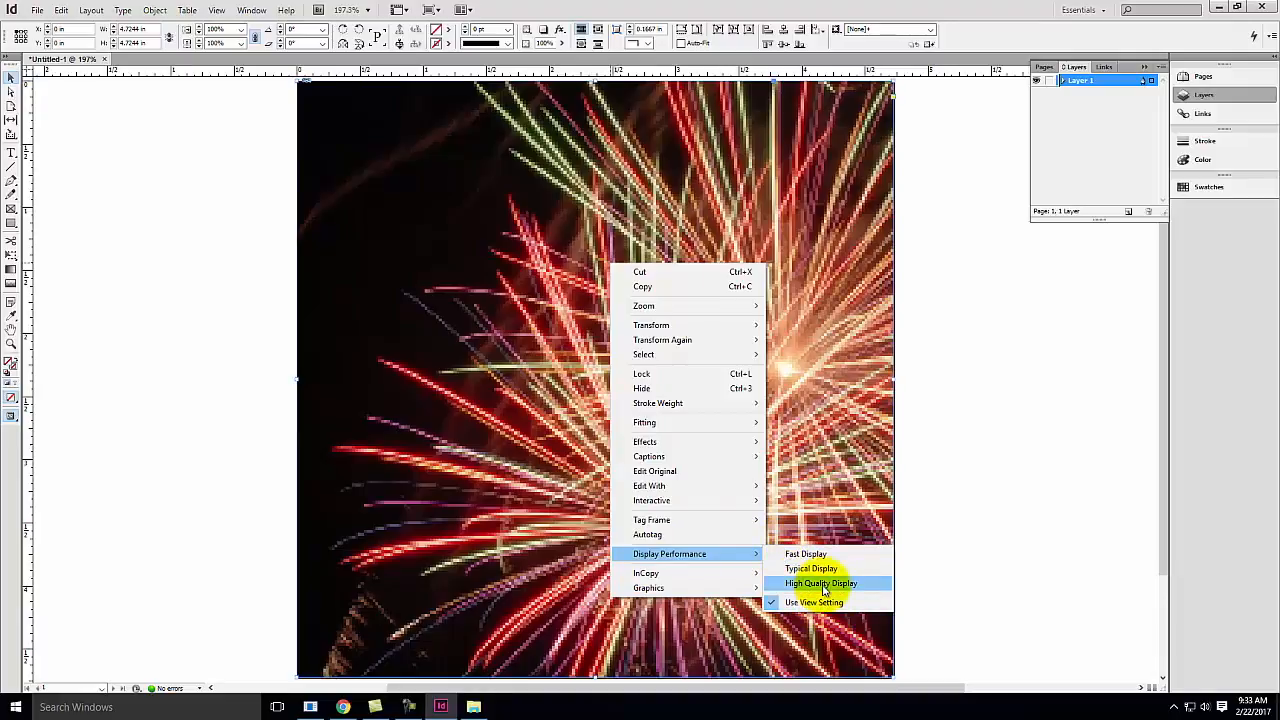
left_click(824, 585)
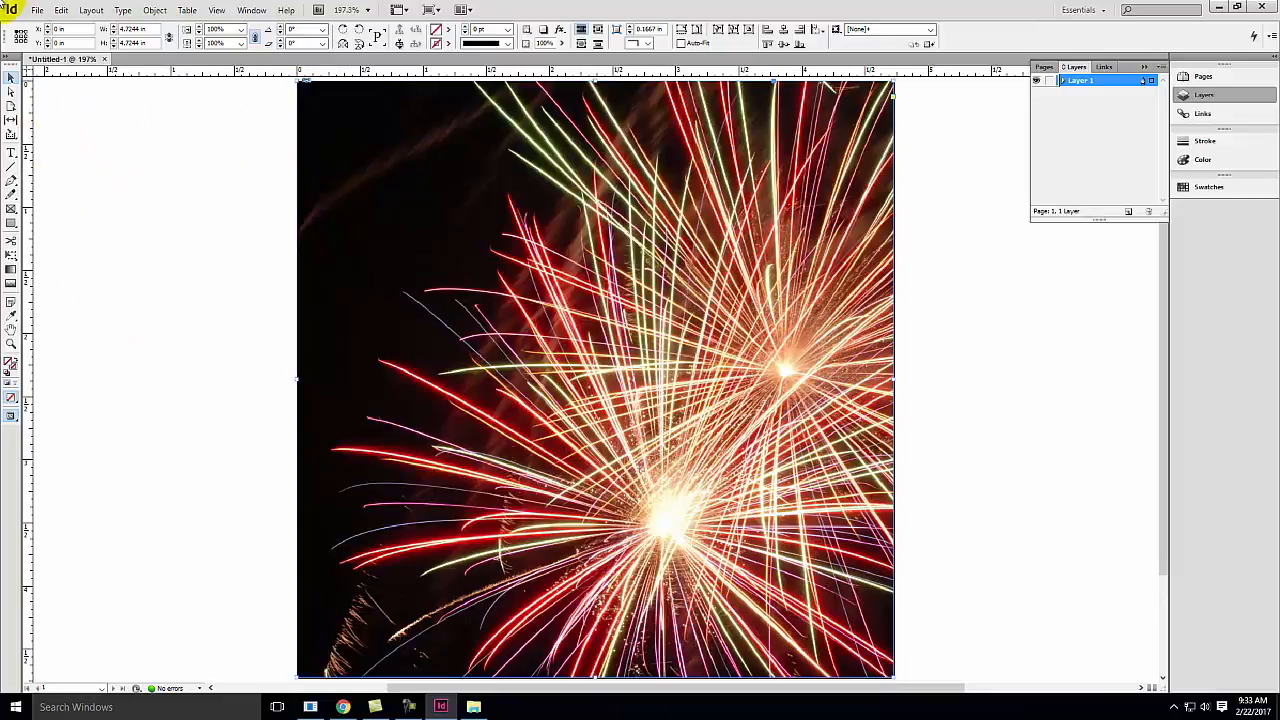
Draw a text frame across the page's left edge near the top and enter "Bri" in it.
left_click(12, 153)
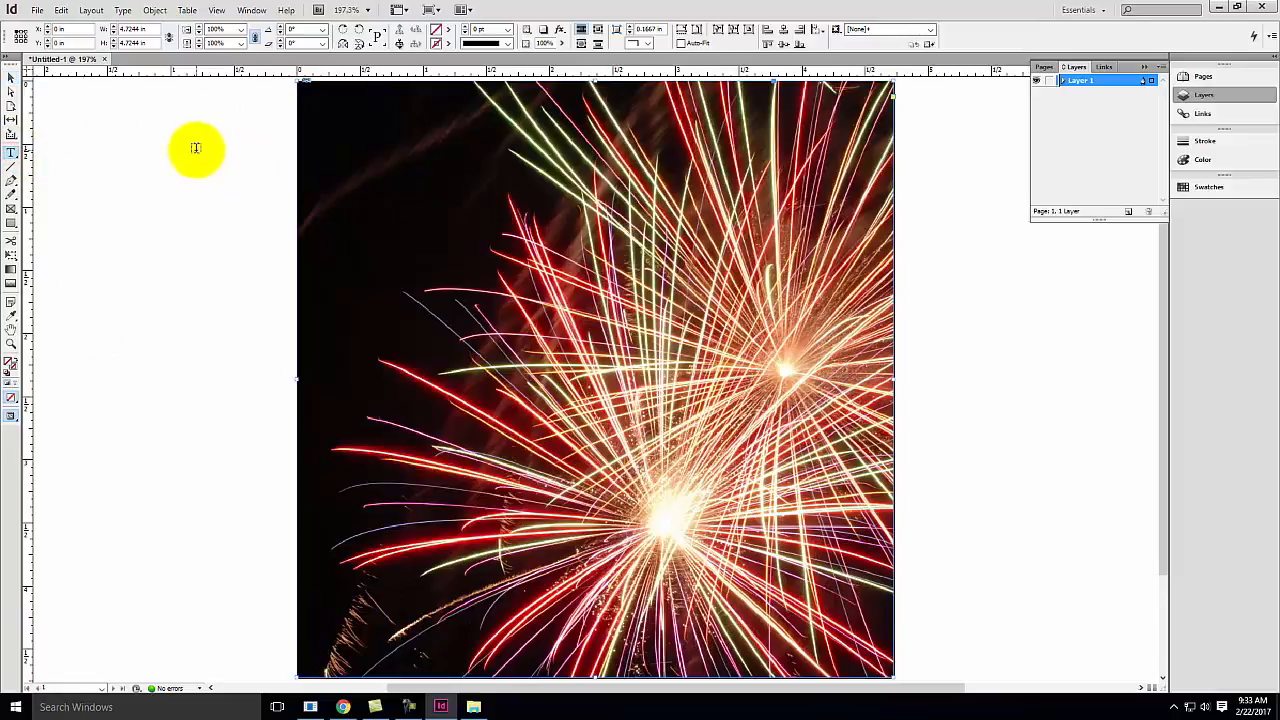
left_click_drag(118, 167, 434, 272)
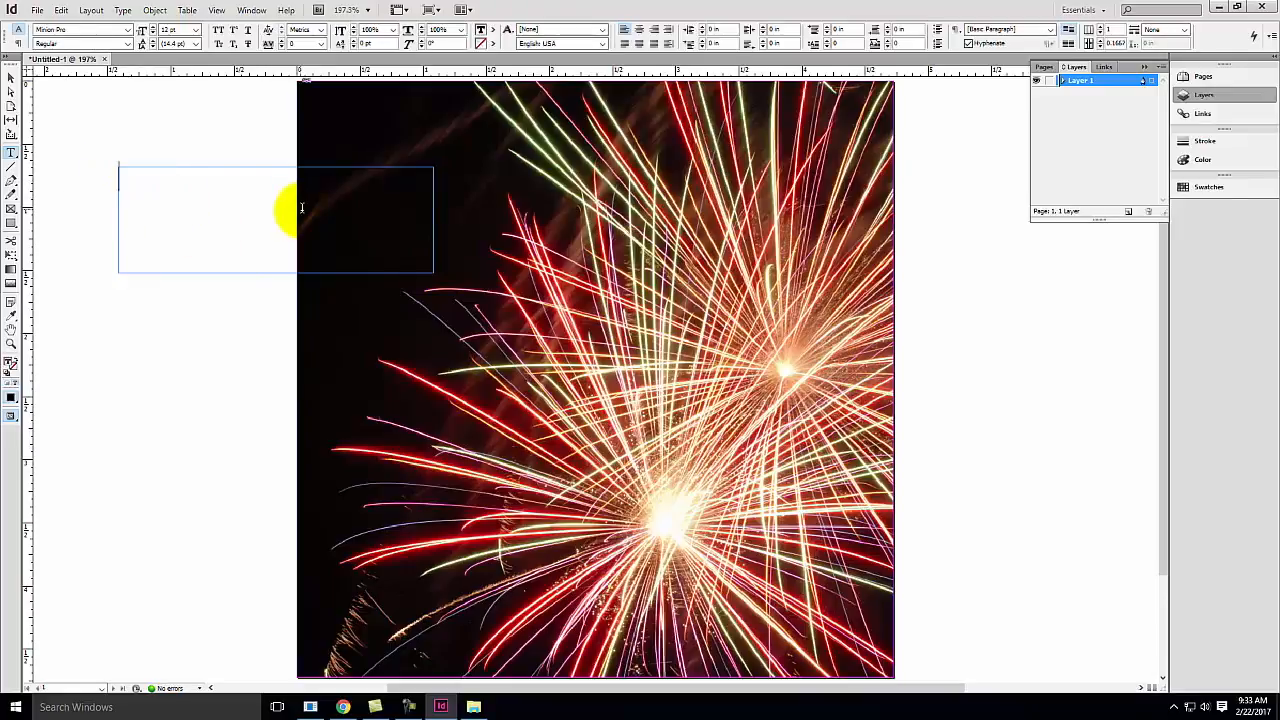
type("Bri")
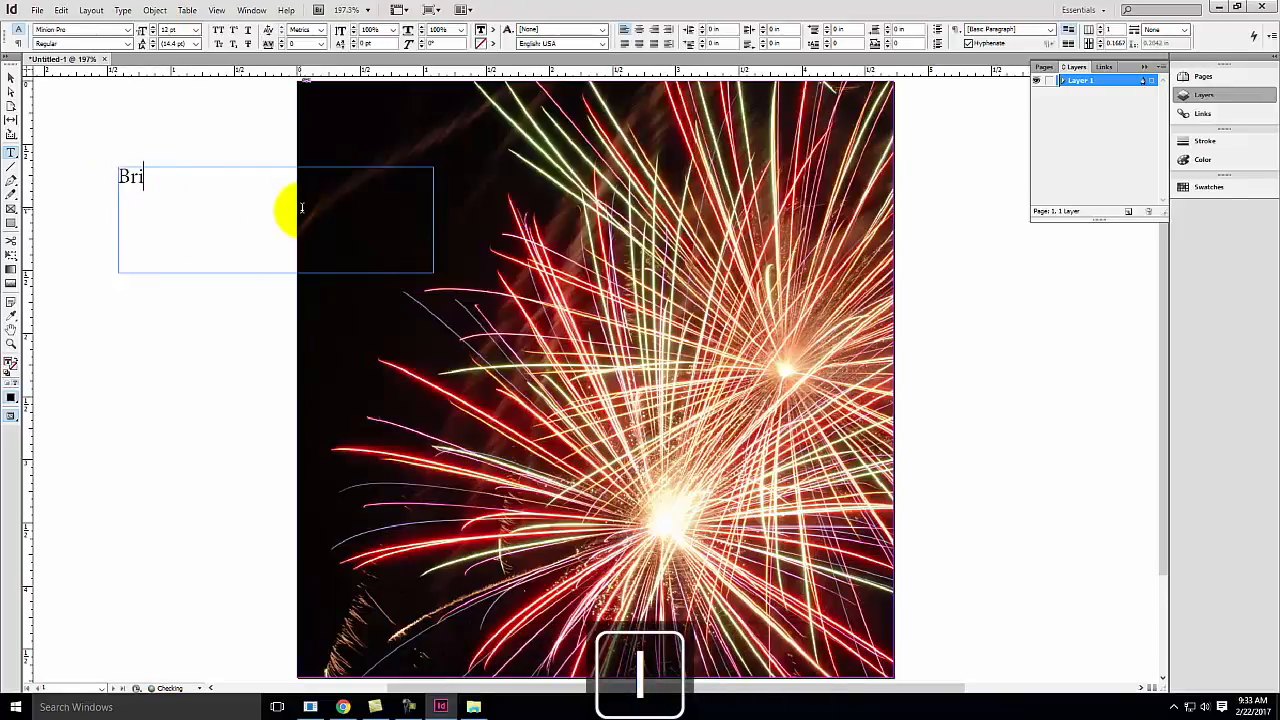
Switch to Chrome and search Google for "britney spears" in a new tab.
left_click(343, 707)
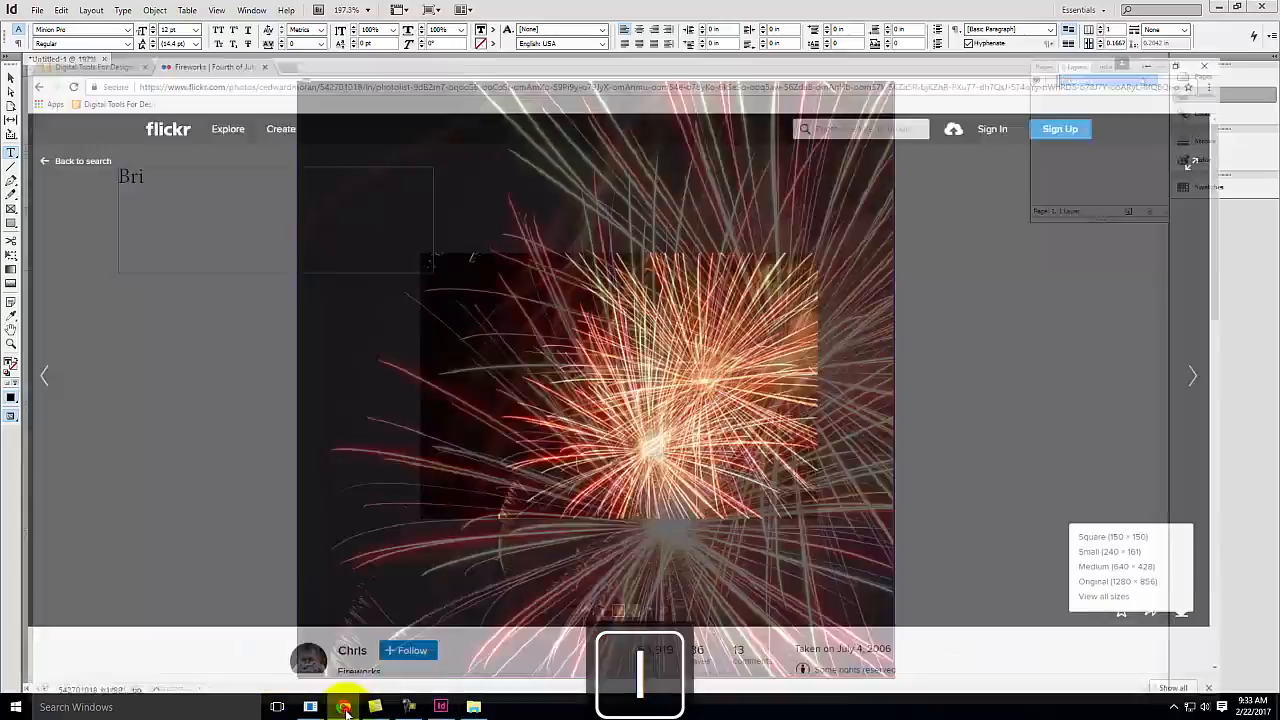
left_click(287, 11)
type("bri")
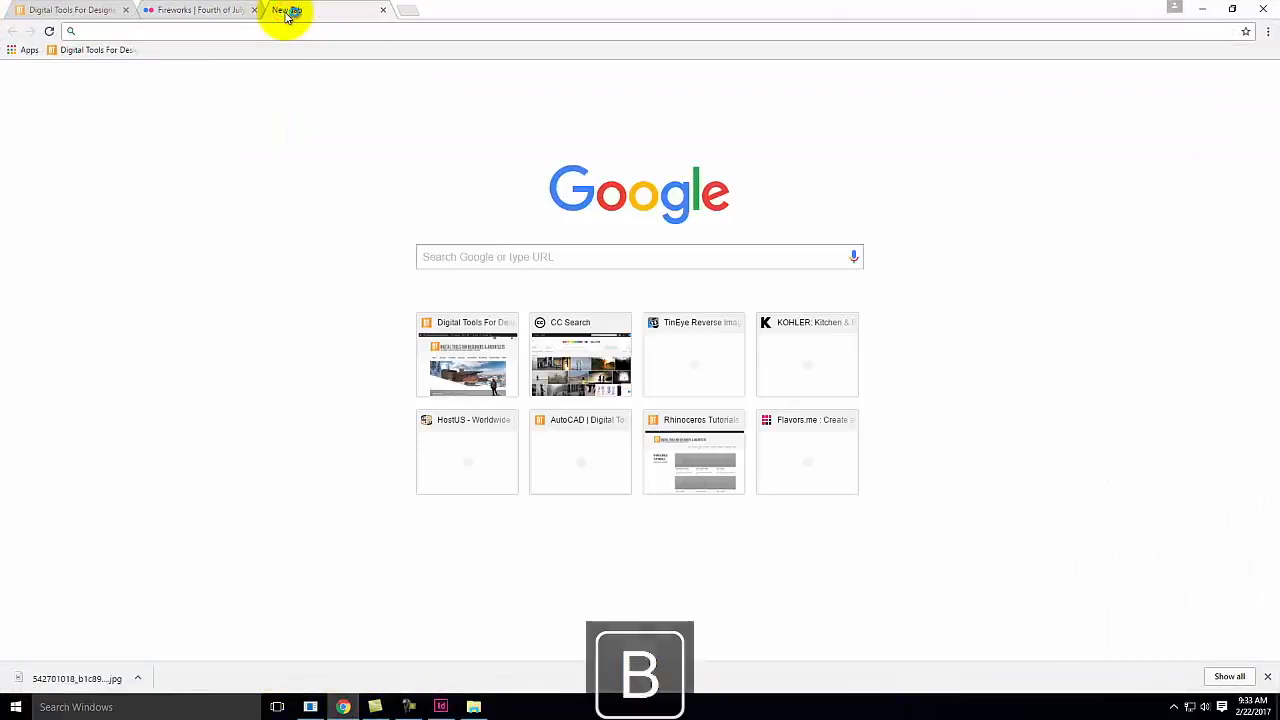
key("BackSpace")
key("BackSpace")
type("ritney")
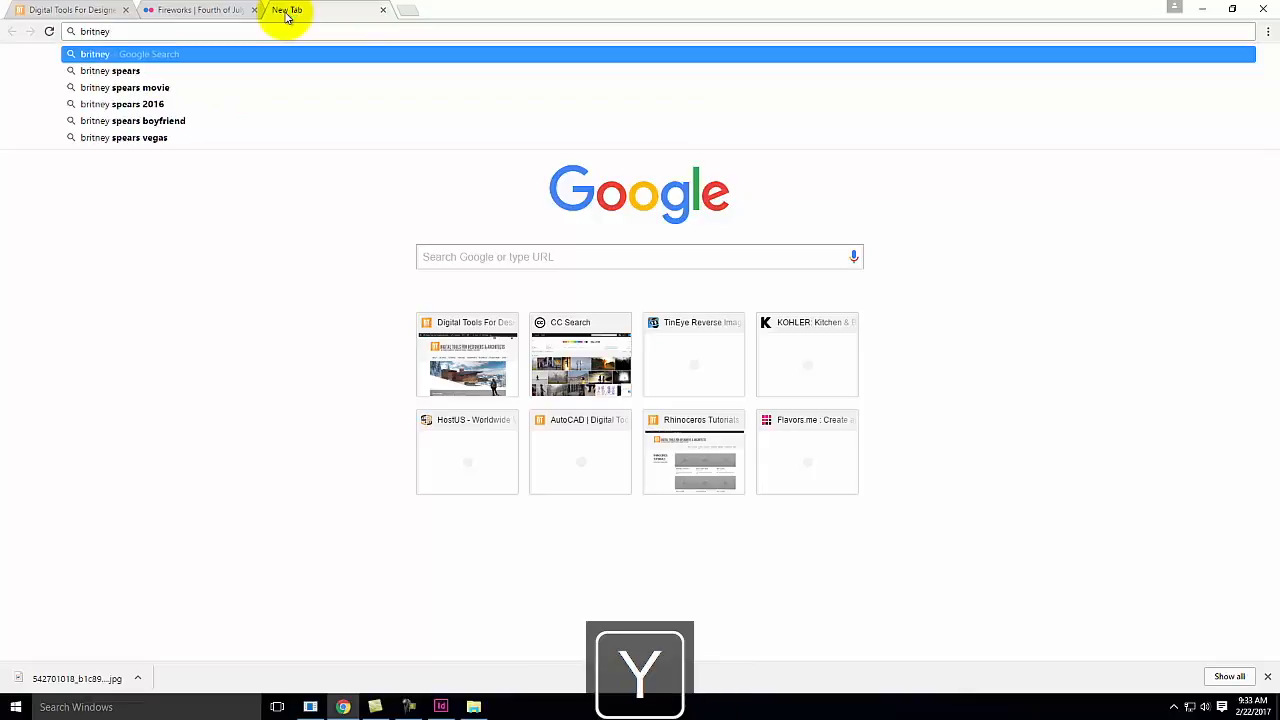
key("Down")
key("Return")
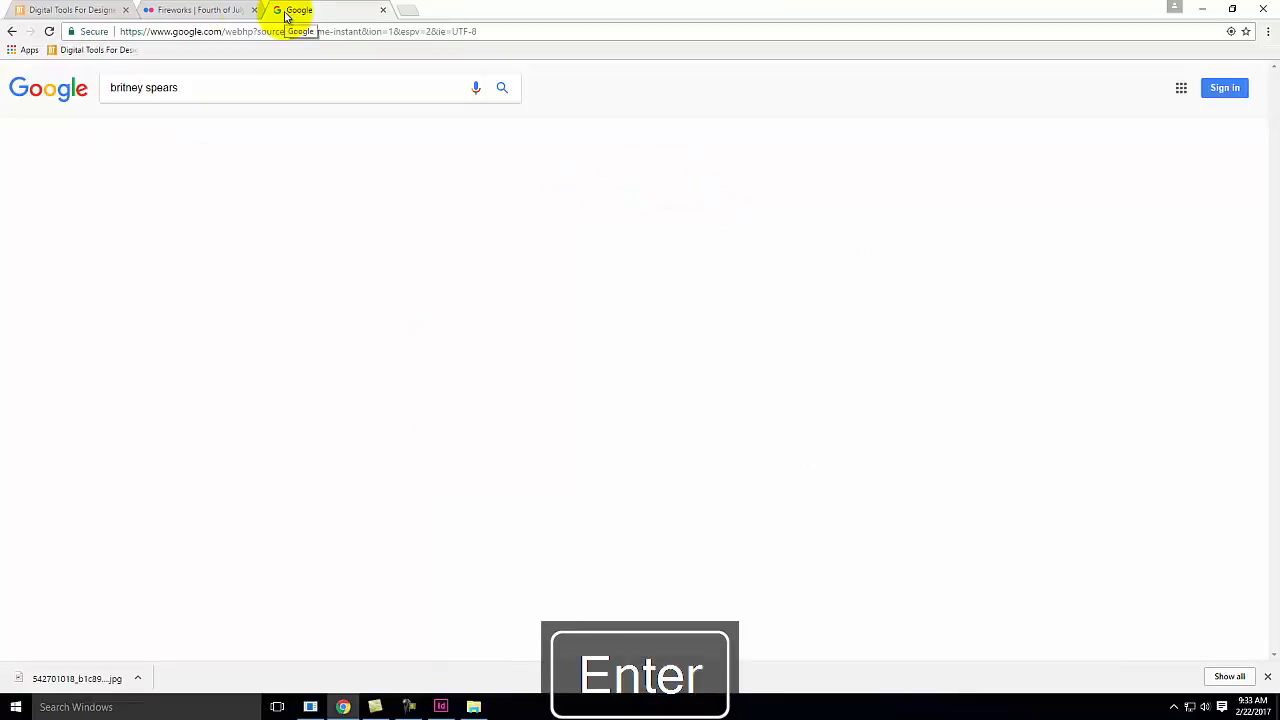
Copy the query text "britney spears" from the Google search box.
left_click_drag(242, 87, 88, 86)
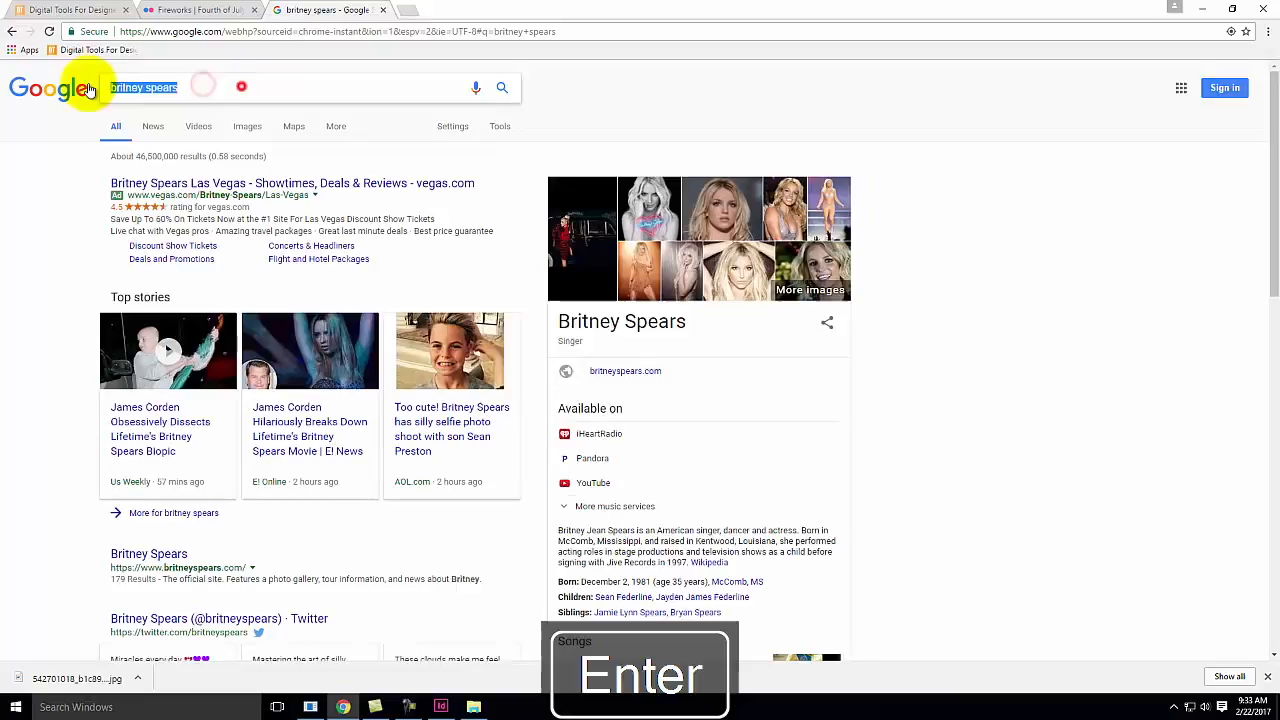
right_click(151, 85)
left_click(184, 108)
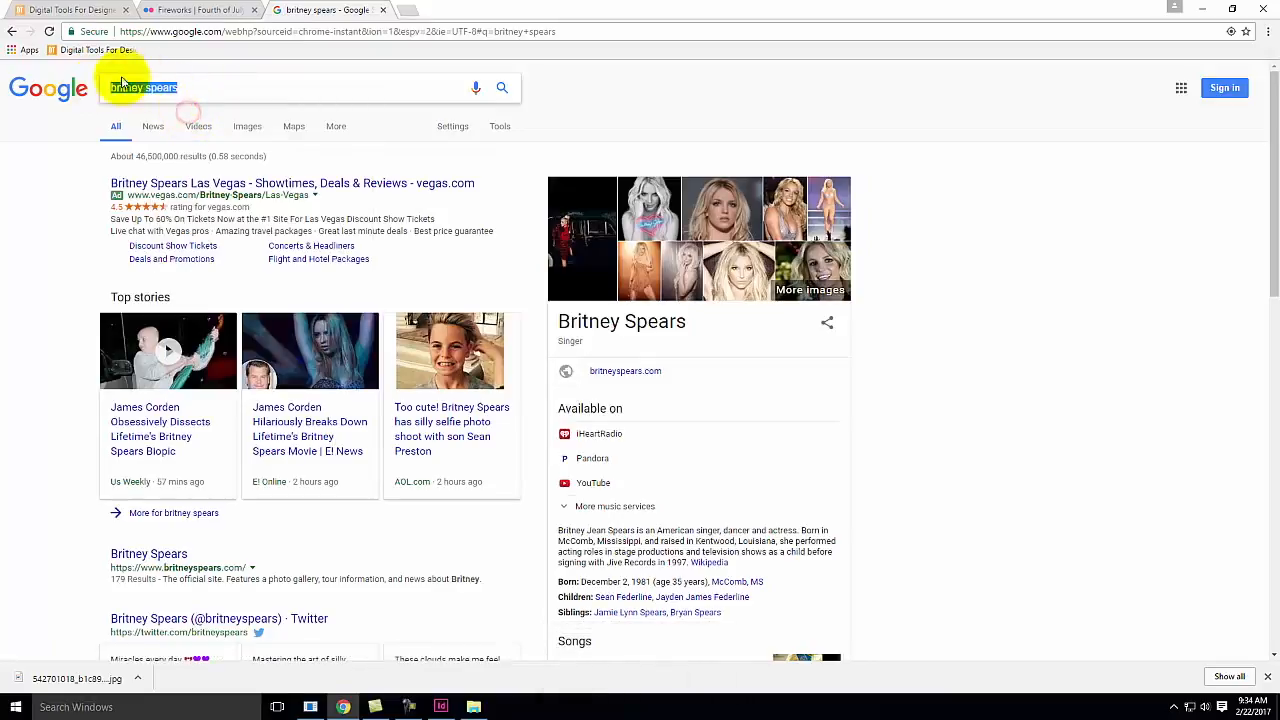
left_click(85, 12)
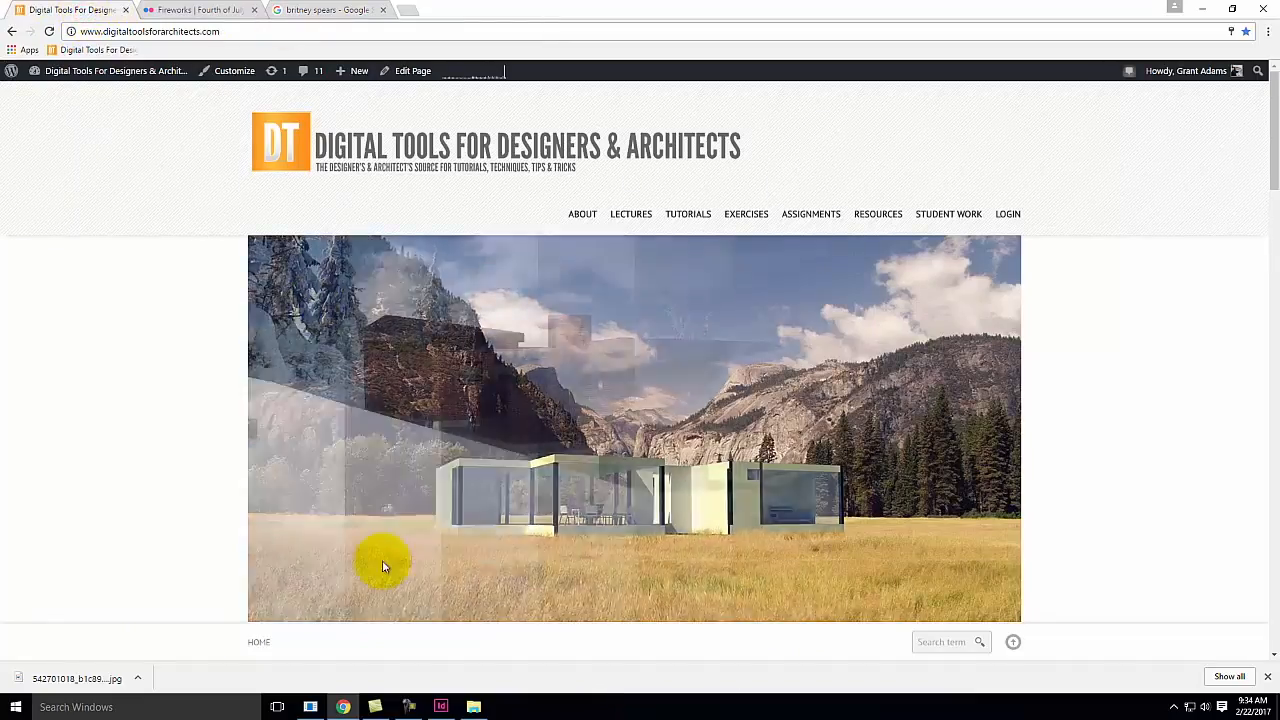
Switch to InDesign, replace "Bri" in the text frame with the copied name, and capitalise it as "Britney Spears".
left_click(441, 706)
left_click_drag(180, 189, 86, 163)
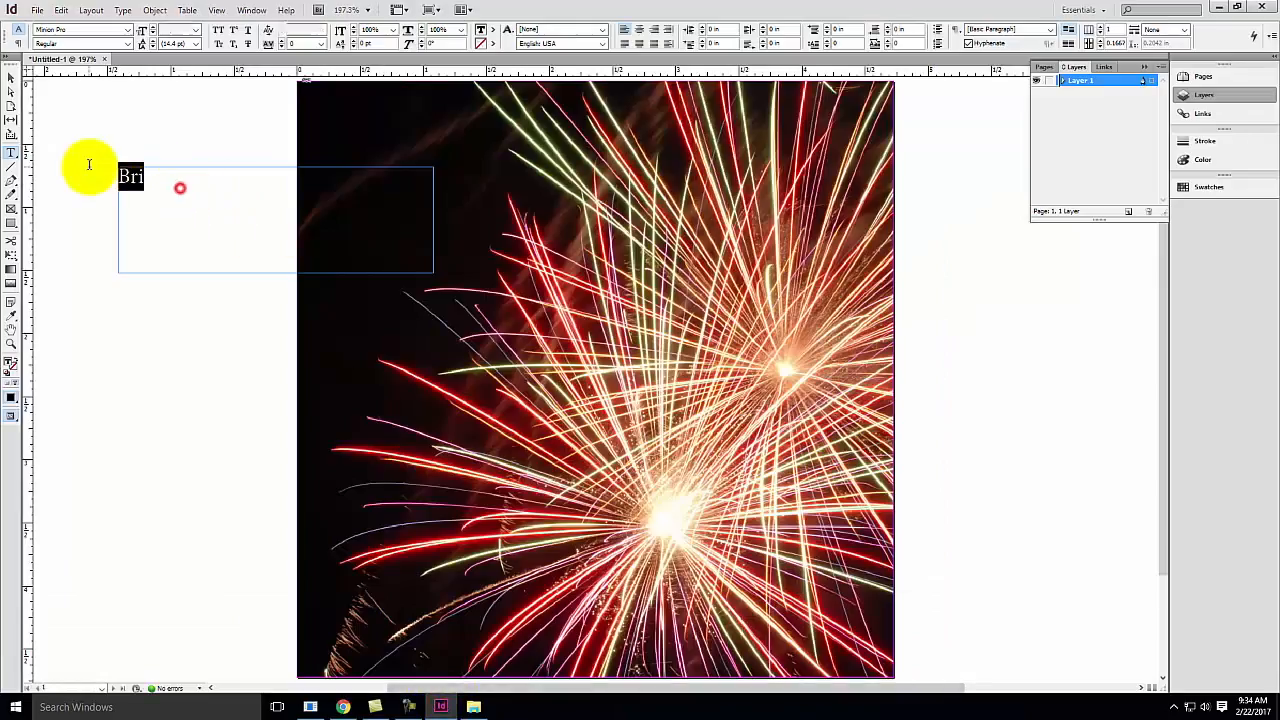
right_click(139, 181)
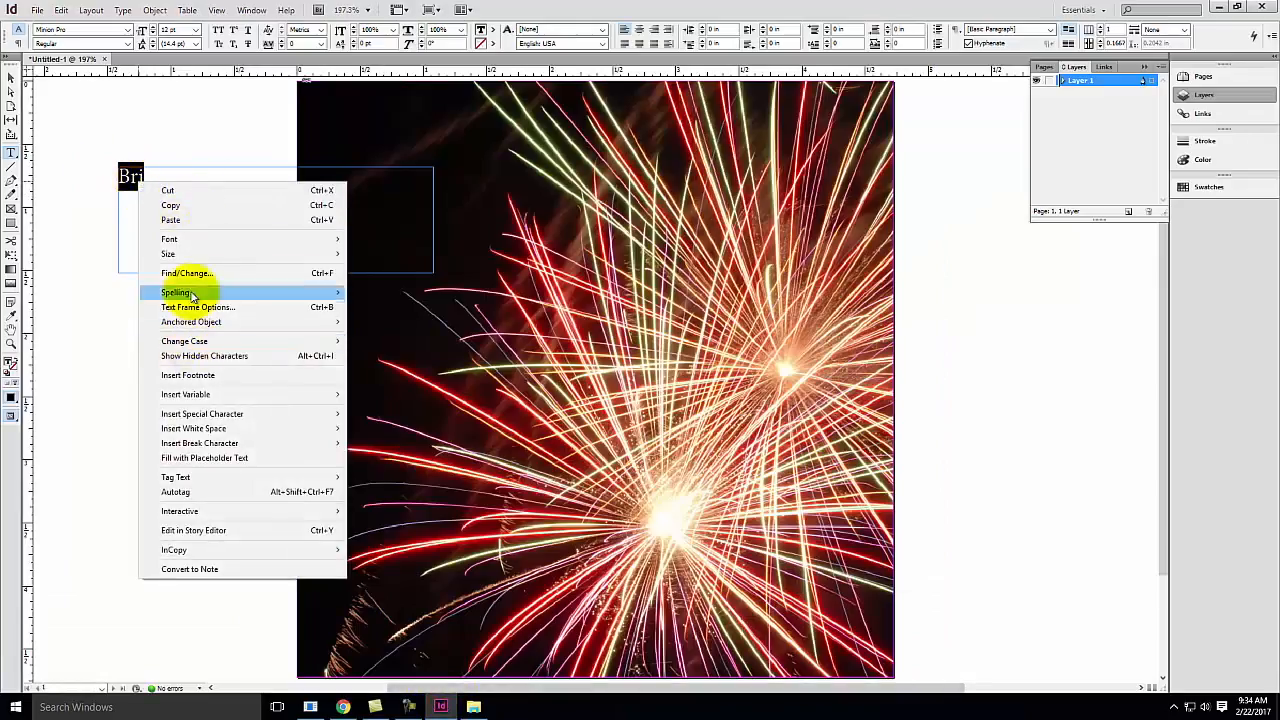
left_click(191, 219)
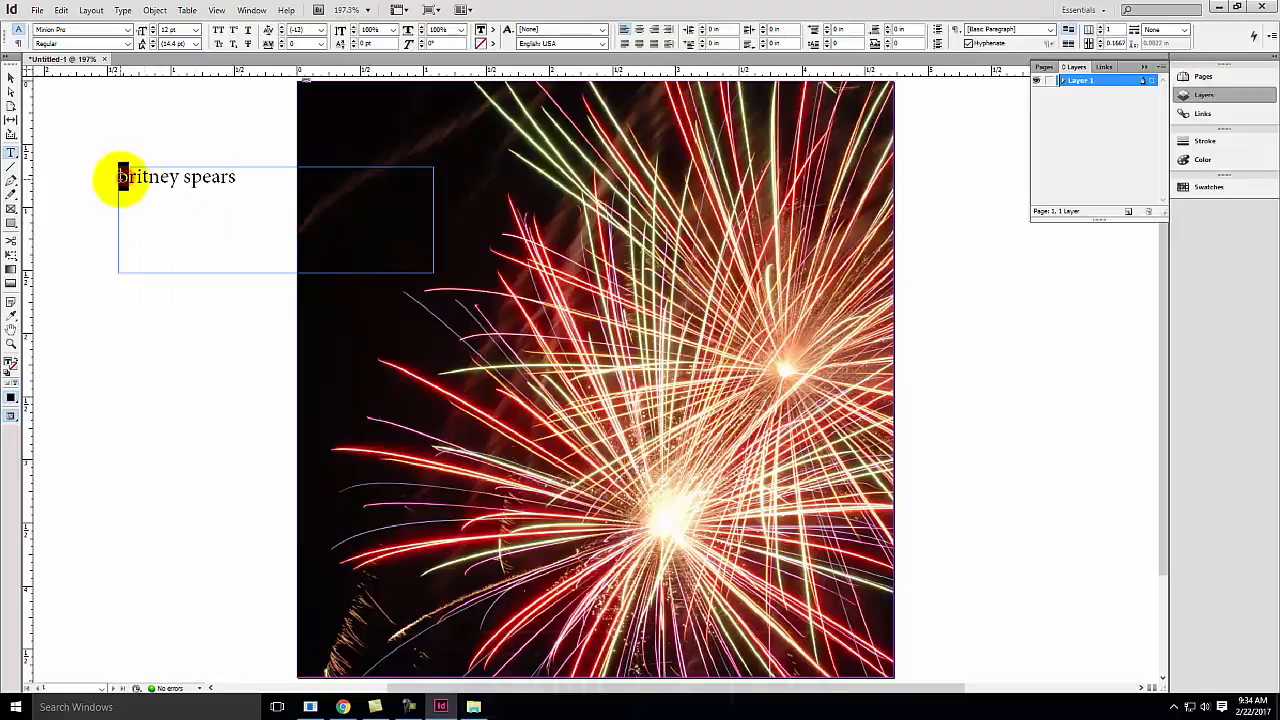
type("B")
type("S")
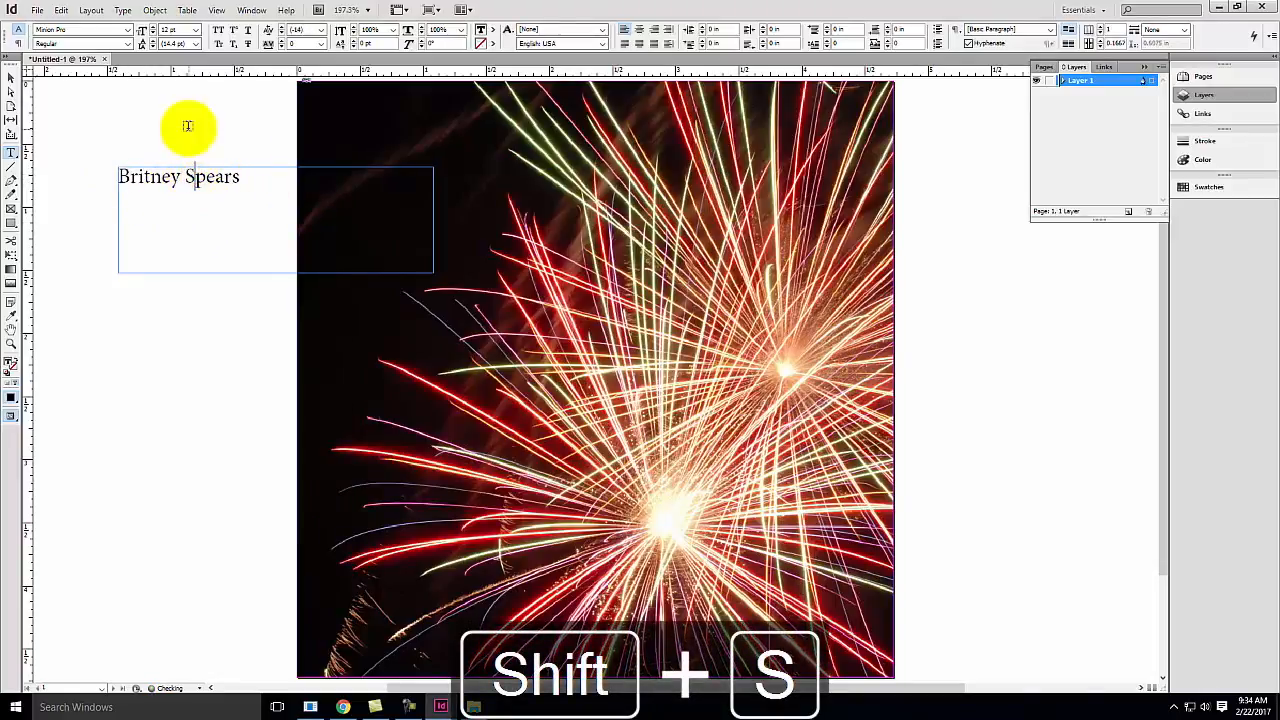
Set the whole name "Britney Spears" in the Blackoak Std font.
left_click_drag(271, 176, 106, 176)
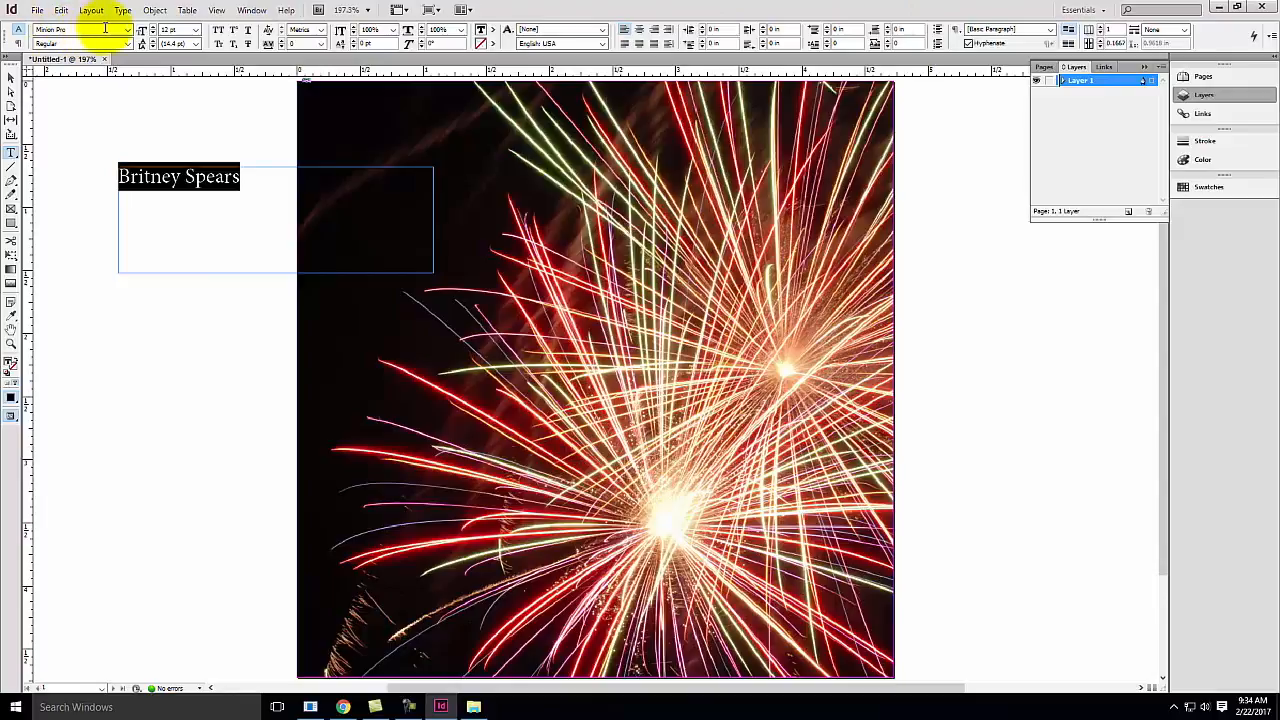
left_click(128, 32)
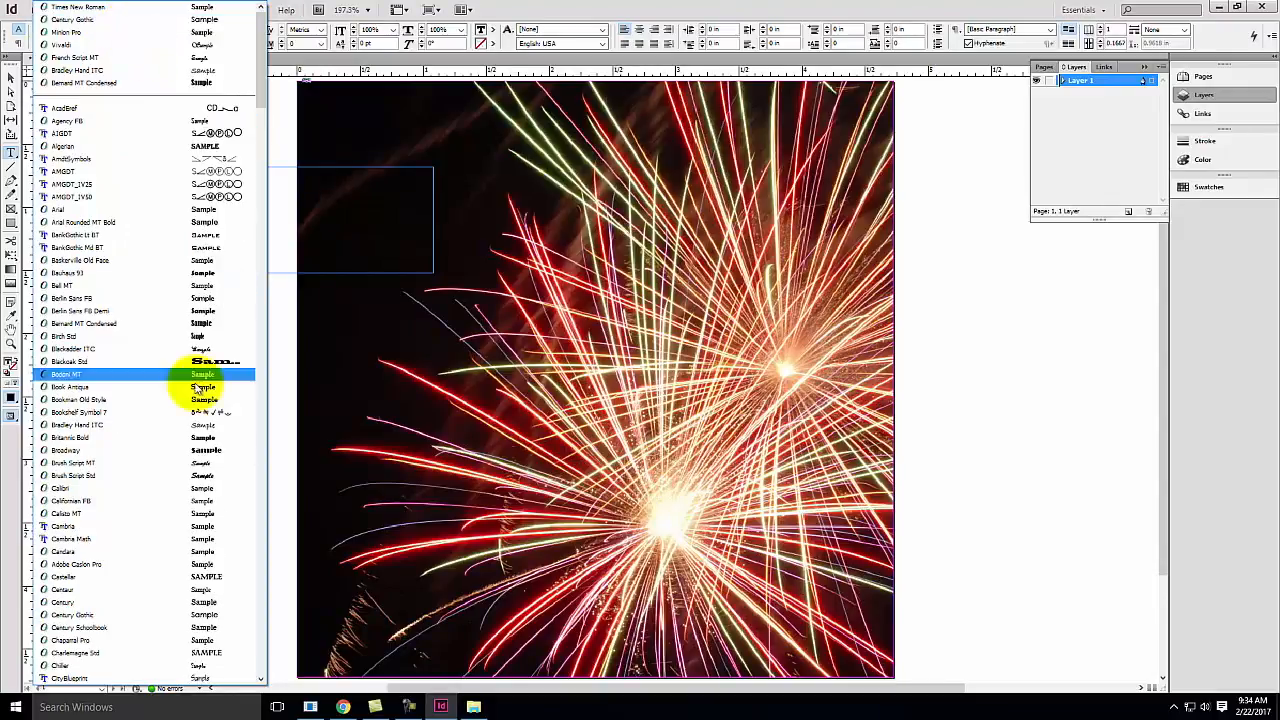
left_click(201, 364)
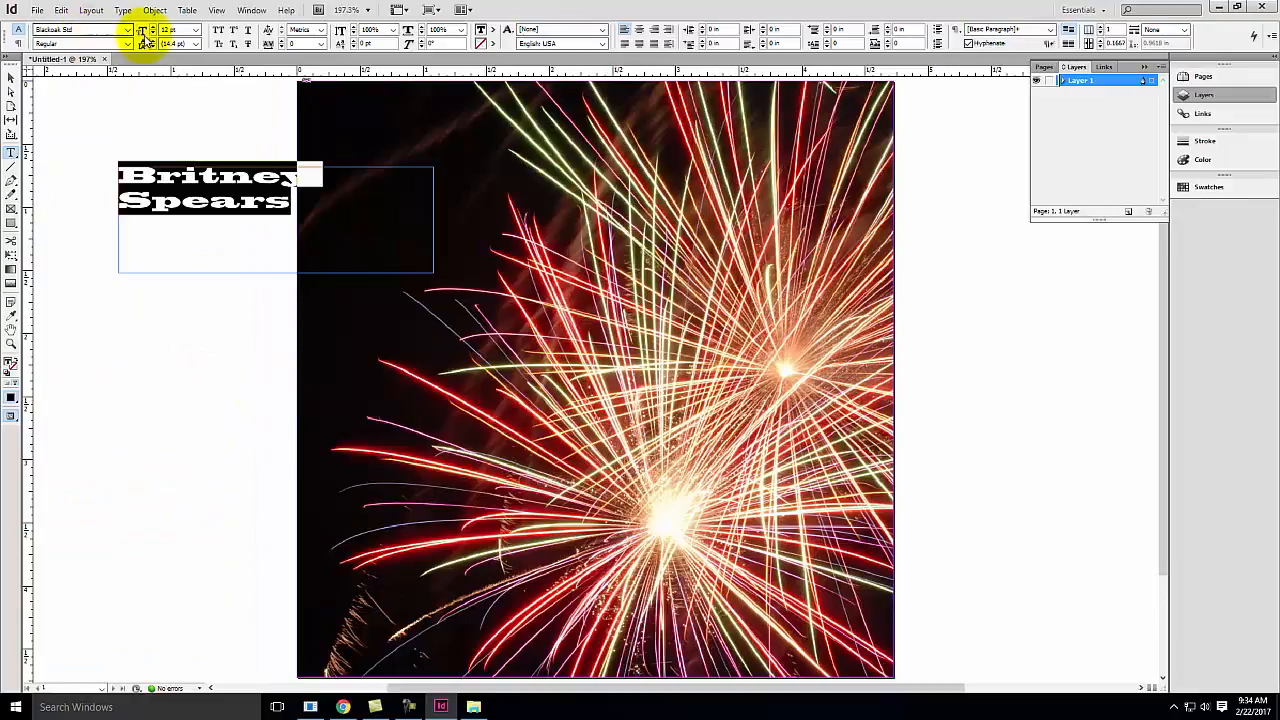
Change the font of the selected name to Century Gothic.
left_click(128, 30)
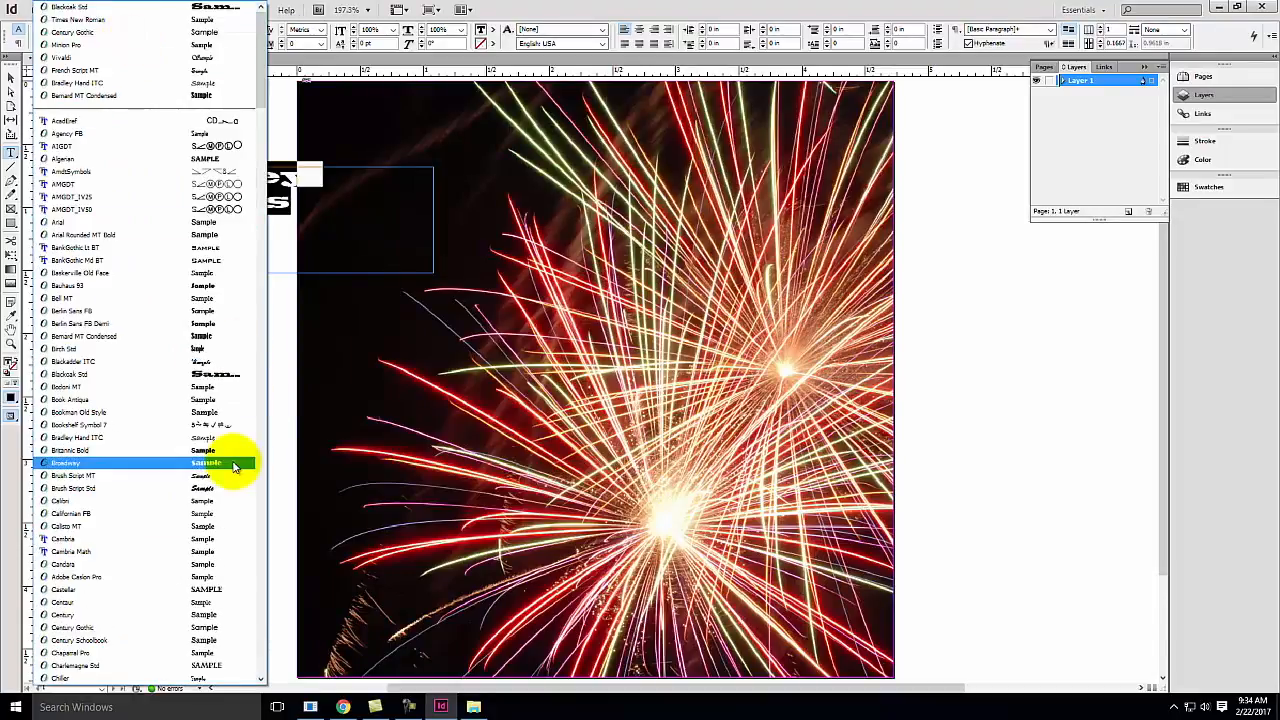
scroll(233, 466, "down", 5)
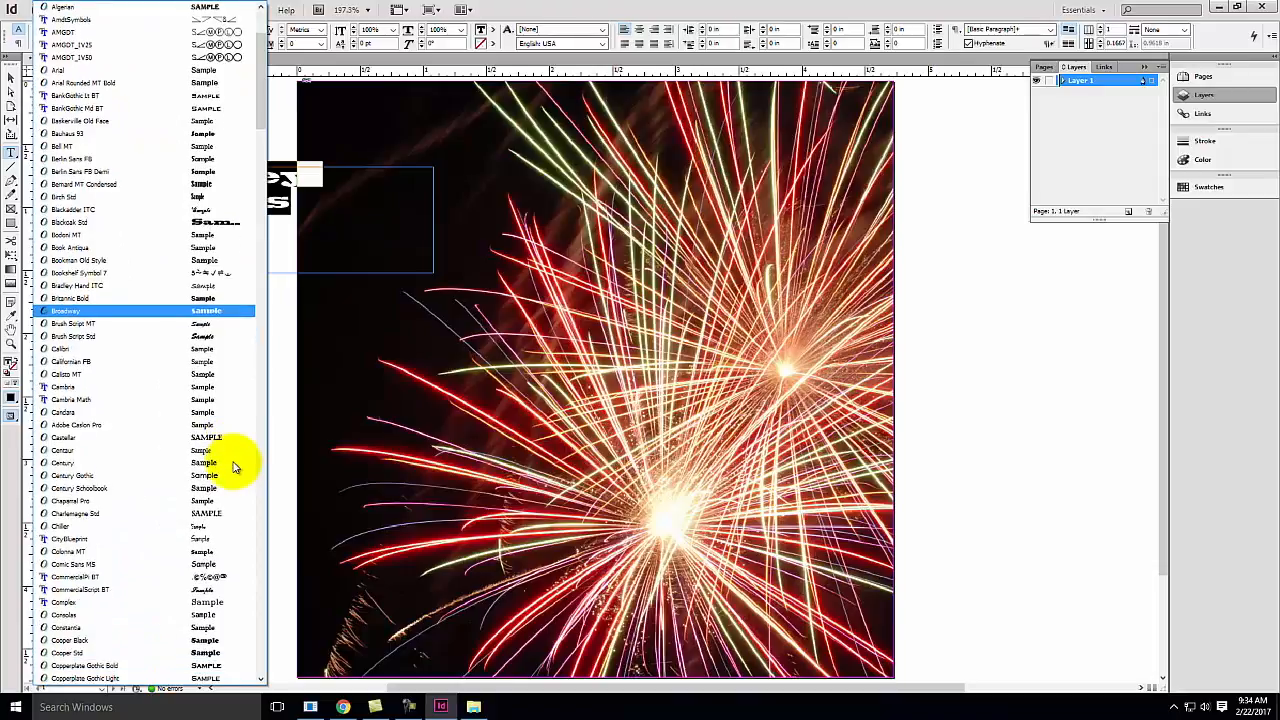
scroll(233, 466, "down", 4)
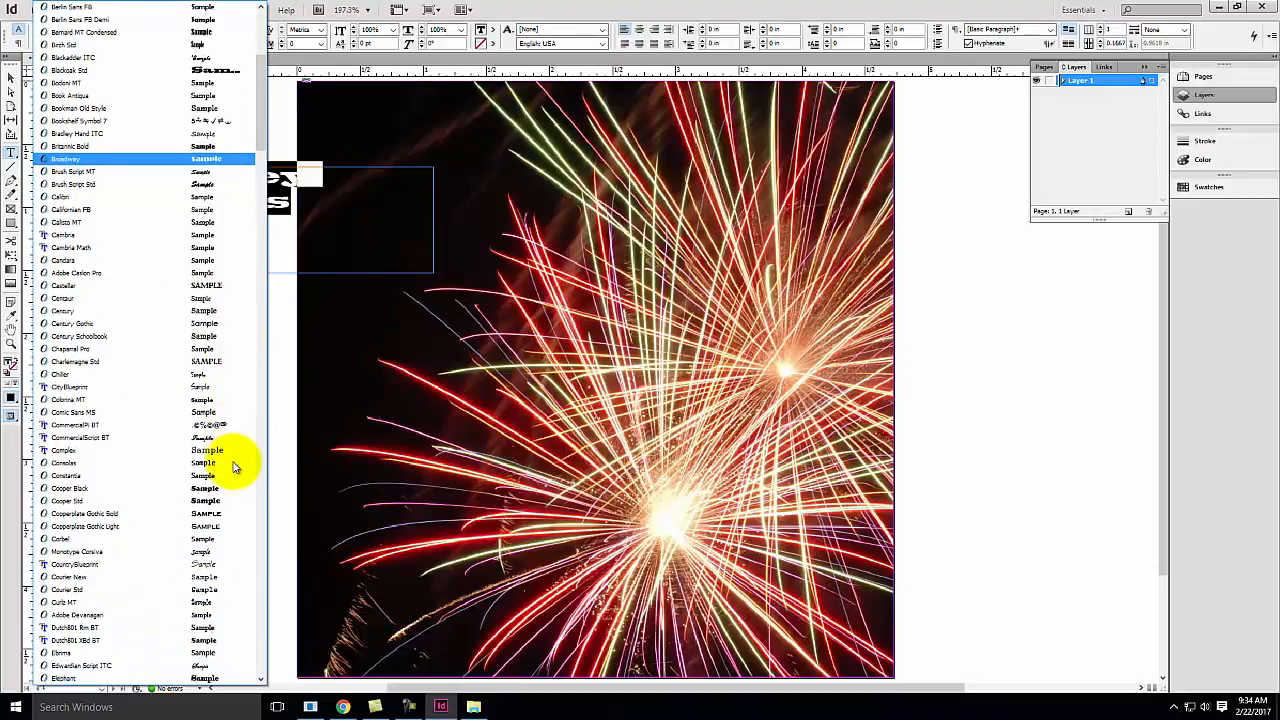
left_click(208, 328)
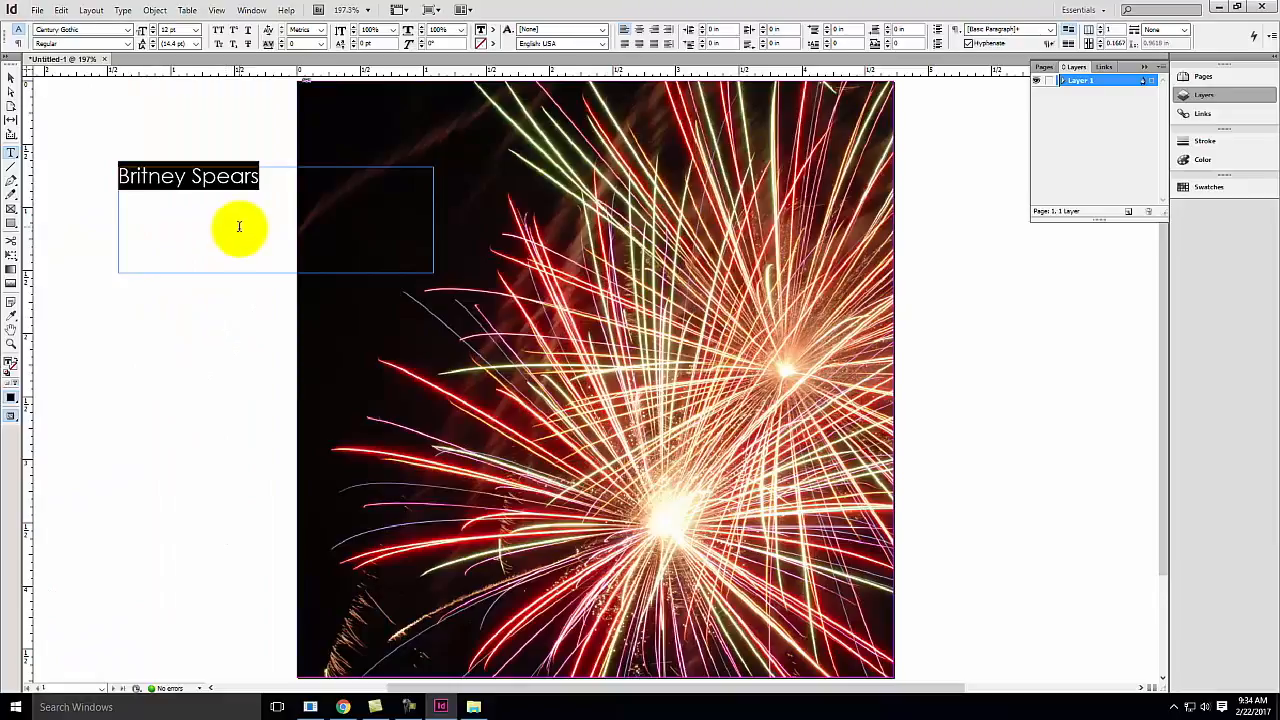
Set the name's font size to 72 pt and enlarge its text frame to the page's right edge.
left_click(197, 30)
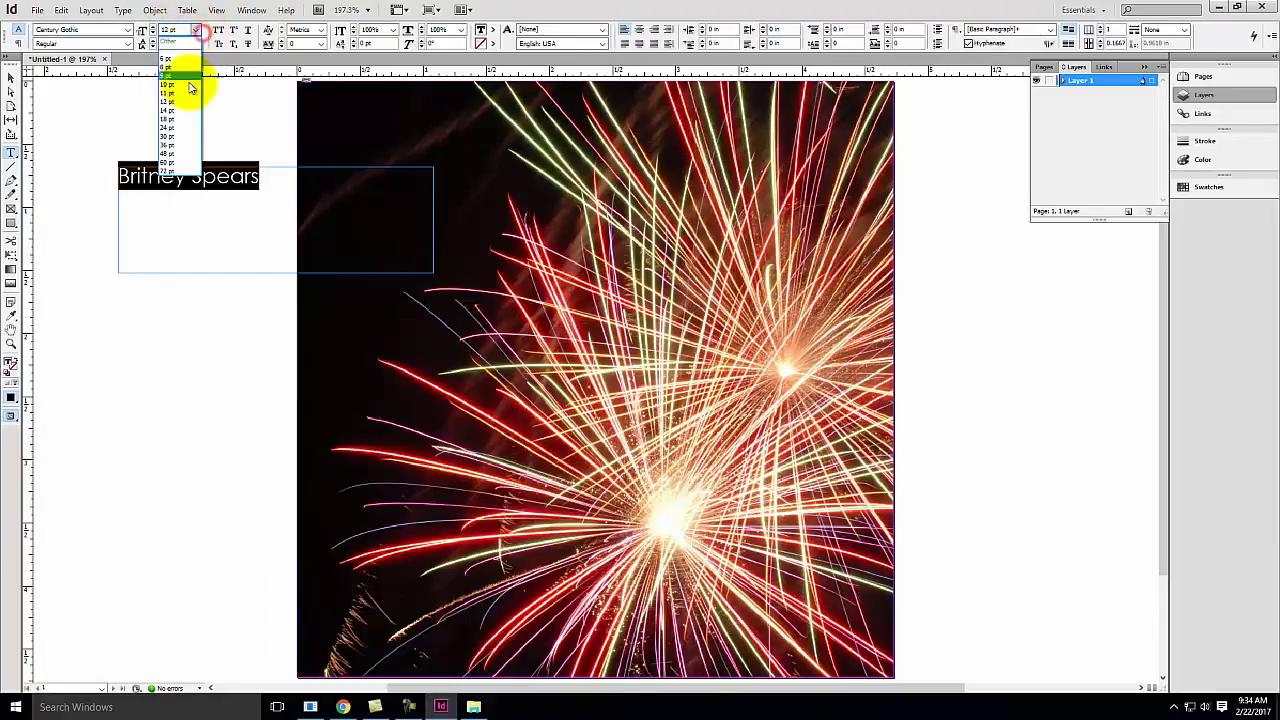
left_click(182, 170)
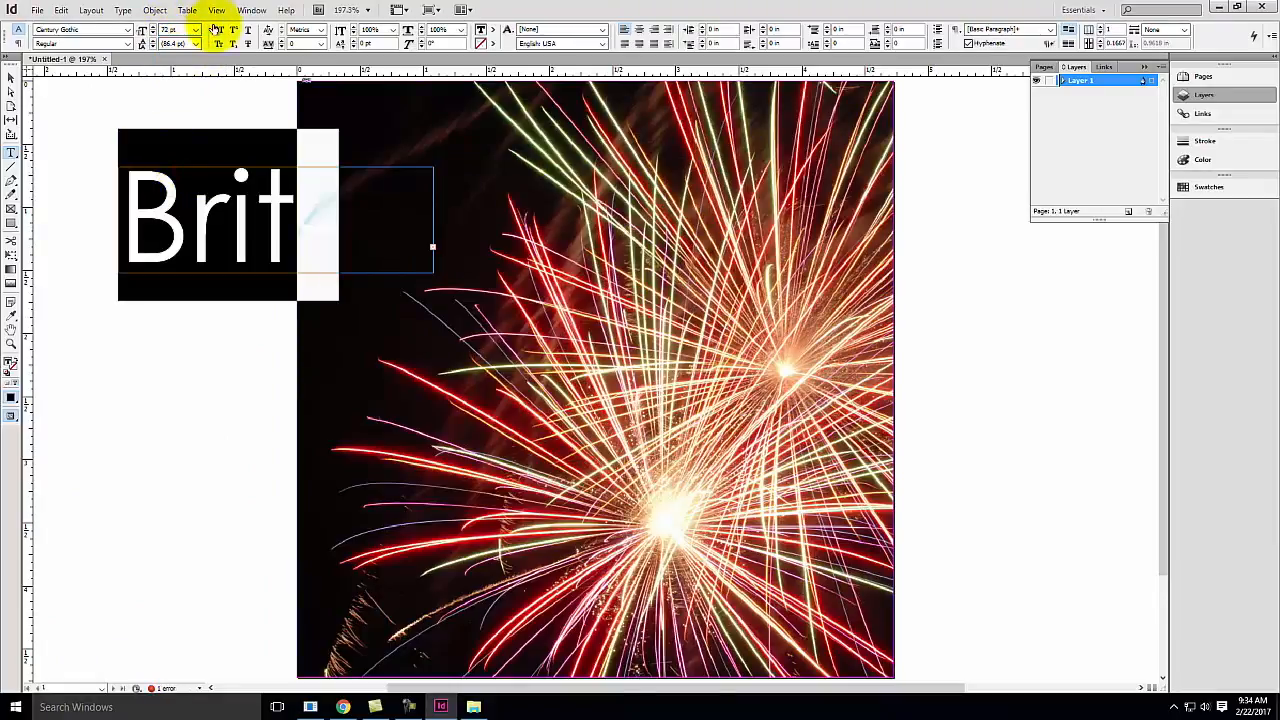
left_click(10, 78)
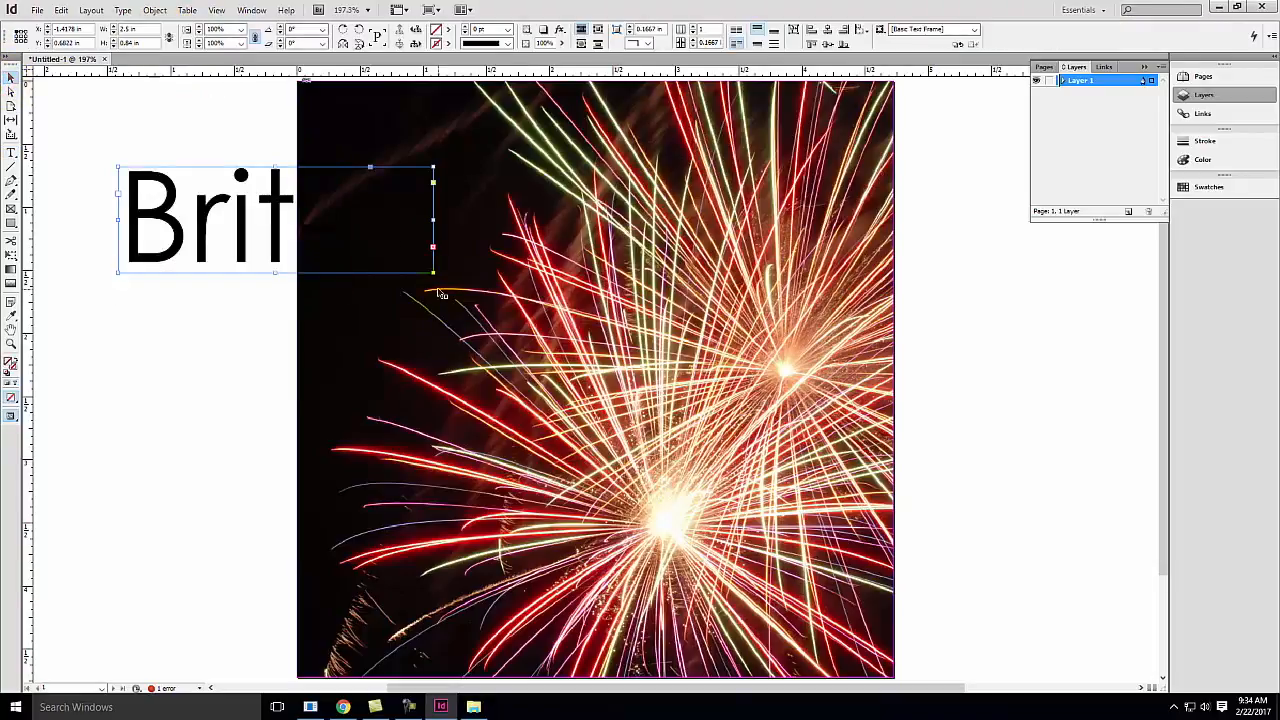
left_click_drag(433, 273, 885, 300)
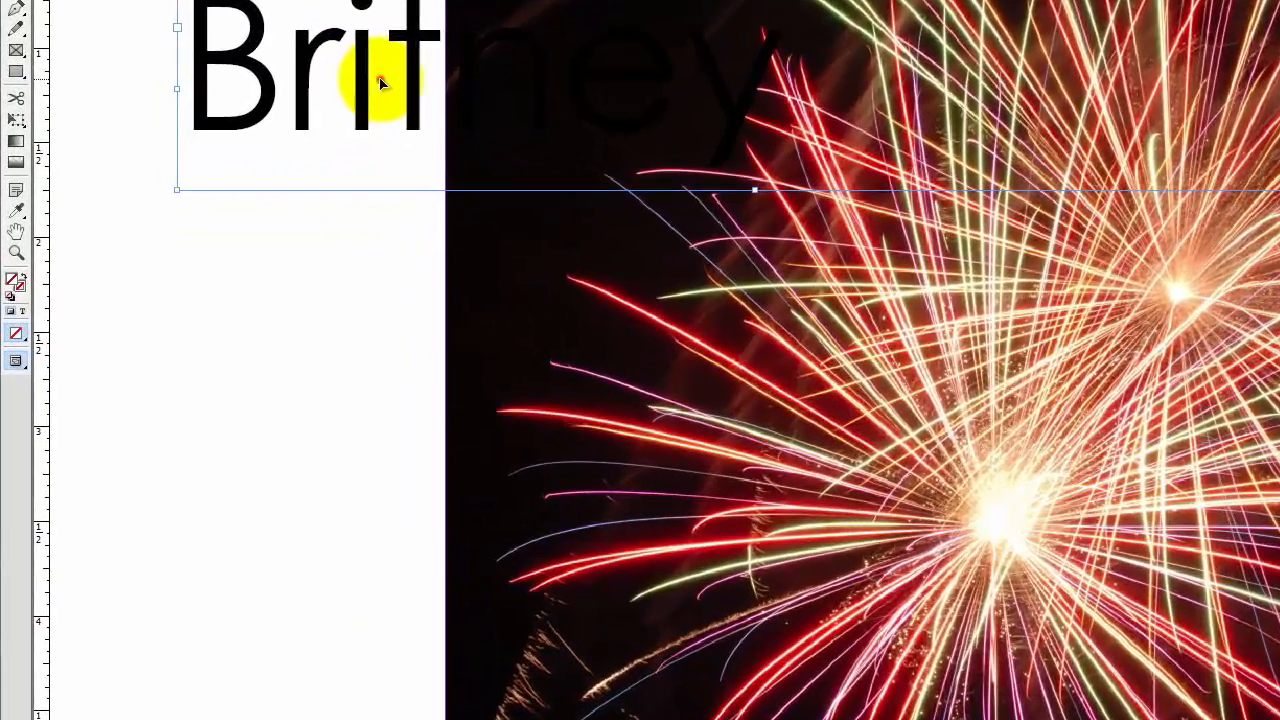
Select all text in the frame and set its fill colour to white (RGB 255, 255, 255).
double_click(256, 229)
left_click_drag(302, 225, 286, 223)
left_click_drag(428, 72, 200, 45)
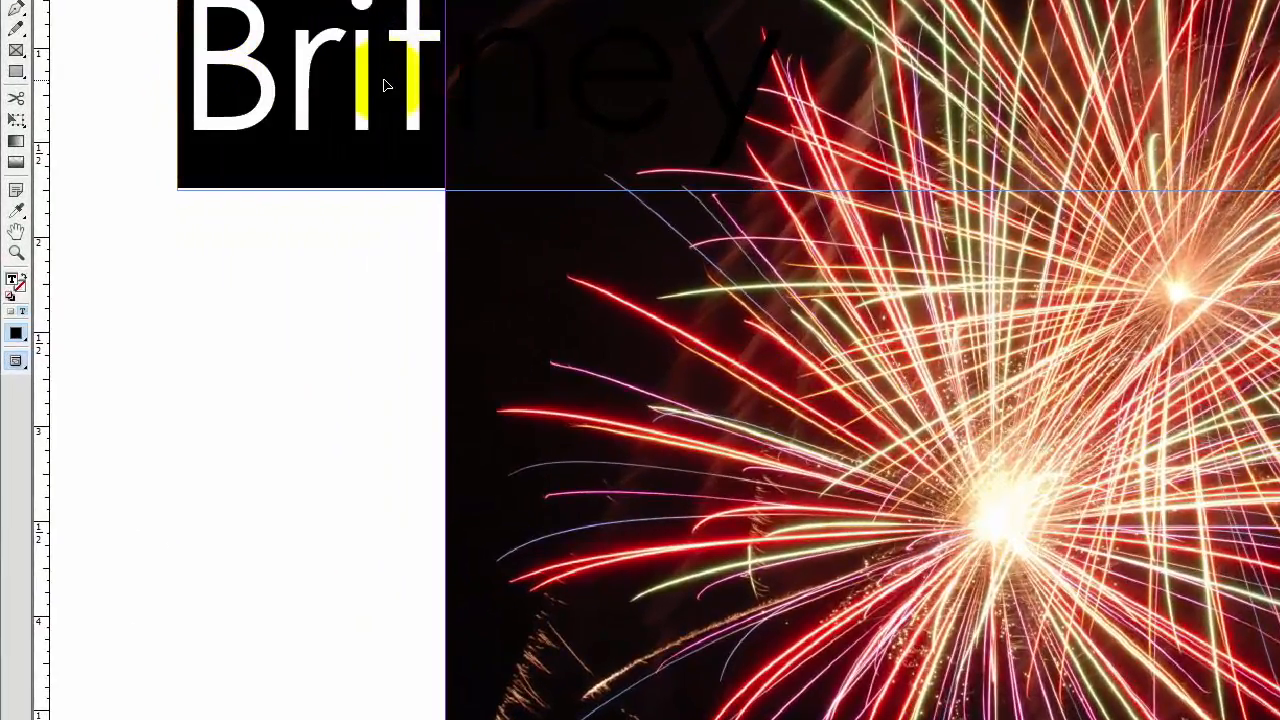
key("ctrl+a")
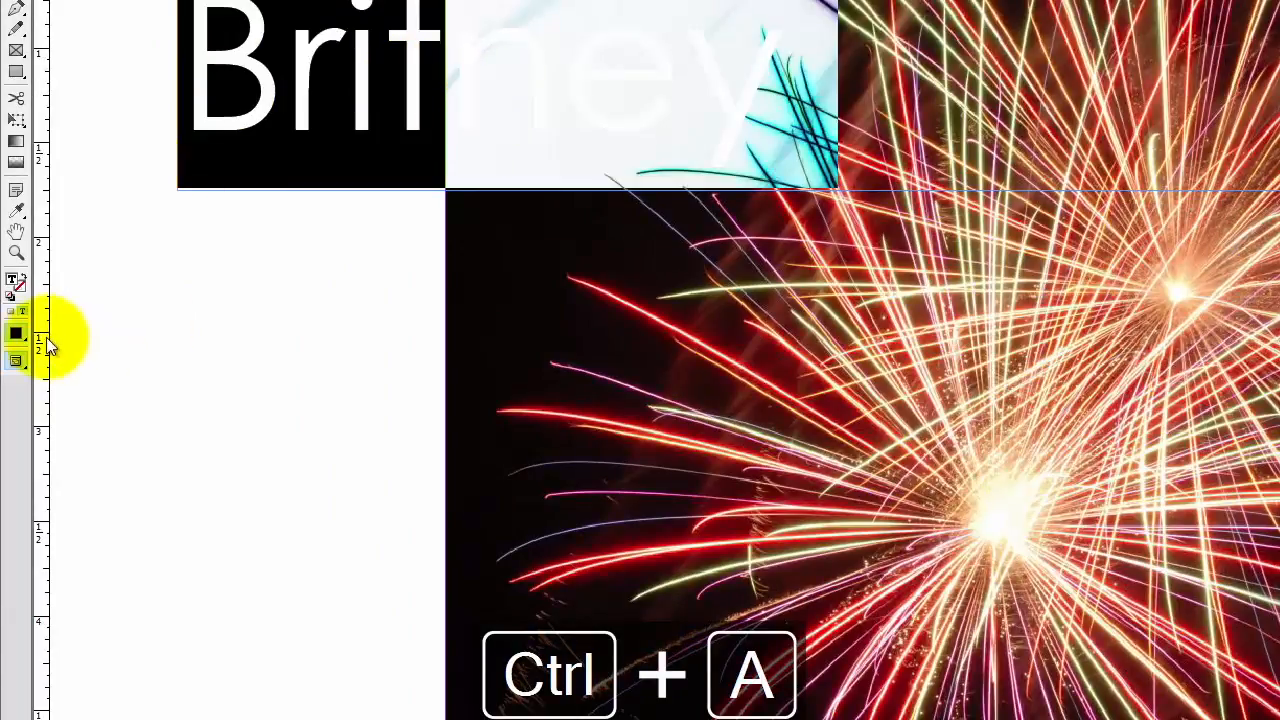
double_click(13, 287)
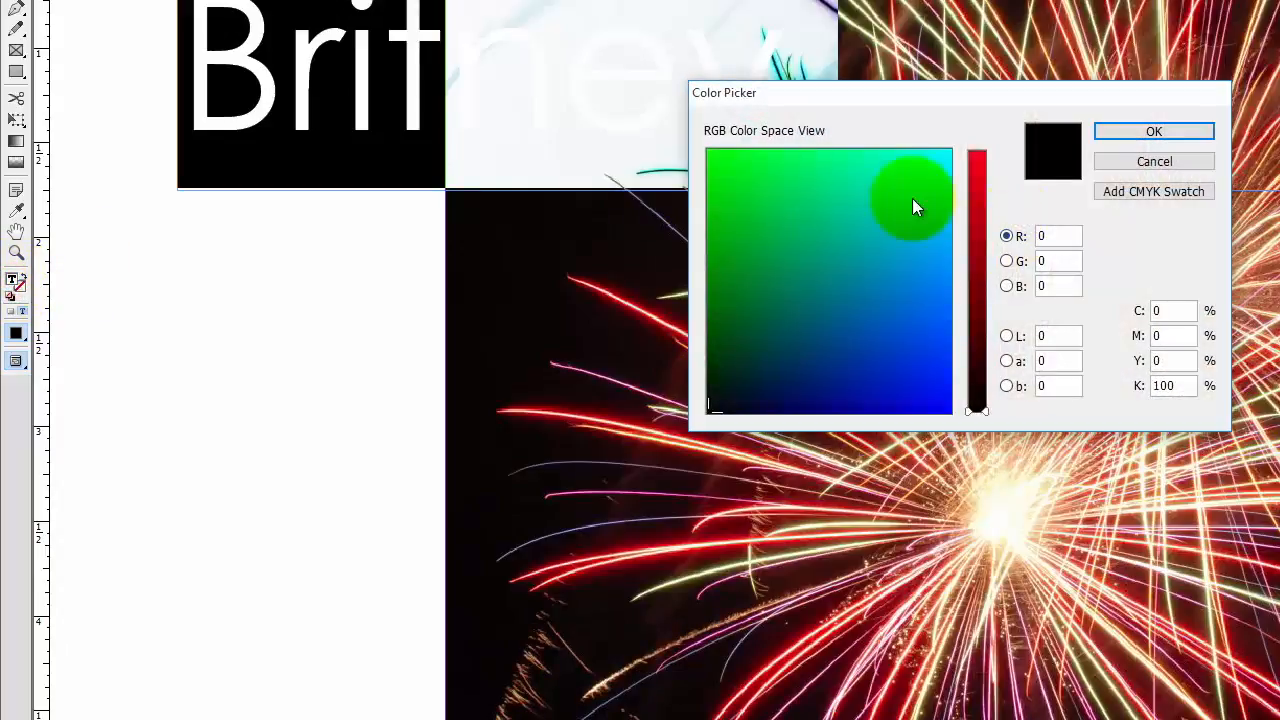
left_click_drag(912, 198, 980, 114)
left_click_drag(977, 170, 983, 122)
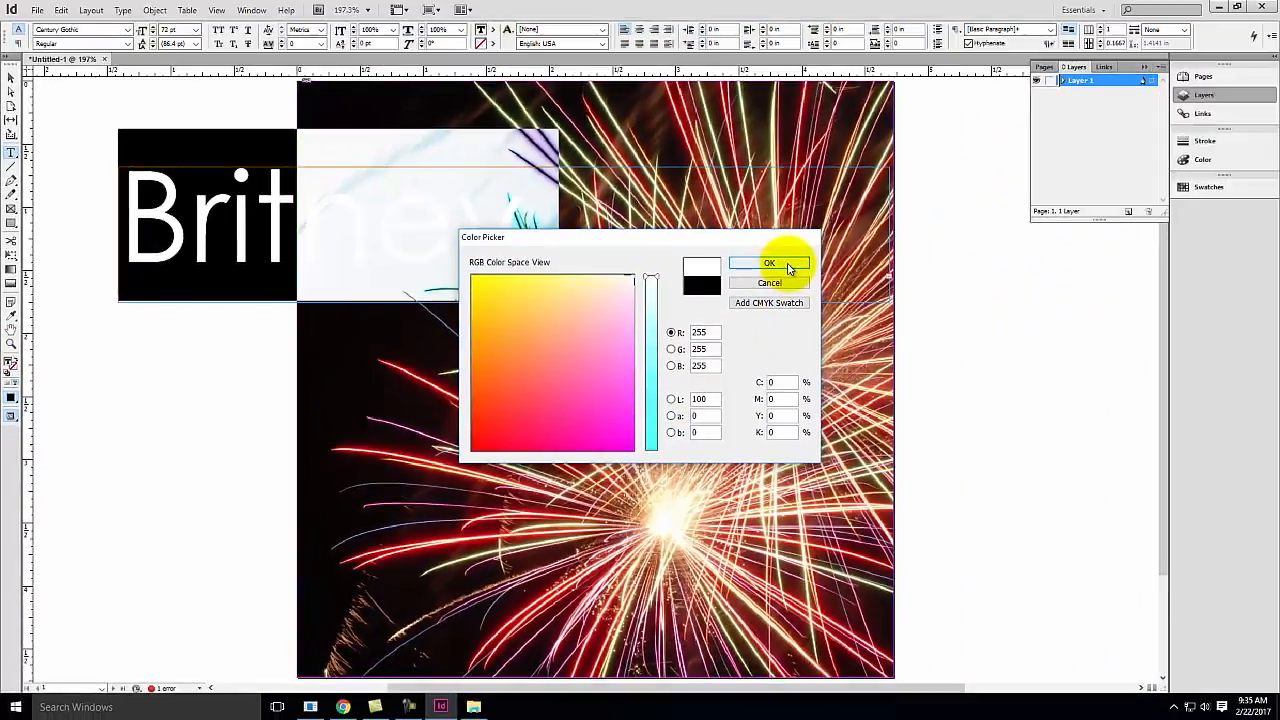
left_click(940, 210)
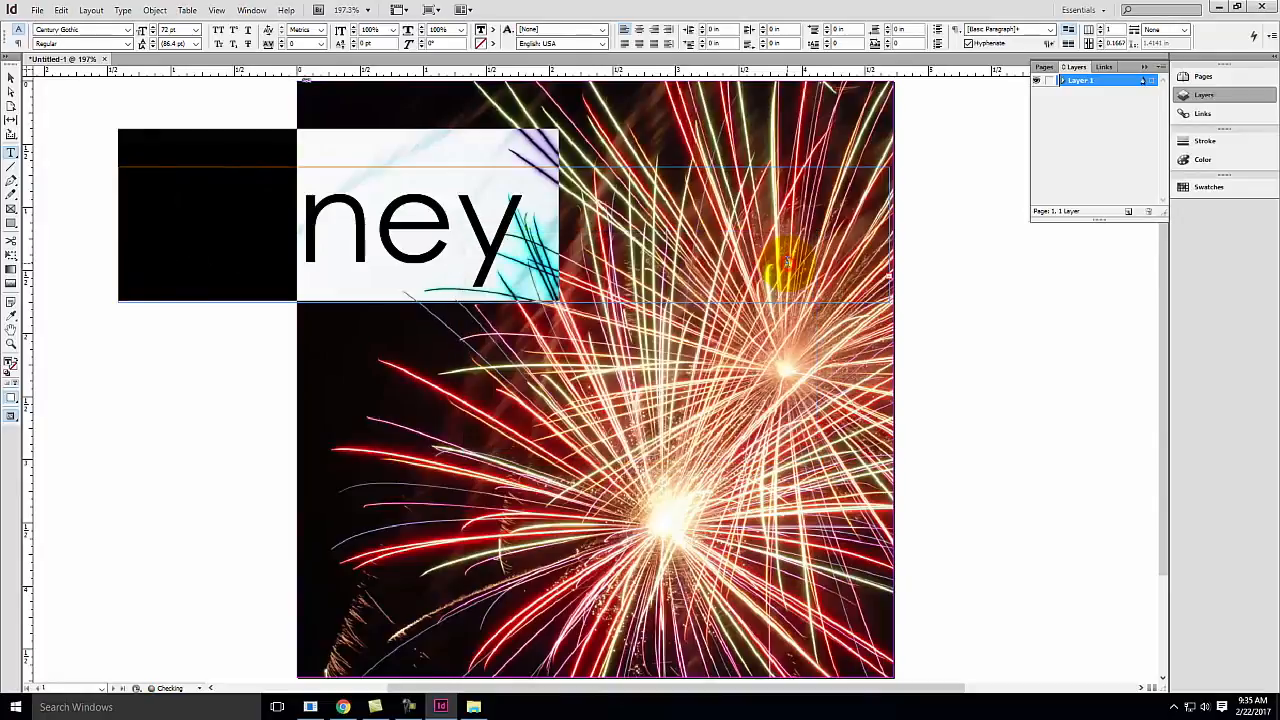
Move the text frame to the page's top-left margin corner, extend it downwards to fit both words, and narrow it to the right margin.
left_click(9, 79)
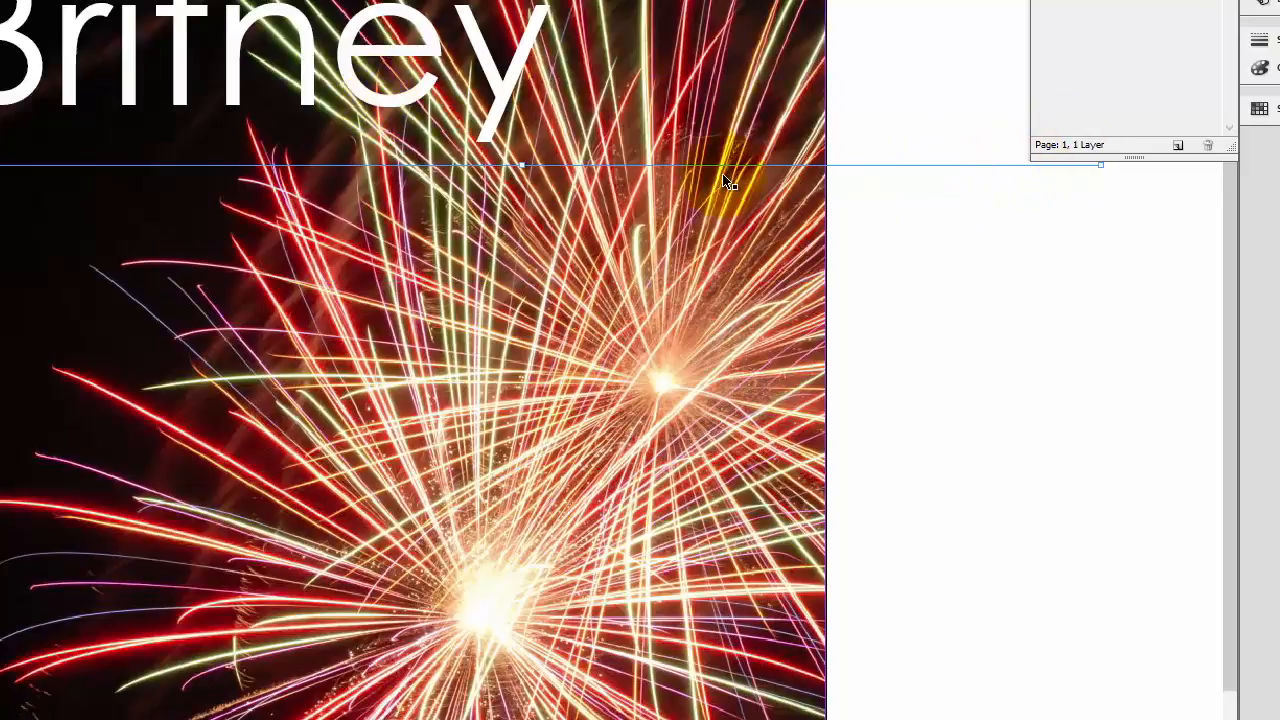
left_click_drag(527, 172, 522, 558)
left_click_drag(1100, 260, 812, 250)
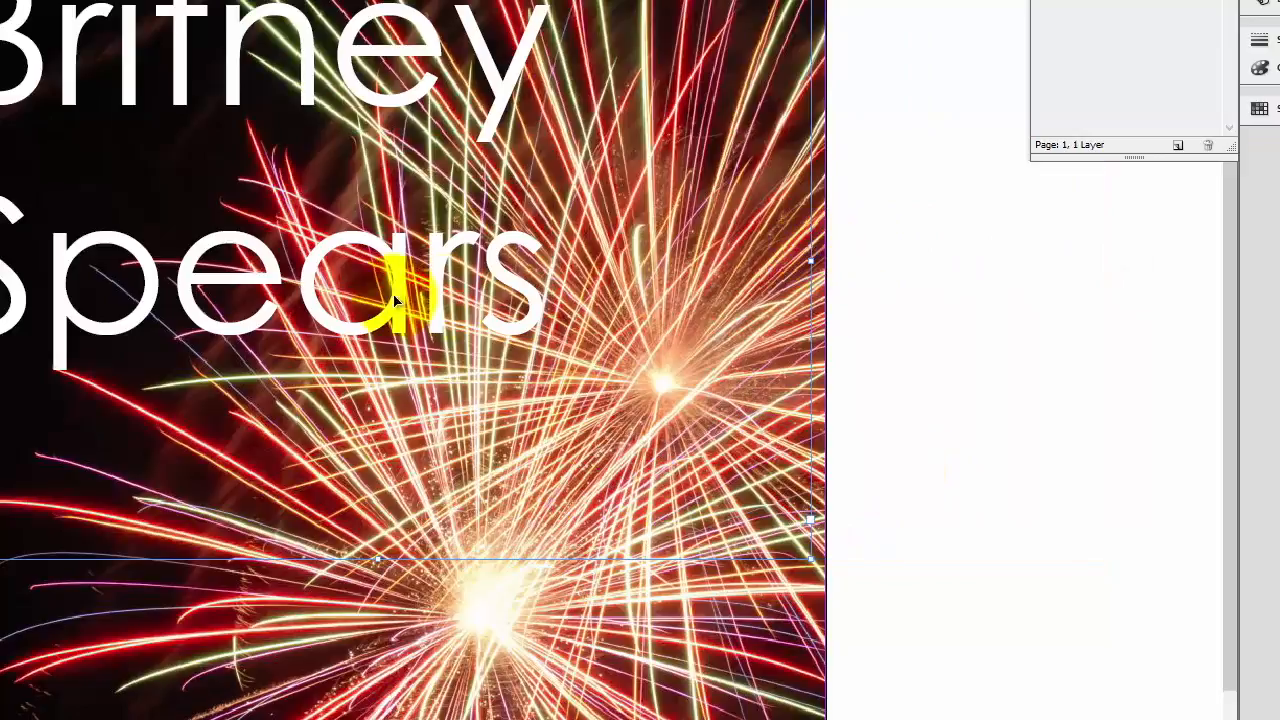
Set all text in the frame to 48 pt and break the line so "Spears" sits below "Britney".
key("ctrl+a")
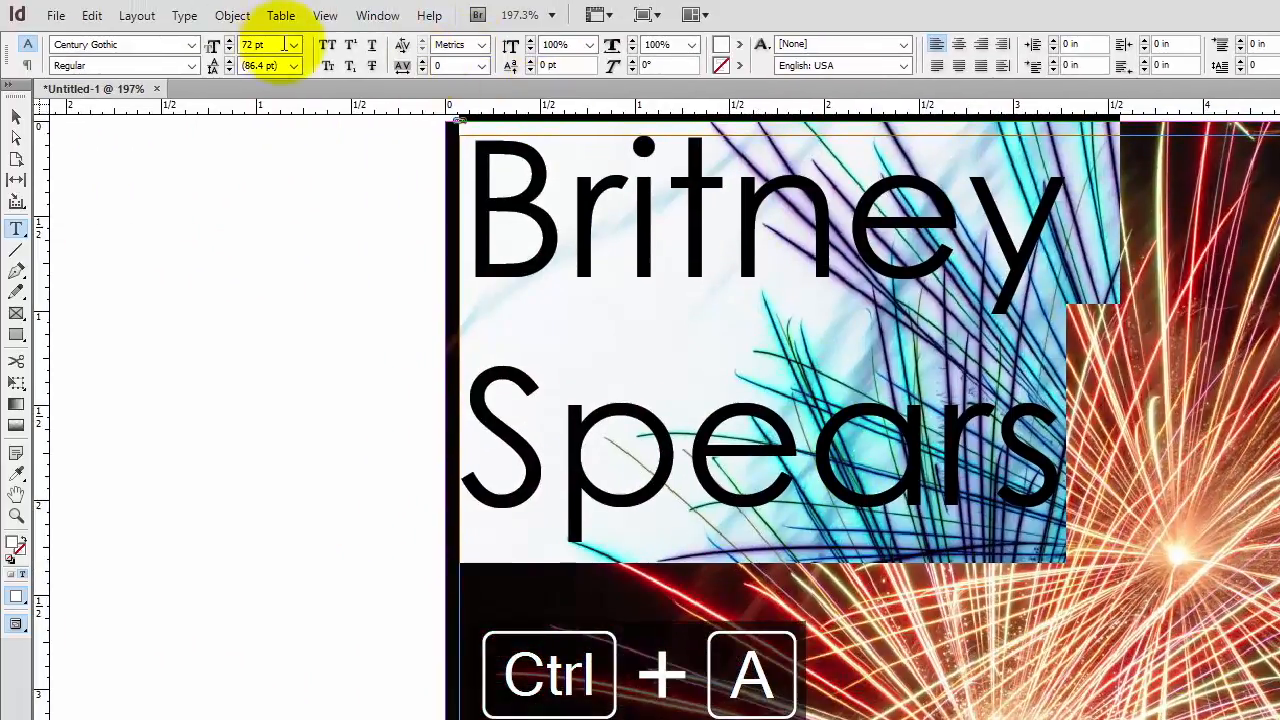
left_click(294, 44)
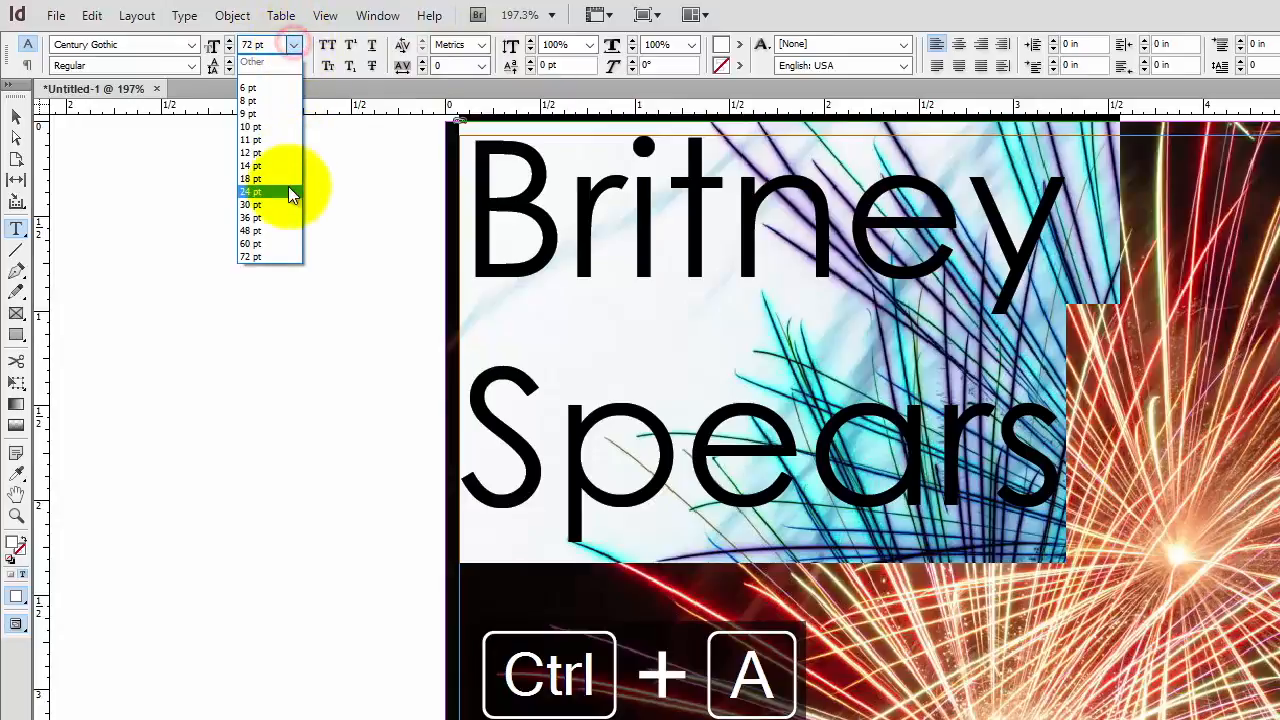
left_click(281, 224)
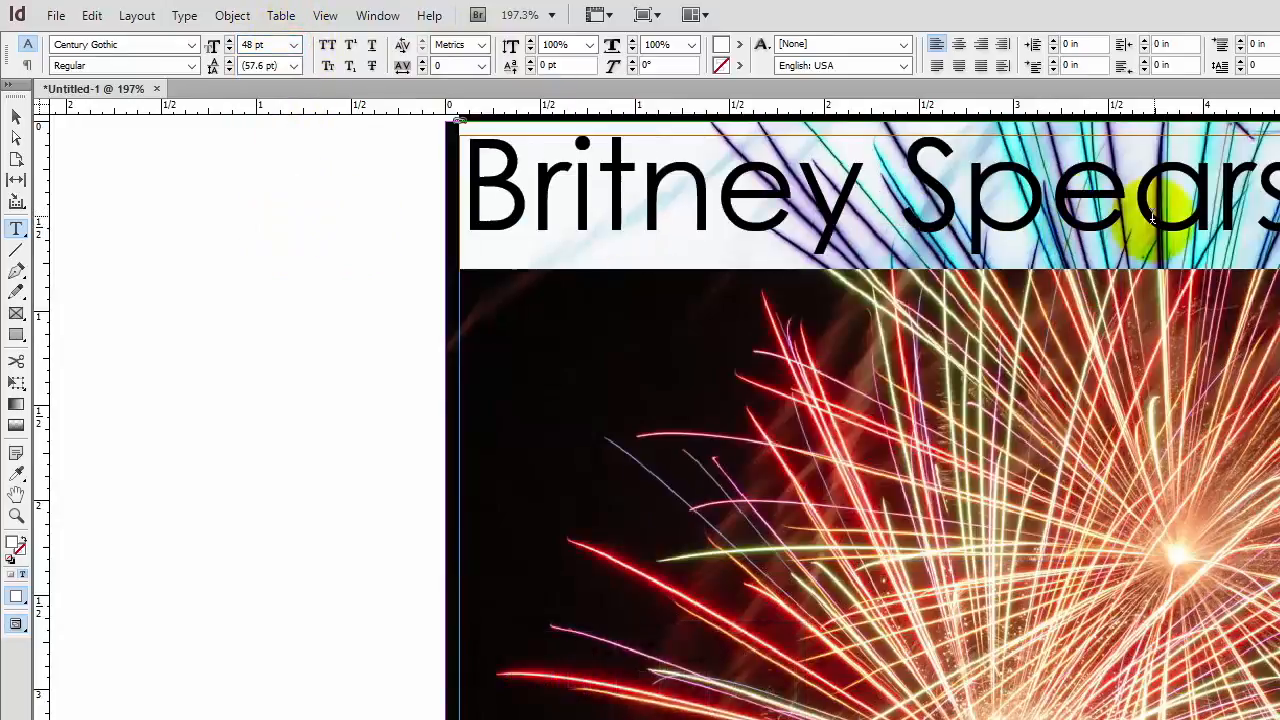
left_click(900, 188)
key("Return")
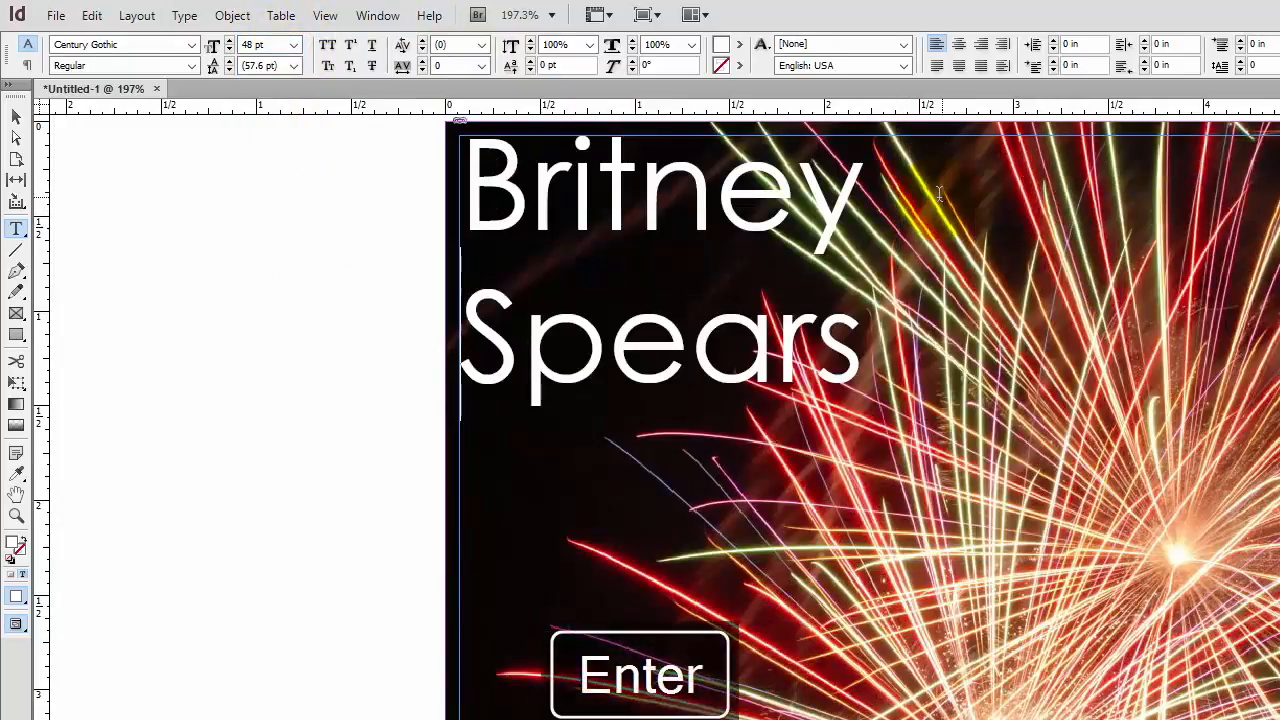
Set all the "Britney Spears" title text to 36 pt and deselect the text frame.
key("ctrl+a")
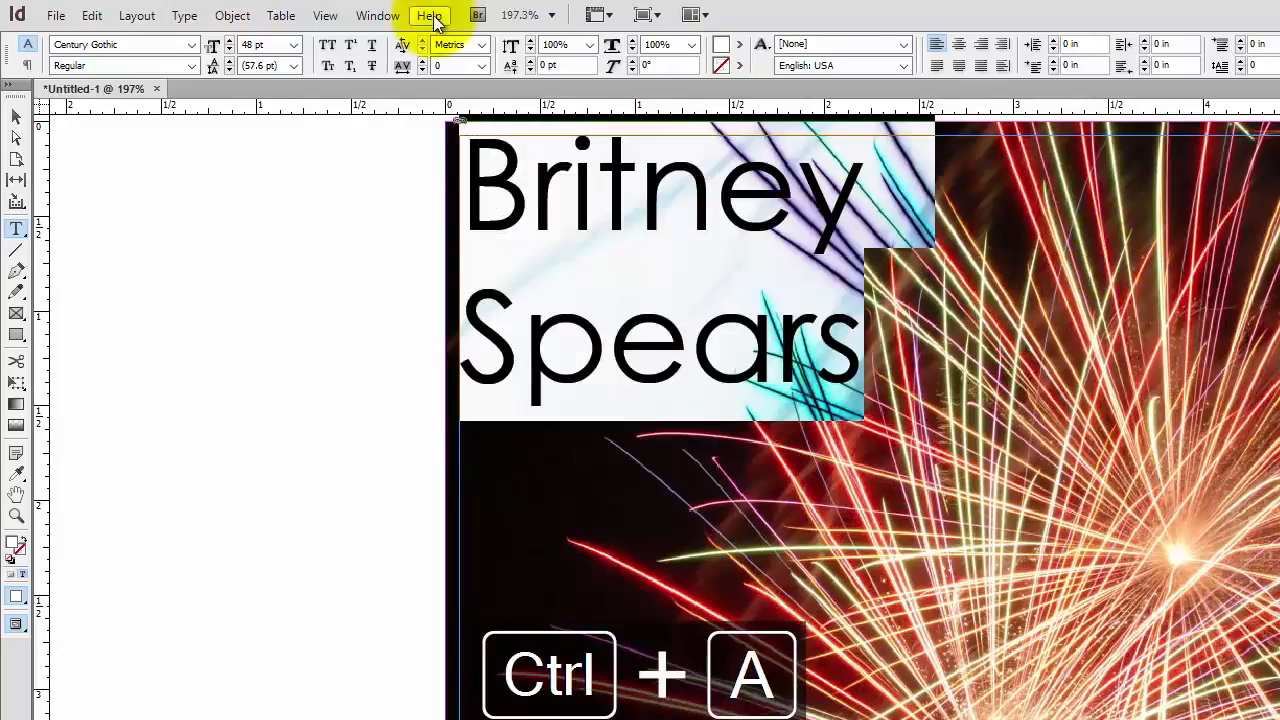
left_click(295, 45)
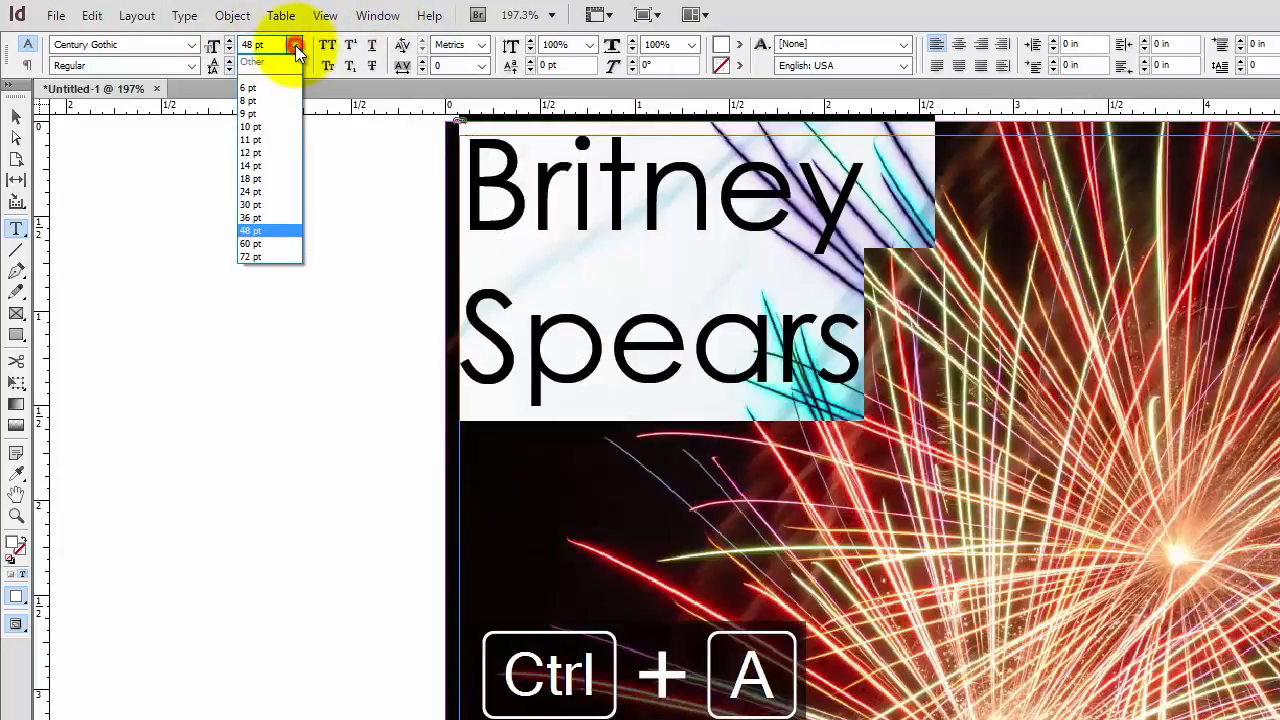
left_click(276, 217)
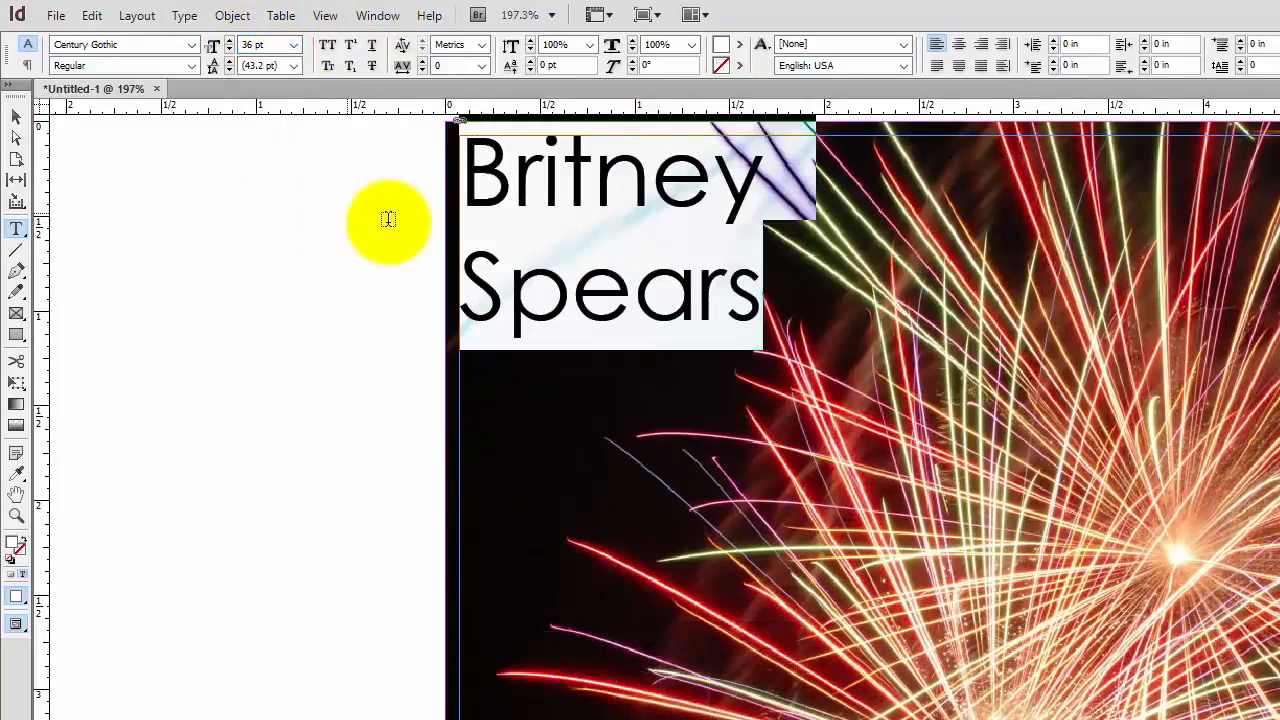
left_click(15, 117)
left_click(242, 291)
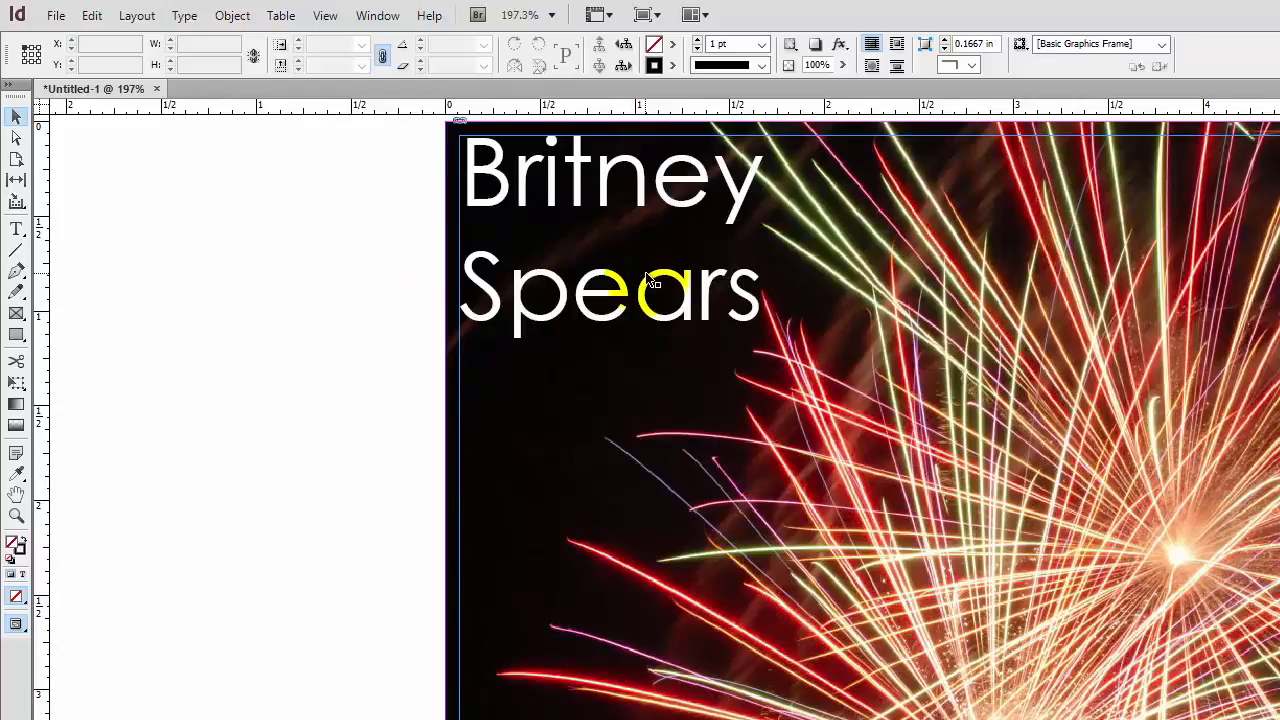
left_click(365, 334)
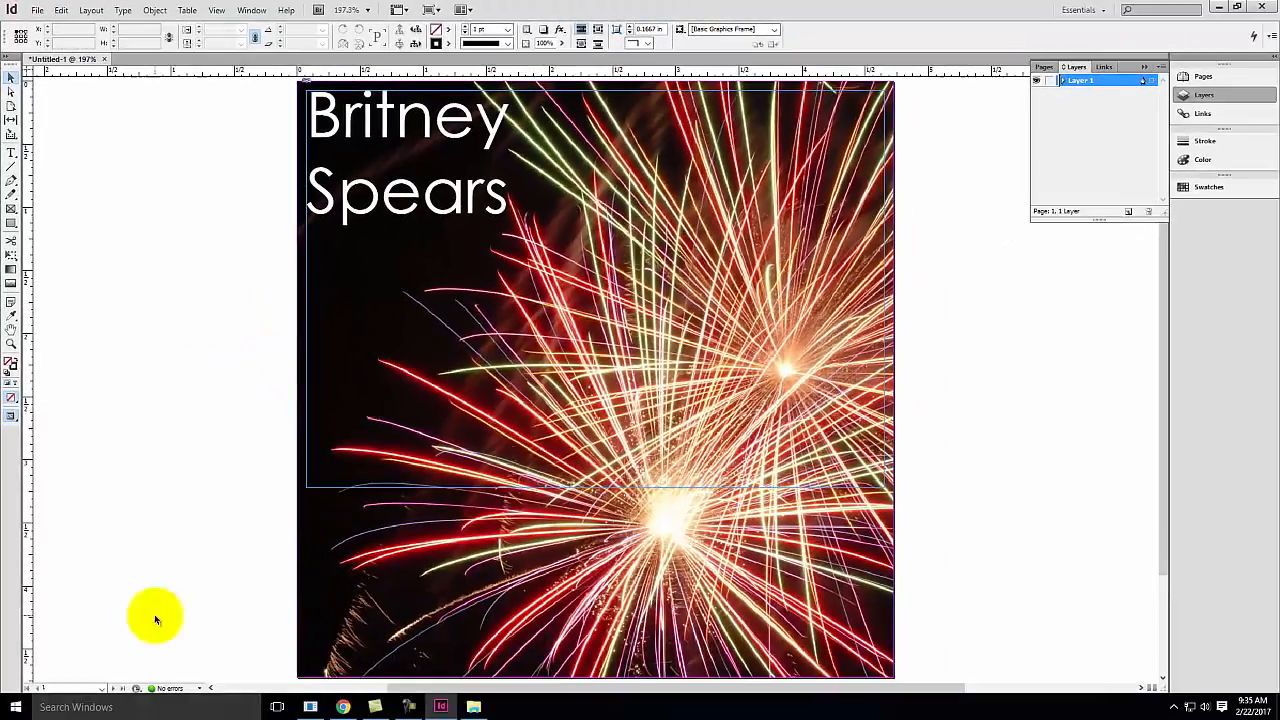
Switch to the Chrome browser and open images.google.com in a new tab.
left_click(343, 707)
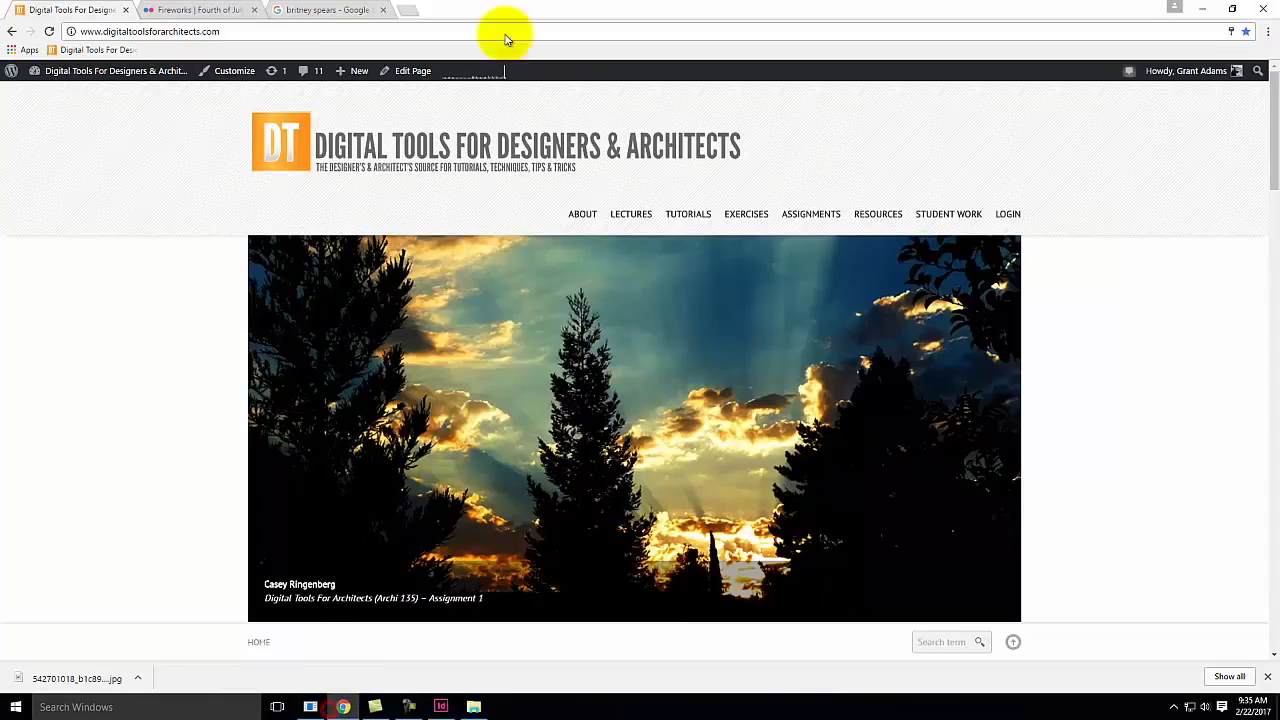
left_click(418, 10)
type("imn")
key("BackSpace")
type("a")
key("BackSpace")
key("BackSpace")
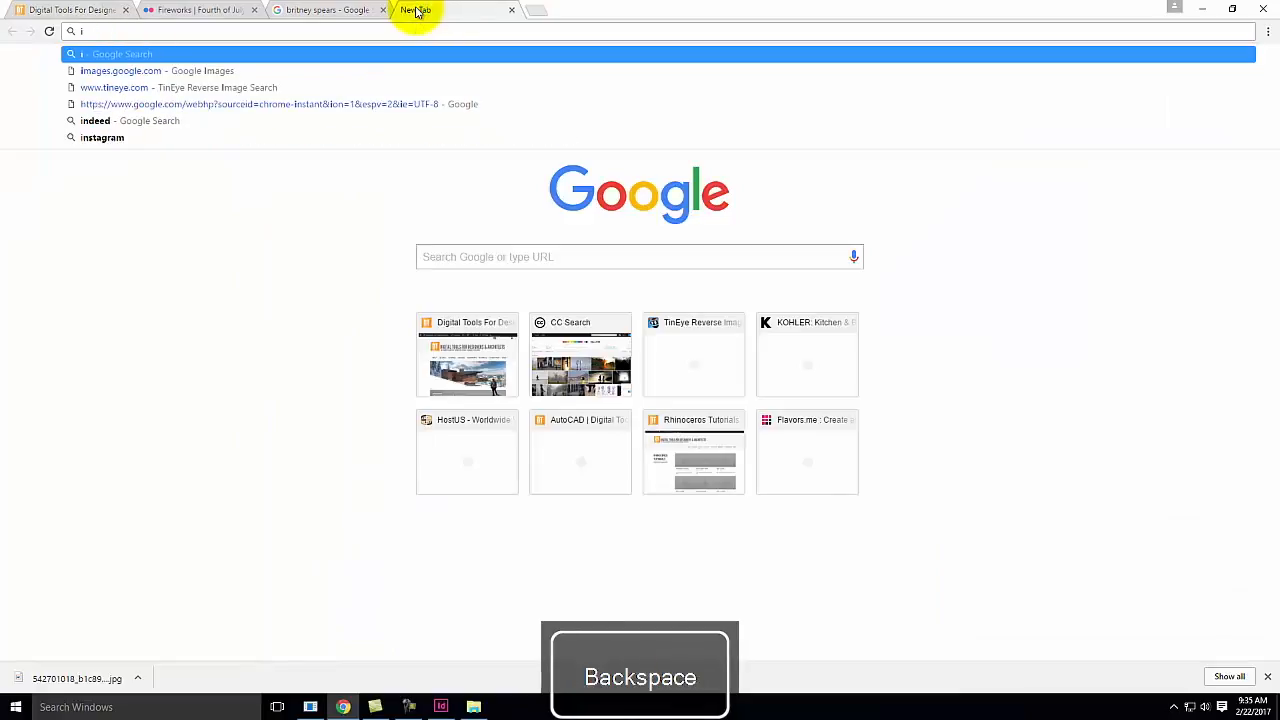
type("mages.google.com")
key("Return")
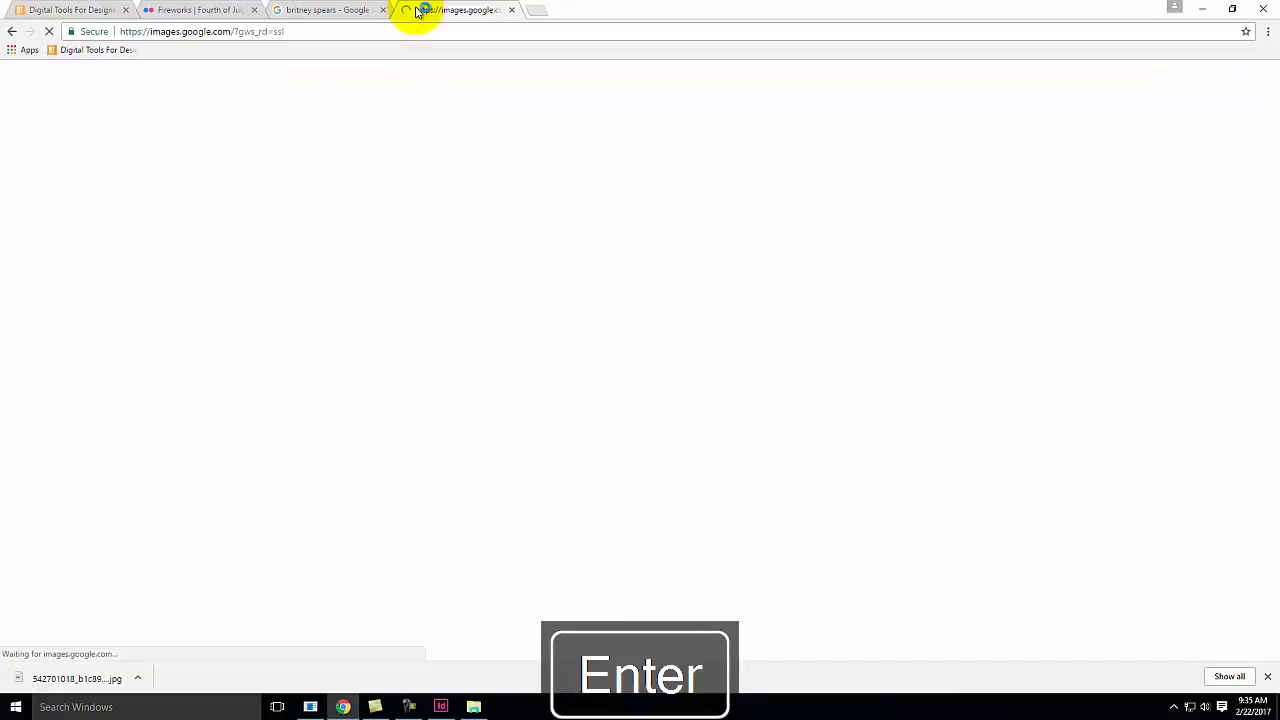
Search Google Images for "parental advisory".
left_click(483, 285)
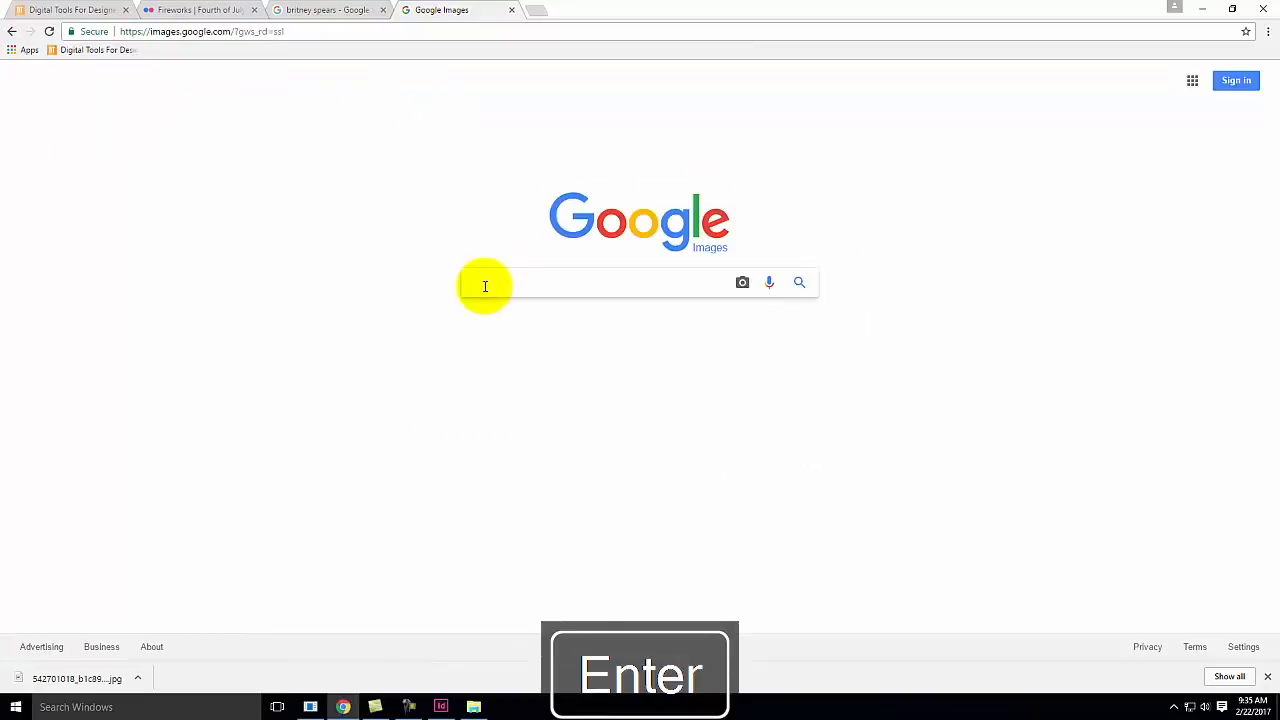
type("parental gu")
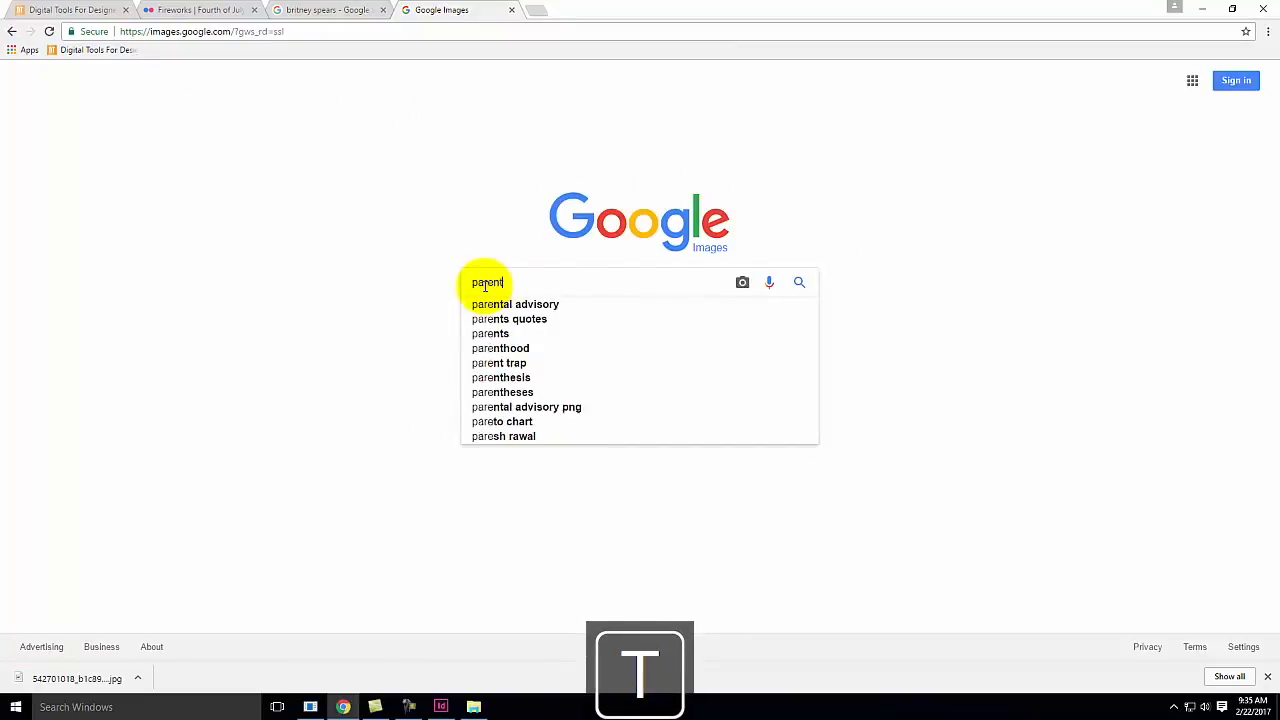
key("BackSpace")
key("BackSpace")
key("BackSpace")
type("advisory")
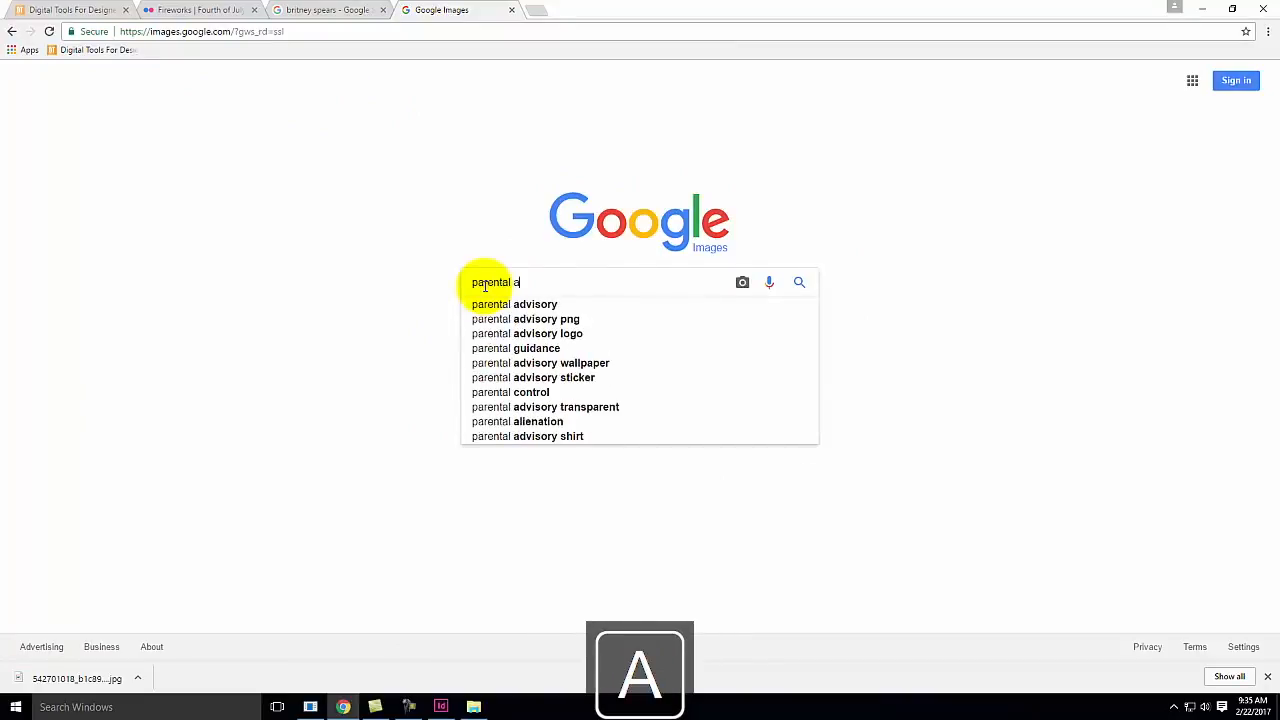
key("Return")
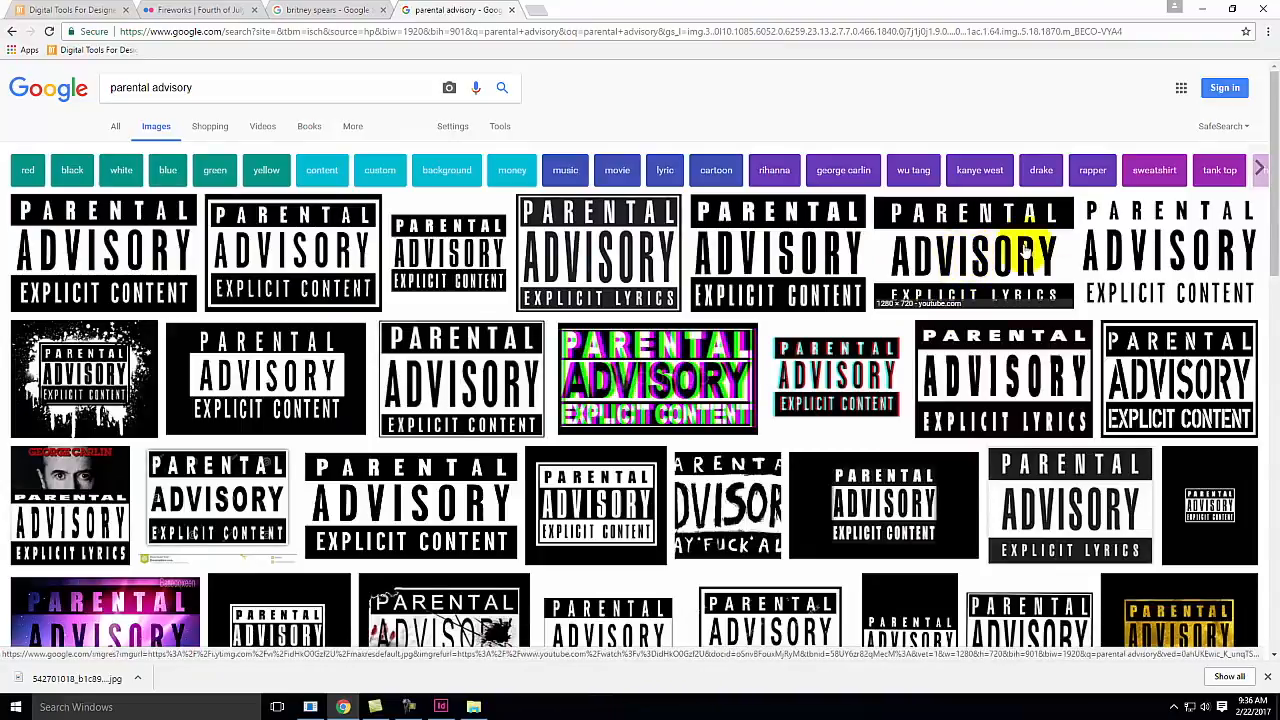
Open the black-and-white "Parental Advisory Explicit Lyrics" YouTube image at full size and save it as maxresdefault in the Ex109 > S2017 folder.
left_click(982, 250)
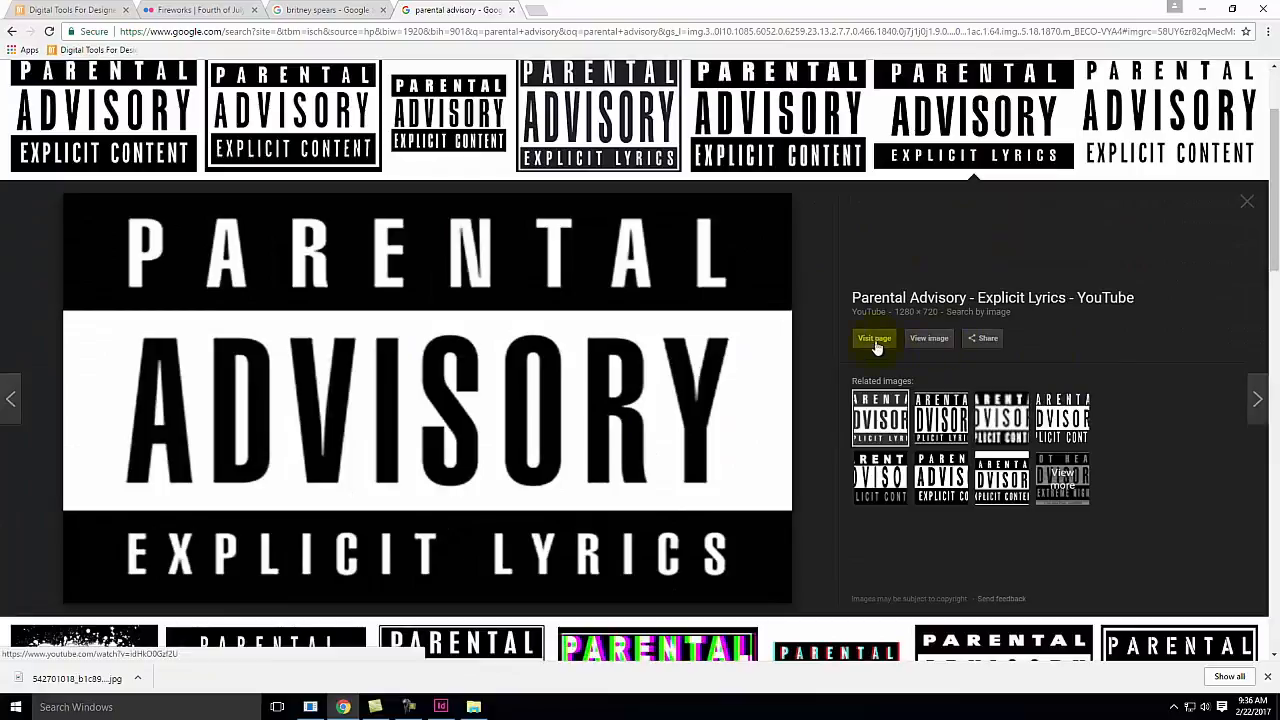
left_click(930, 339)
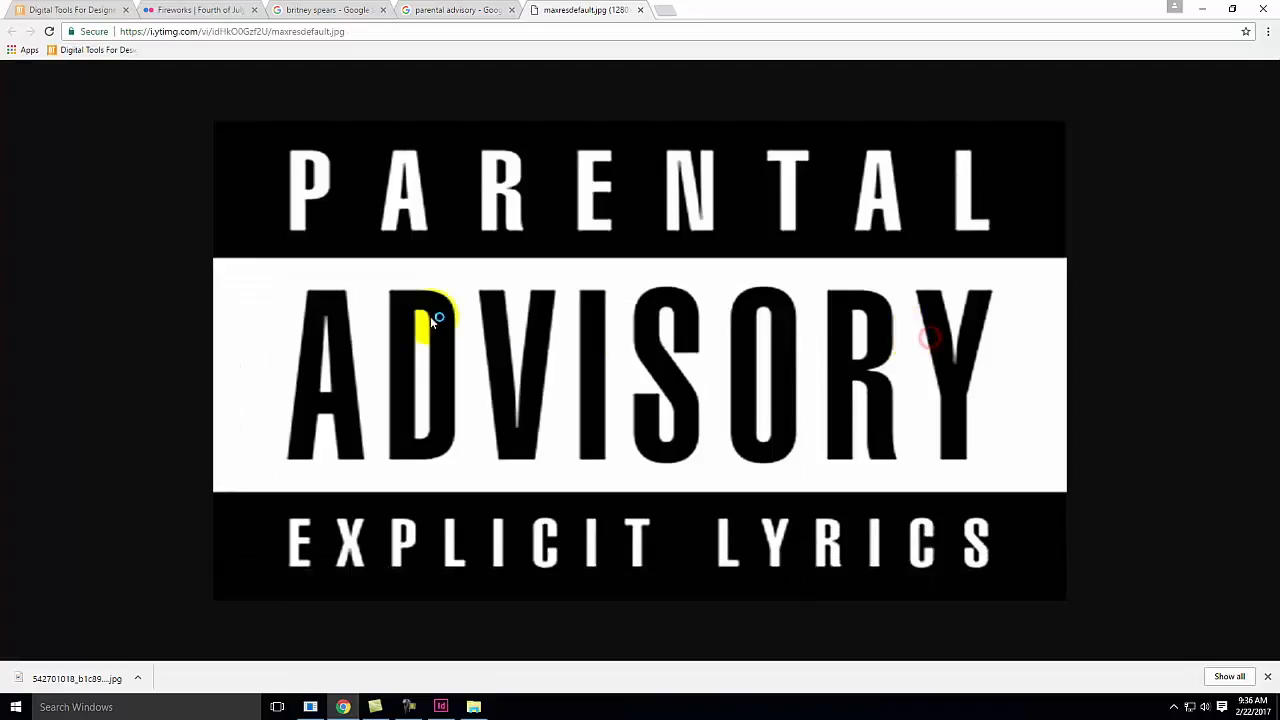
right_click(497, 295)
left_click(560, 314)
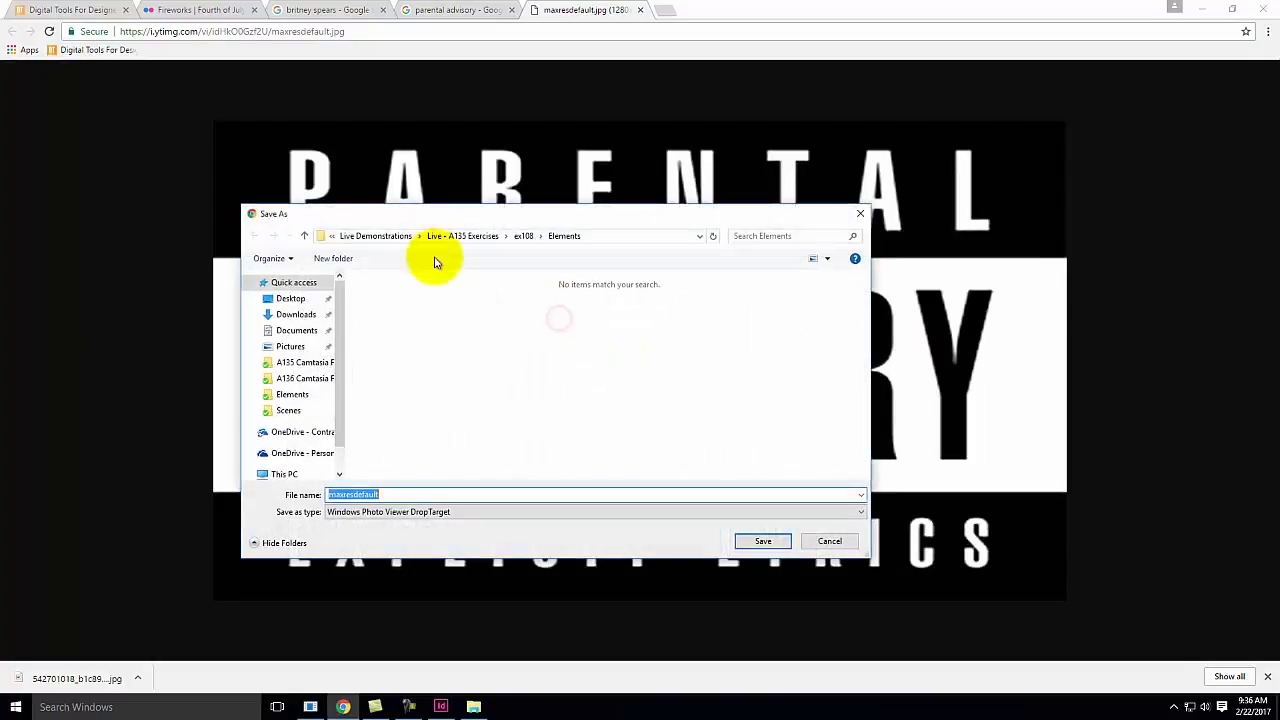
left_click(480, 235)
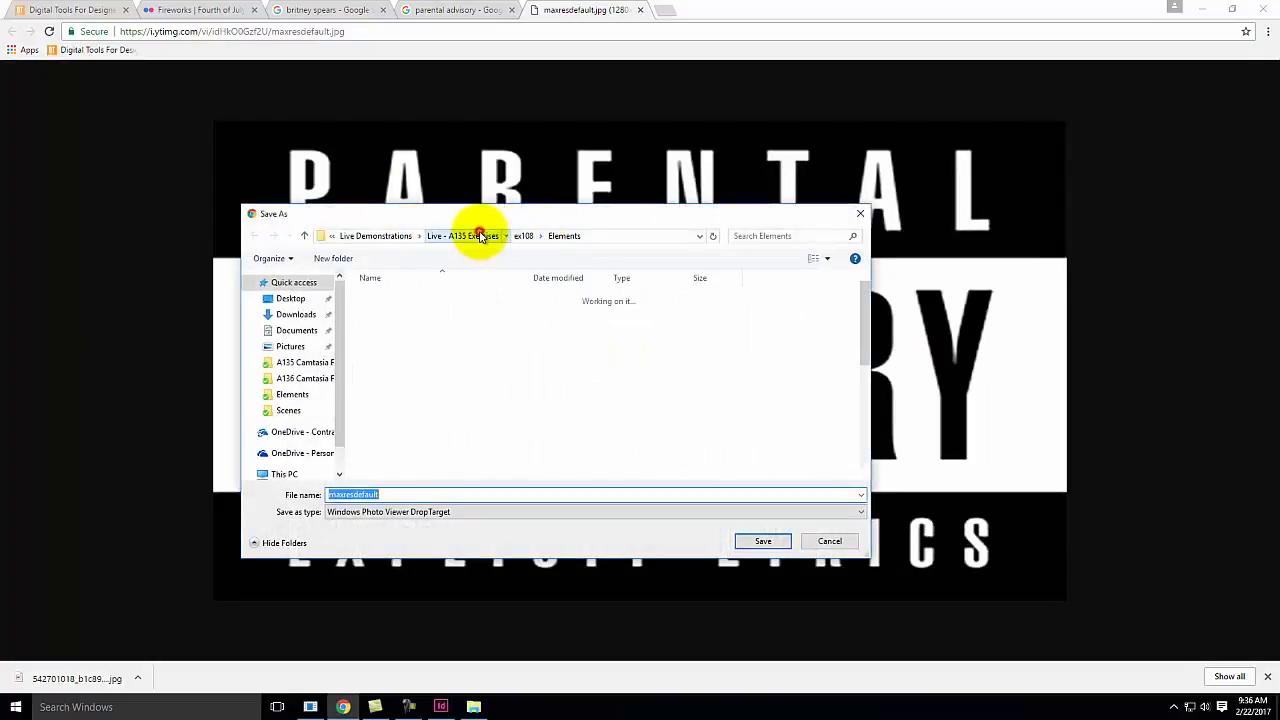
double_click(389, 395)
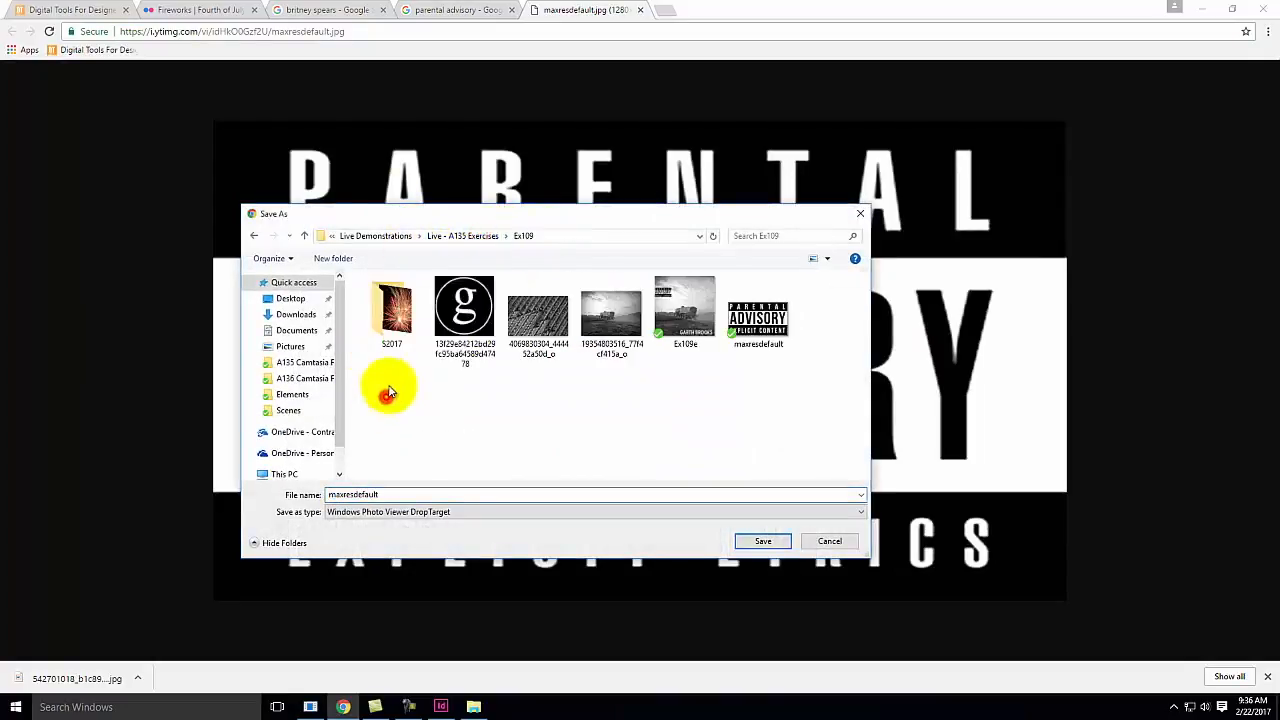
double_click(392, 312)
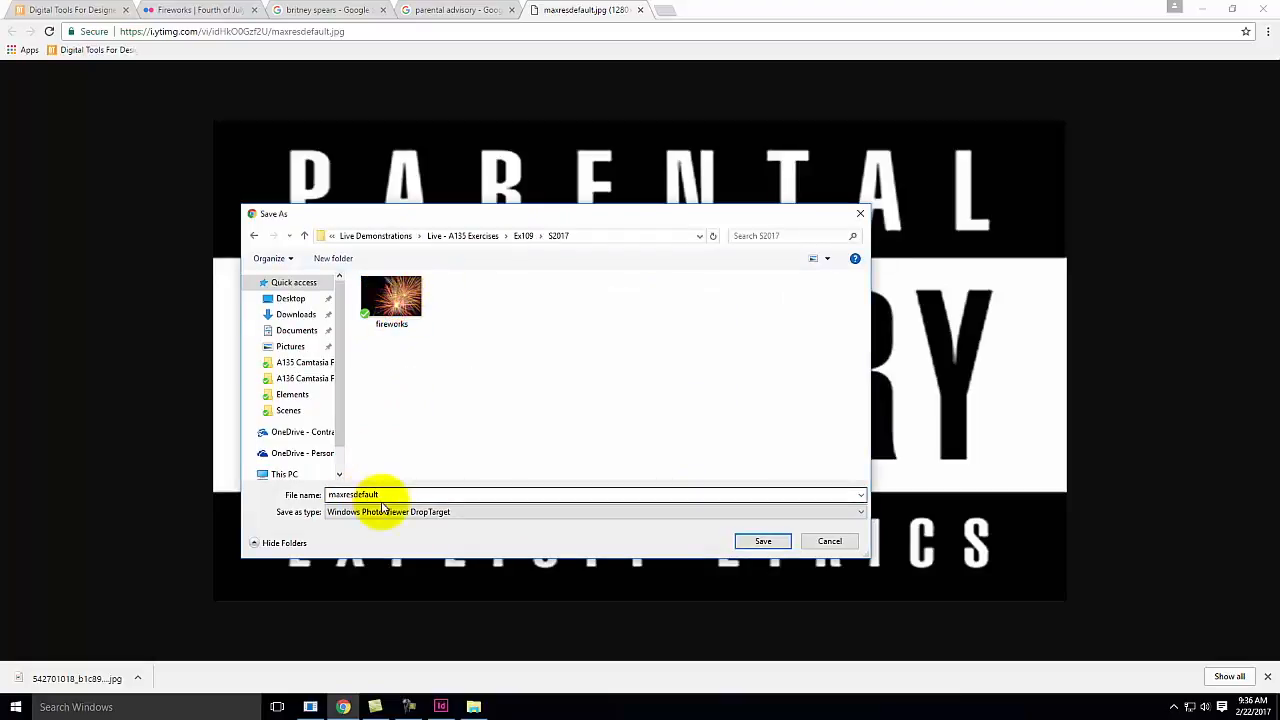
left_click(763, 541)
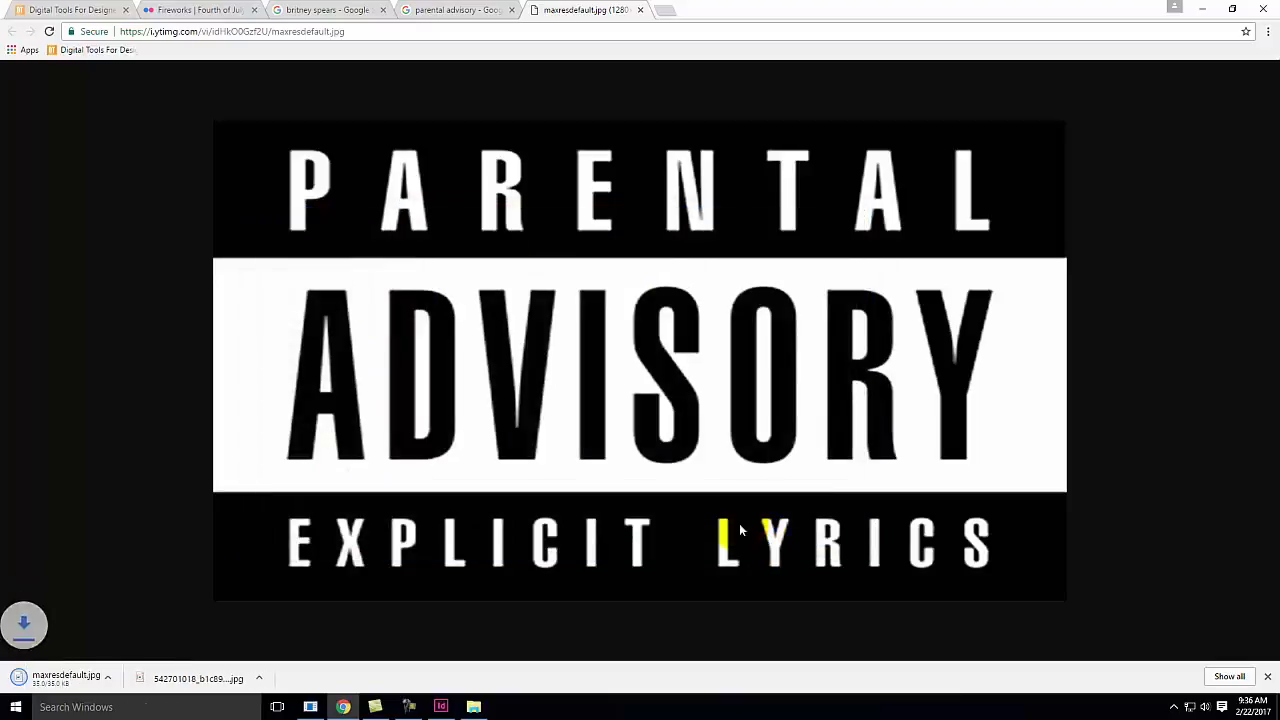
Back in InDesign, draw a rectangular picture frame about 1.37 × 0.64 in at the page's lower left edge and place the maxresdefault image in it.
left_click(444, 710)
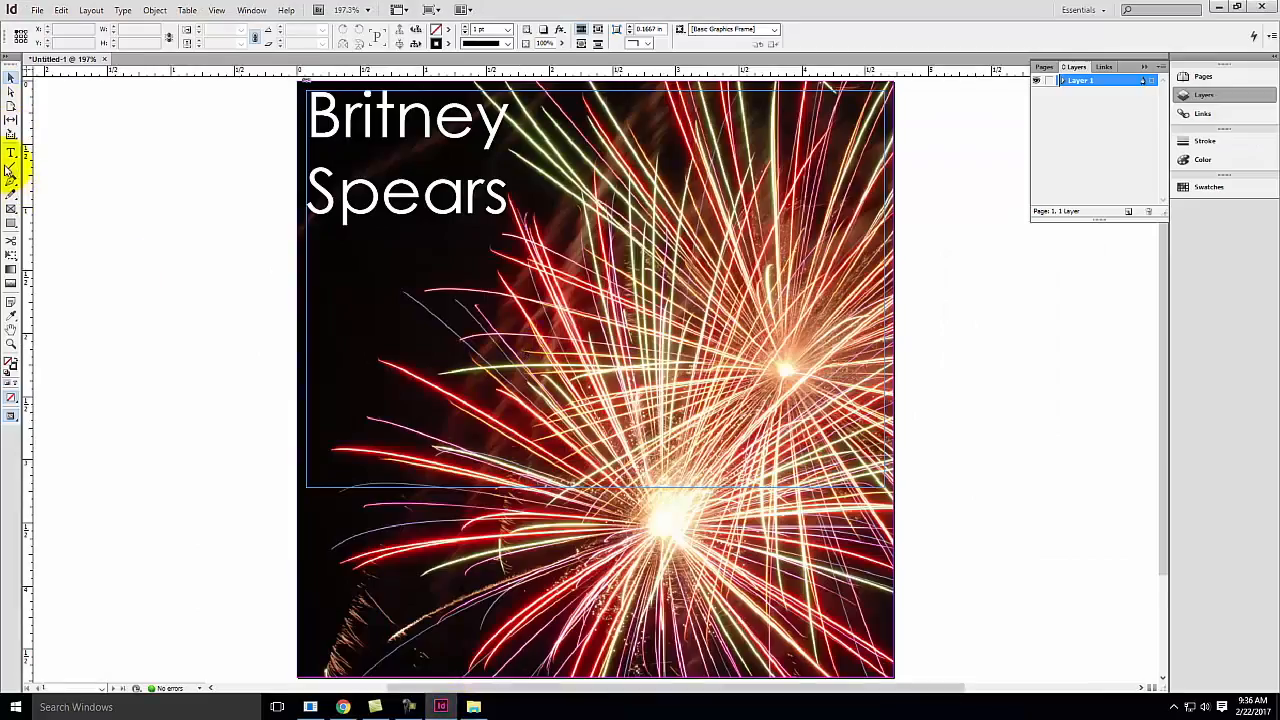
left_click(11, 209)
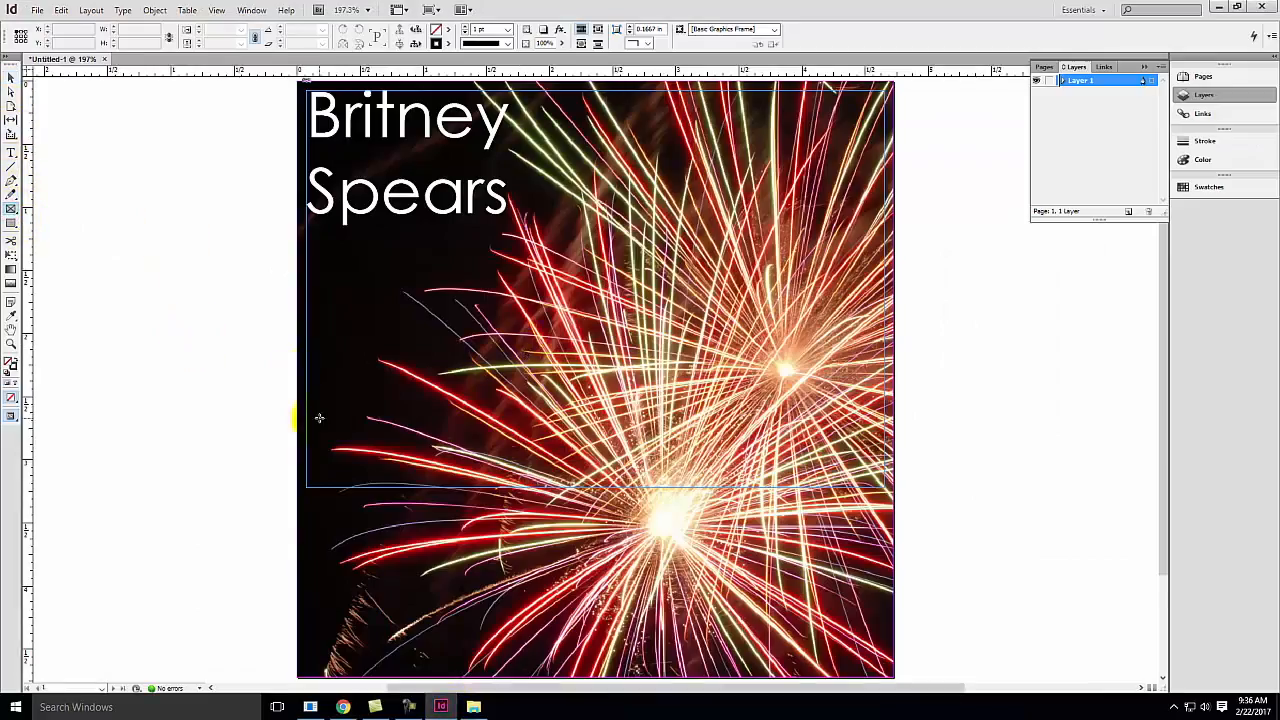
left_click_drag(296, 531, 469, 610)
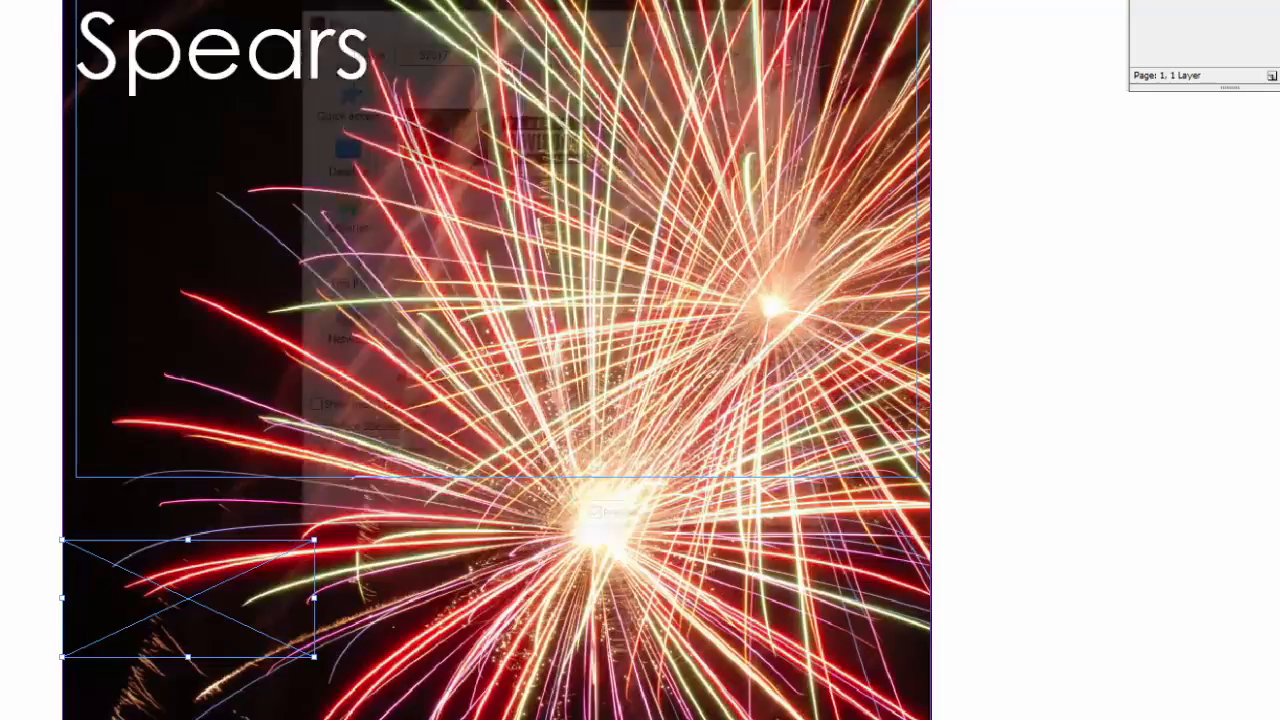
key("ctrl+d")
left_click(543, 129)
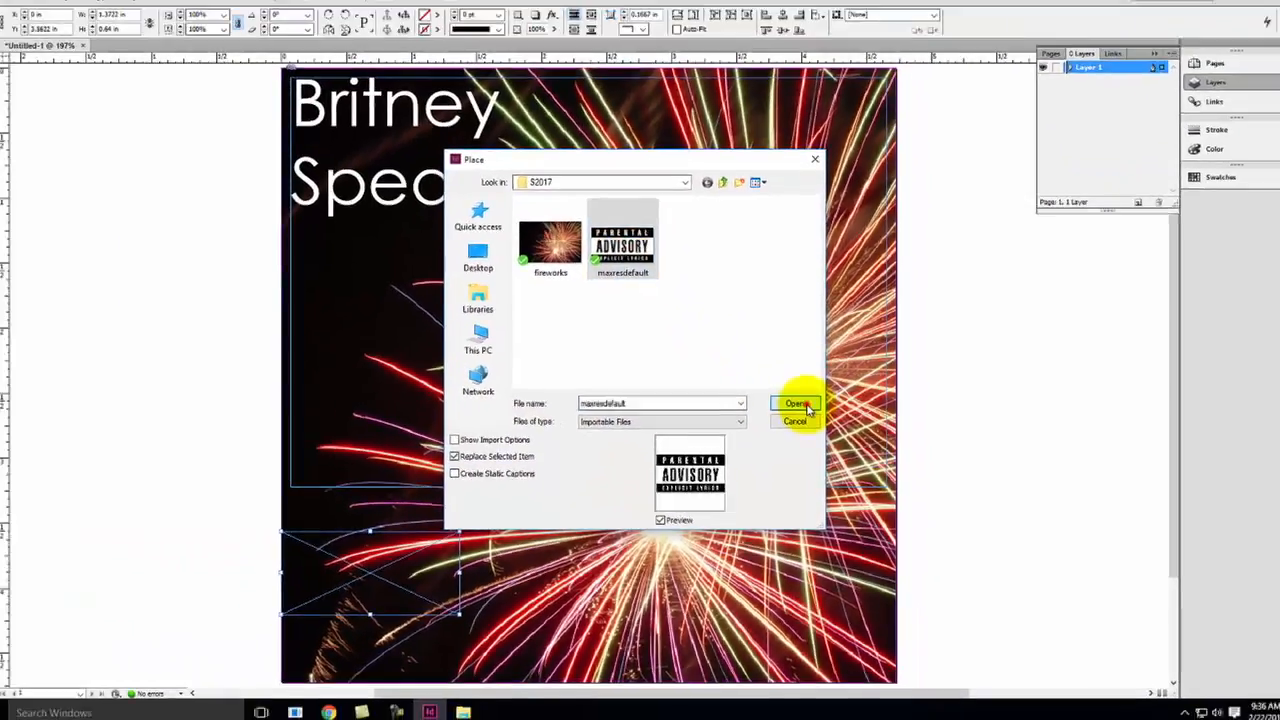
left_click(790, 378)
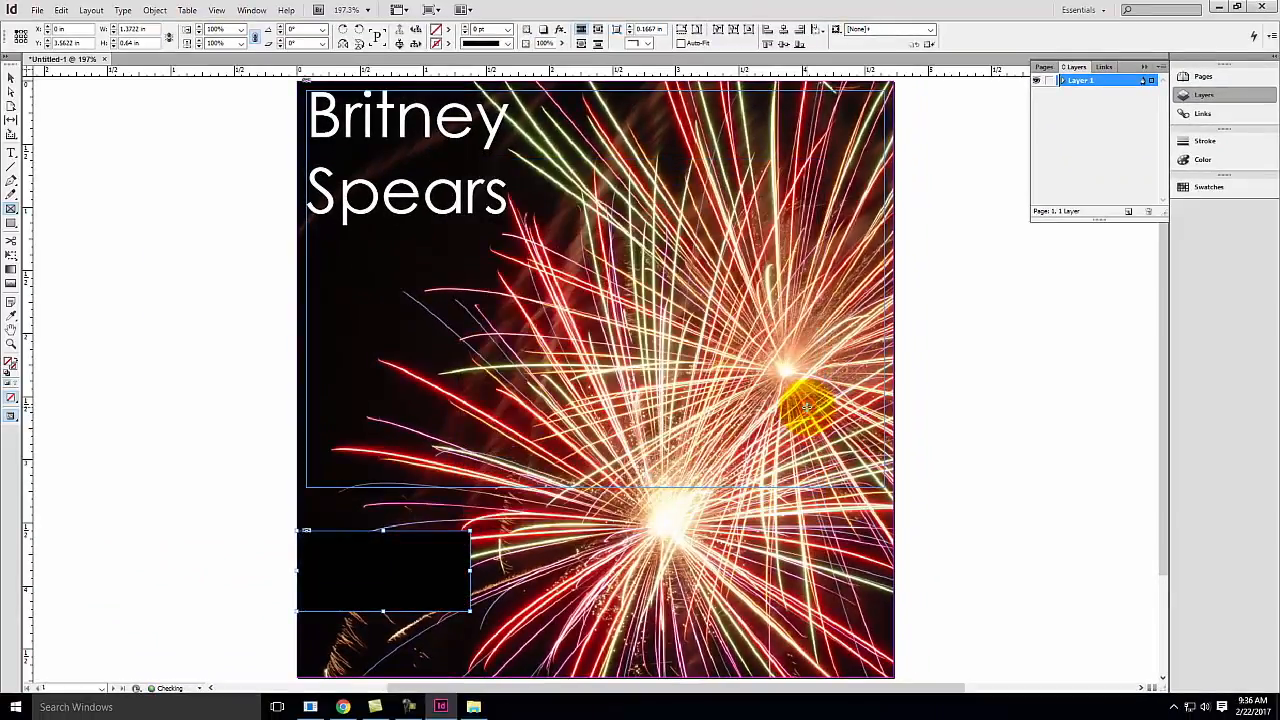
Scale the placed Parental Advisory image with Fill Frame Proportionally.
right_click(378, 565)
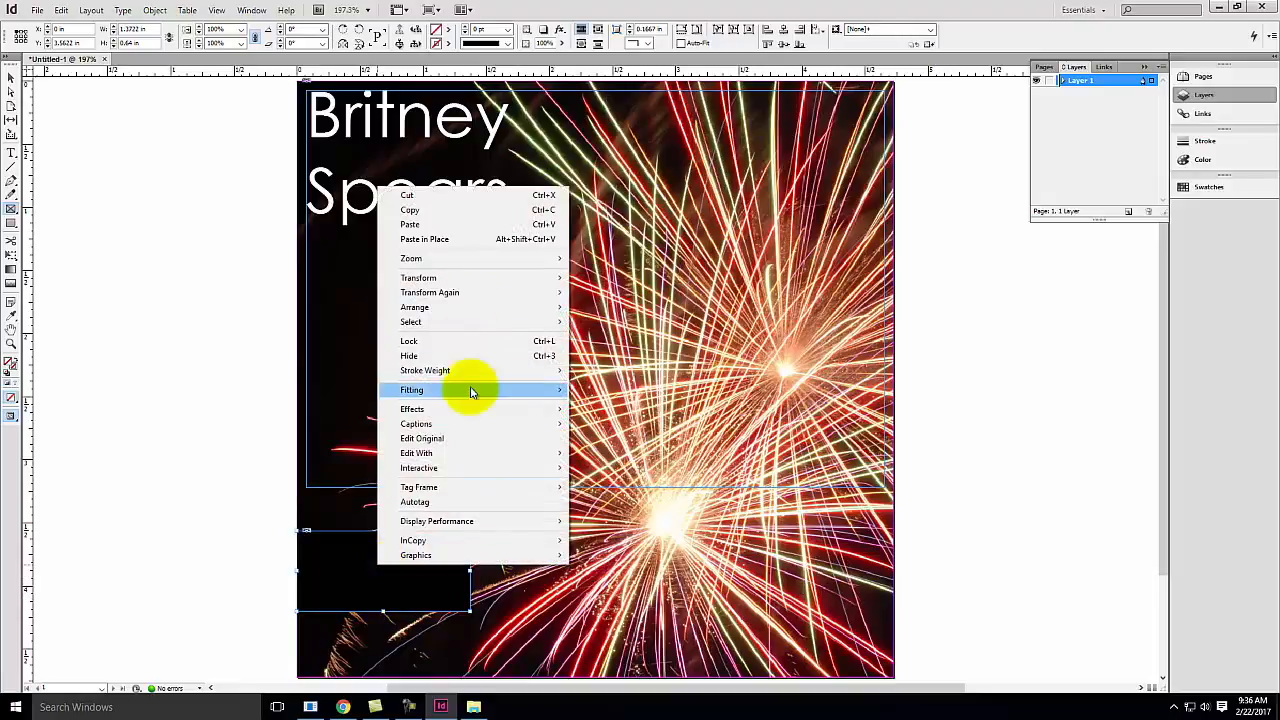
mouse_move(477, 390)
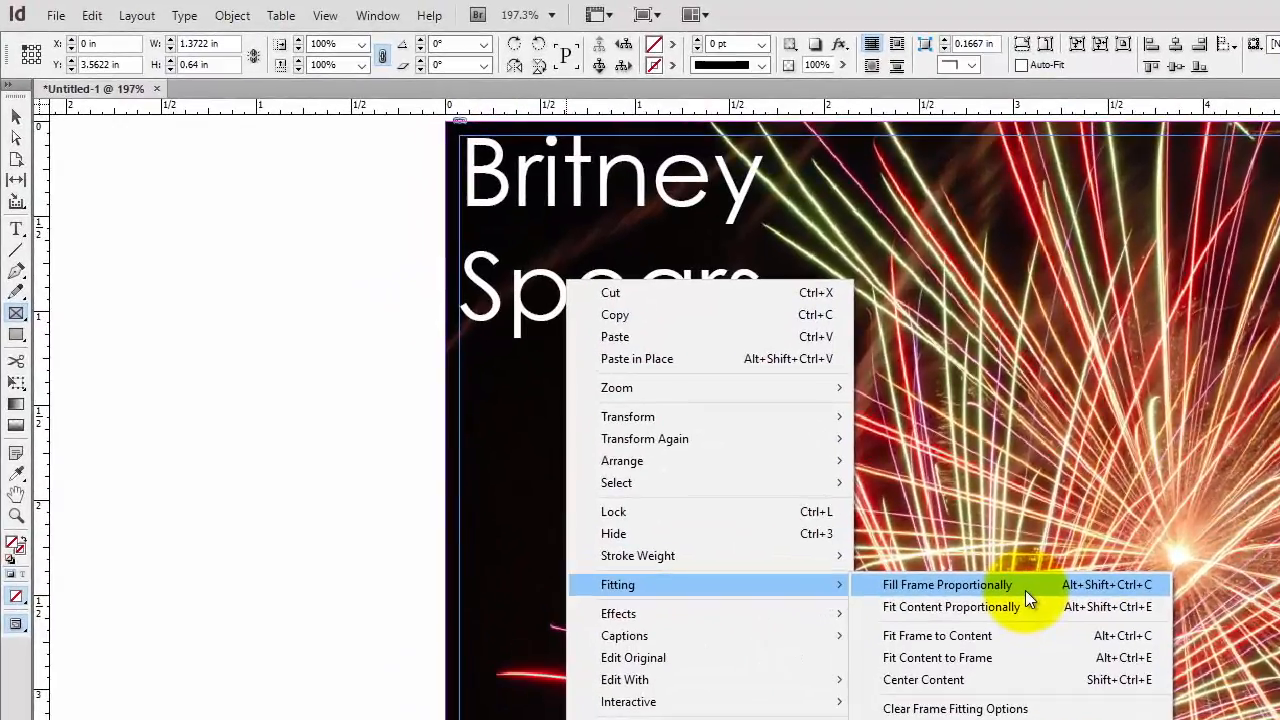
left_click(718, 414)
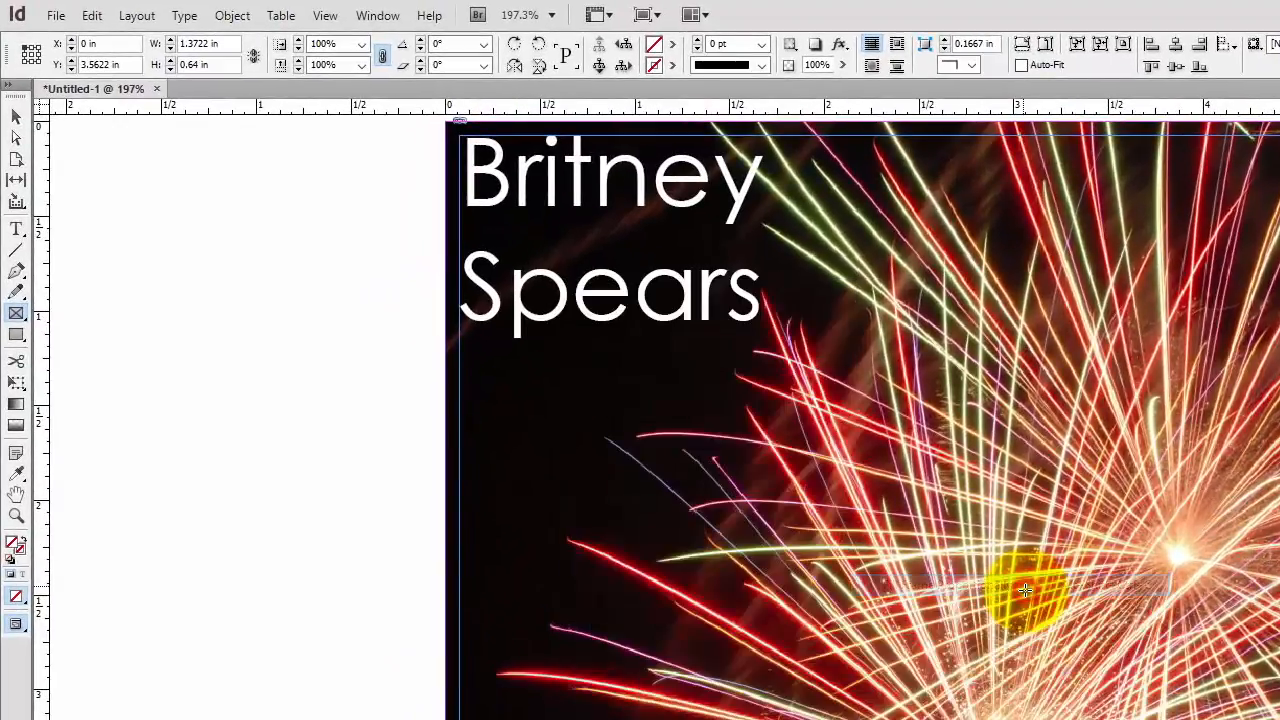
left_click(16, 118)
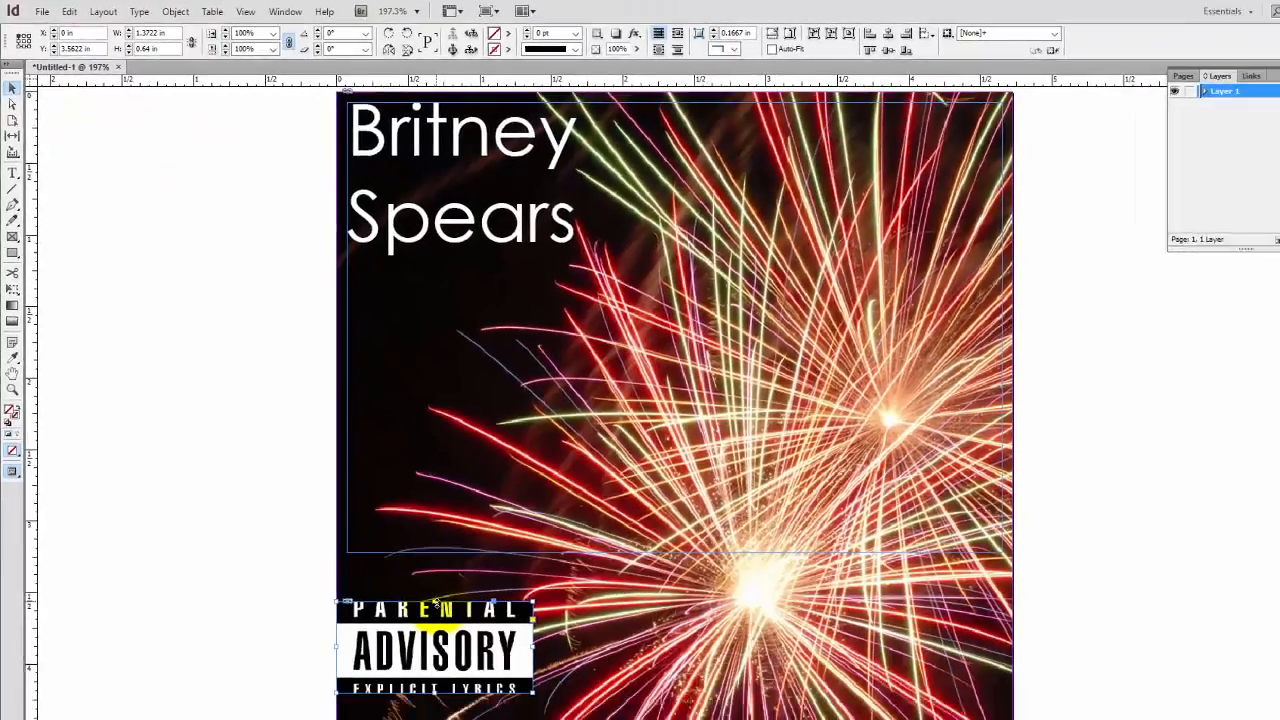
Extend the logo frame's upper edge to a height of about 0.71 in and apply Fit Frame to Content.
left_click_drag(384, 531, 387, 522)
right_click(375, 555)
mouse_move(458, 373)
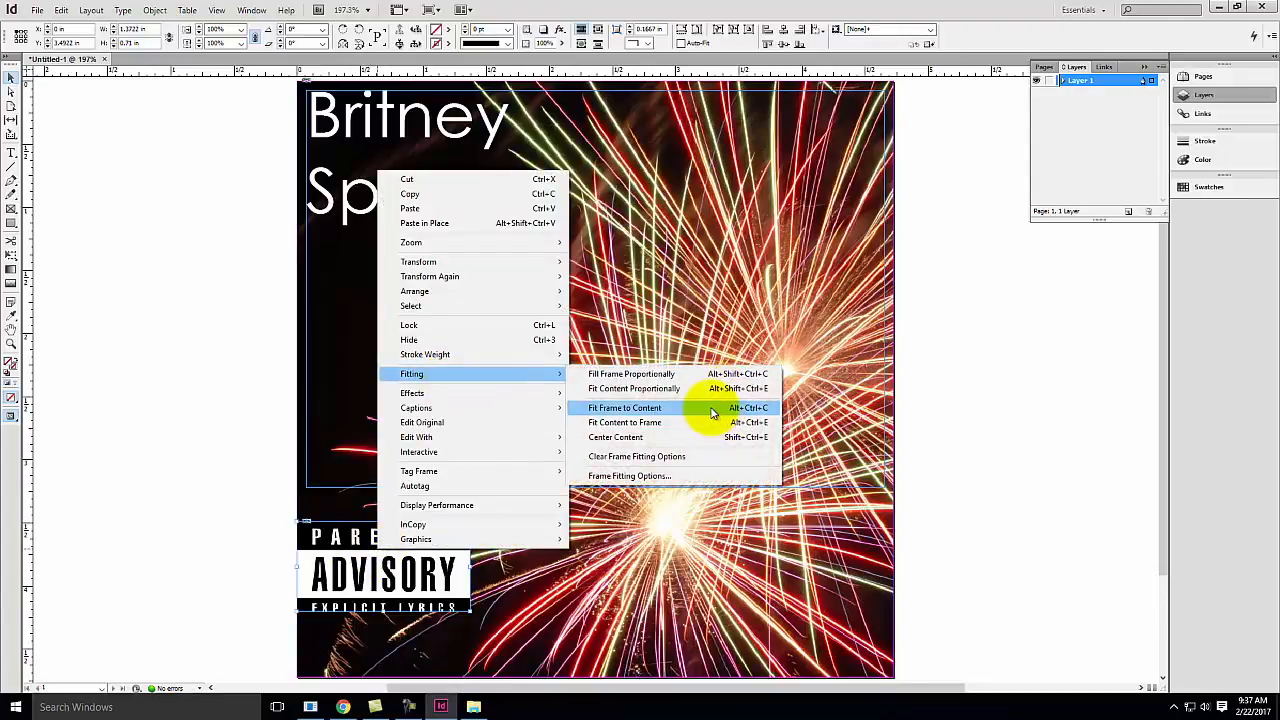
left_click(706, 414)
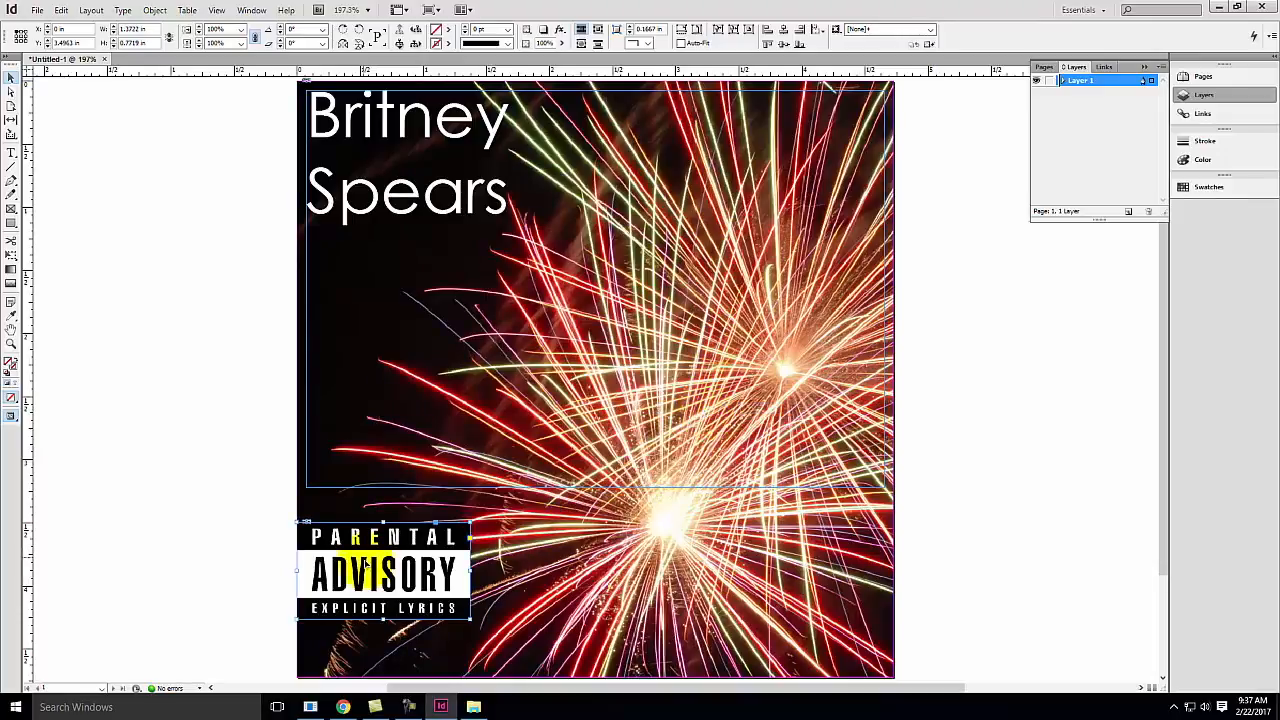
Move the Parental Advisory logo flush against the lower part of the page's right edge, undoing the stray shift of the image inside its frame.
left_click_drag(366, 560, 796, 463)
left_click(117, 313)
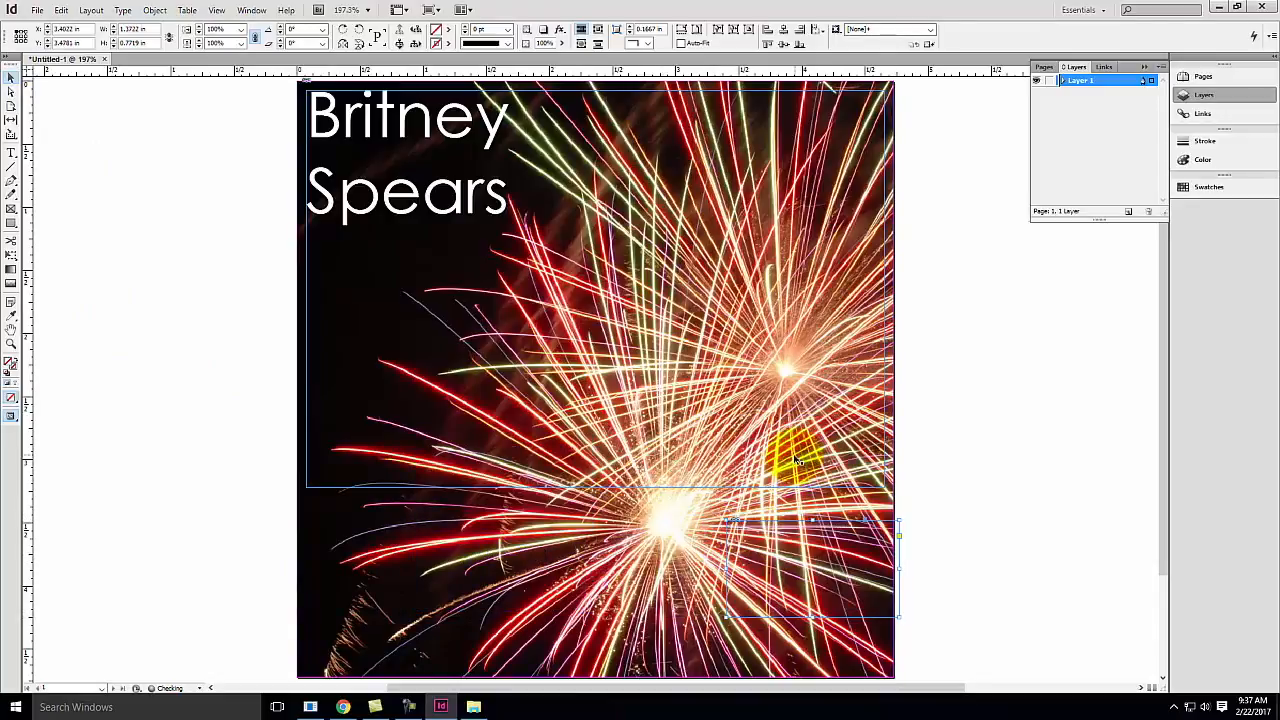
key("ctrl+z")
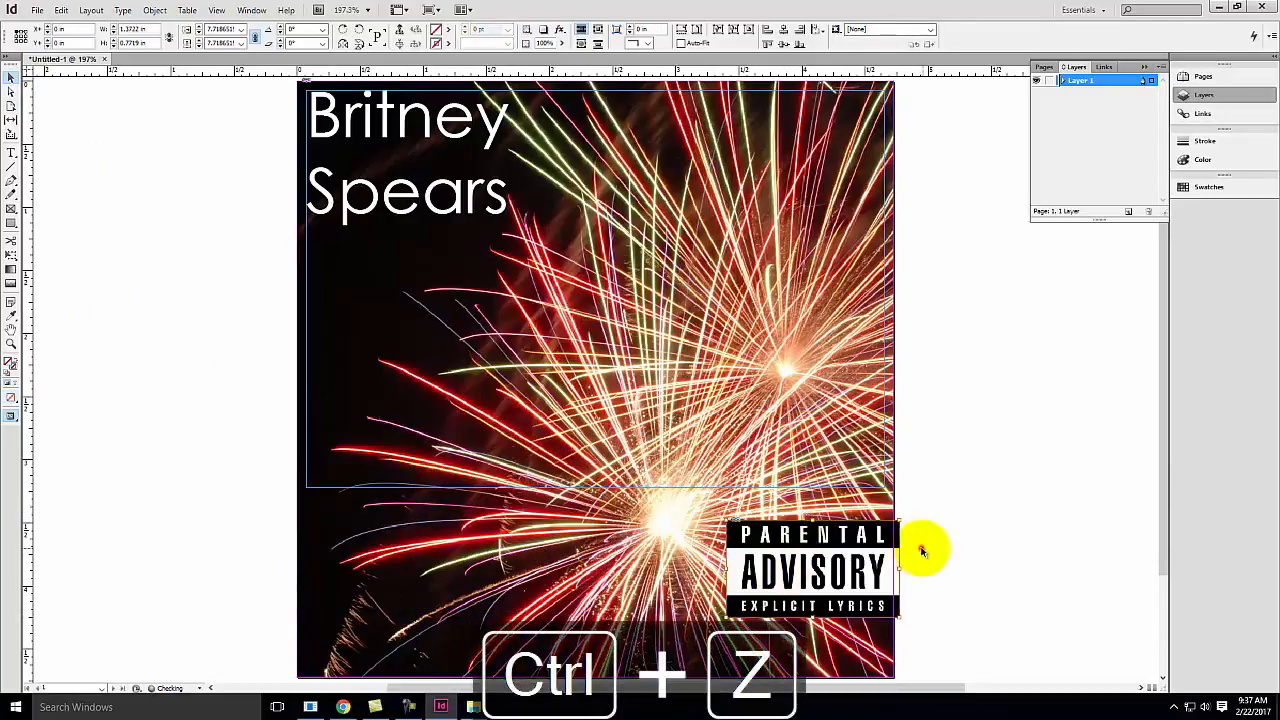
left_click(921, 548)
left_click_drag(825, 562, 815, 505)
left_click(955, 512)
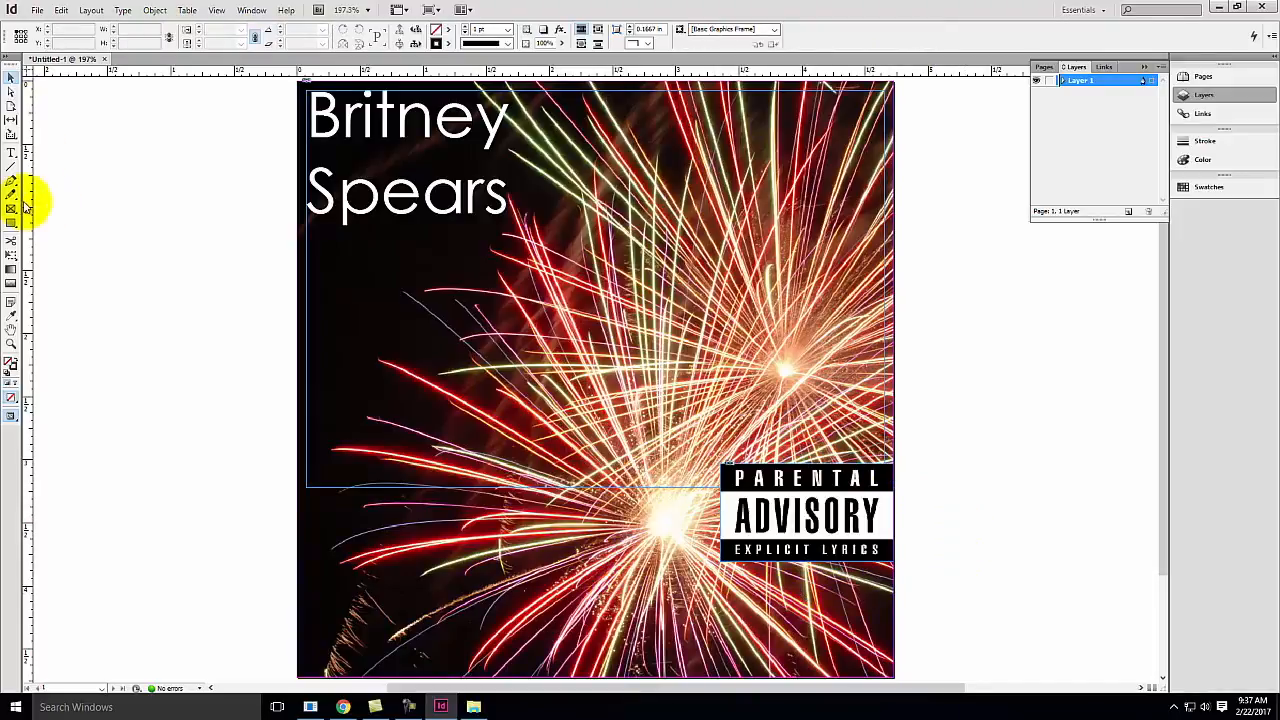
Draw a wide text frame across the page's lower part, starting off its left edge, and enter the text "Fireworks".
left_click(11, 152)
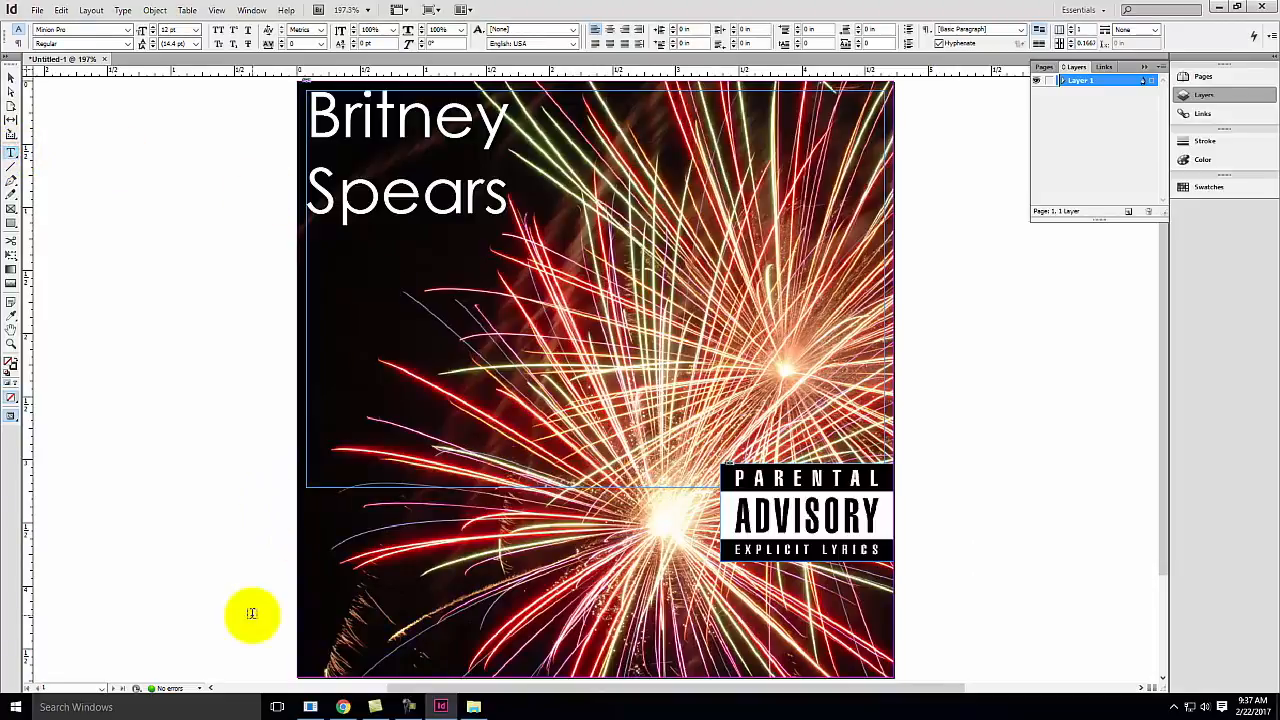
left_click_drag(158, 549, 765, 625)
type("Fireworks")
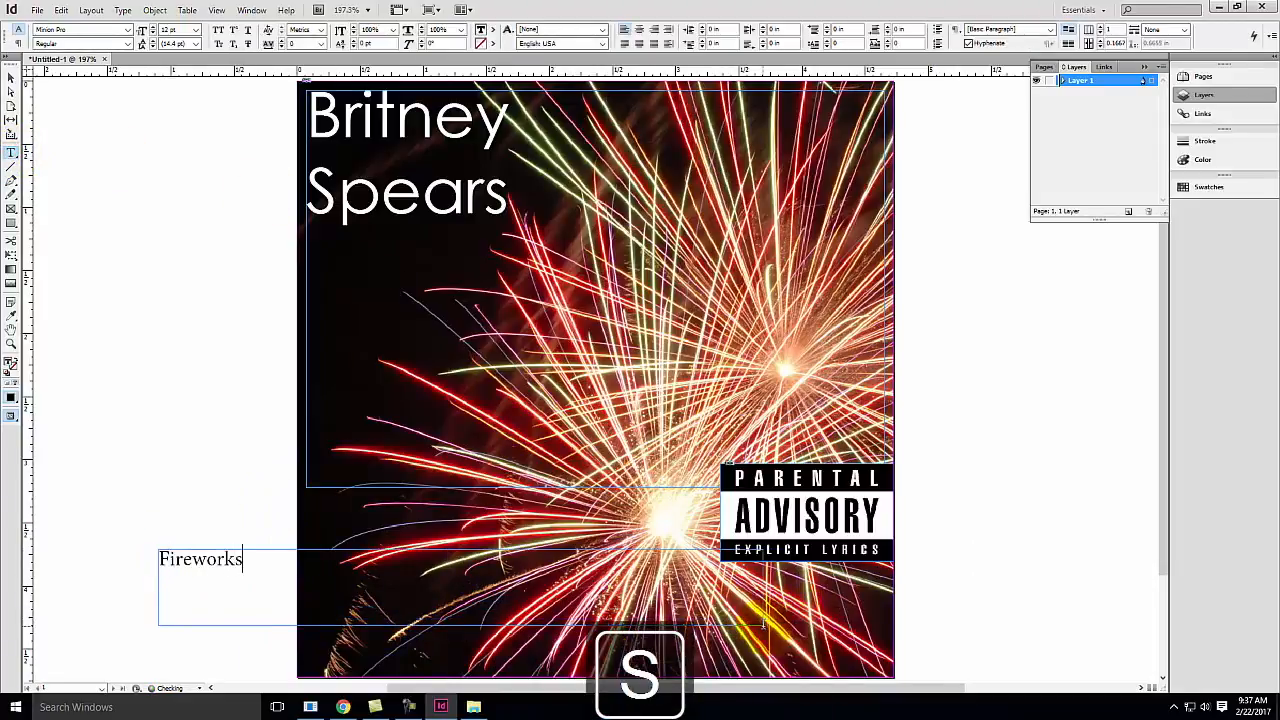
Set the "Fireworks" text in the Blackadder ITC font at 36 pt.
double_click(246, 564)
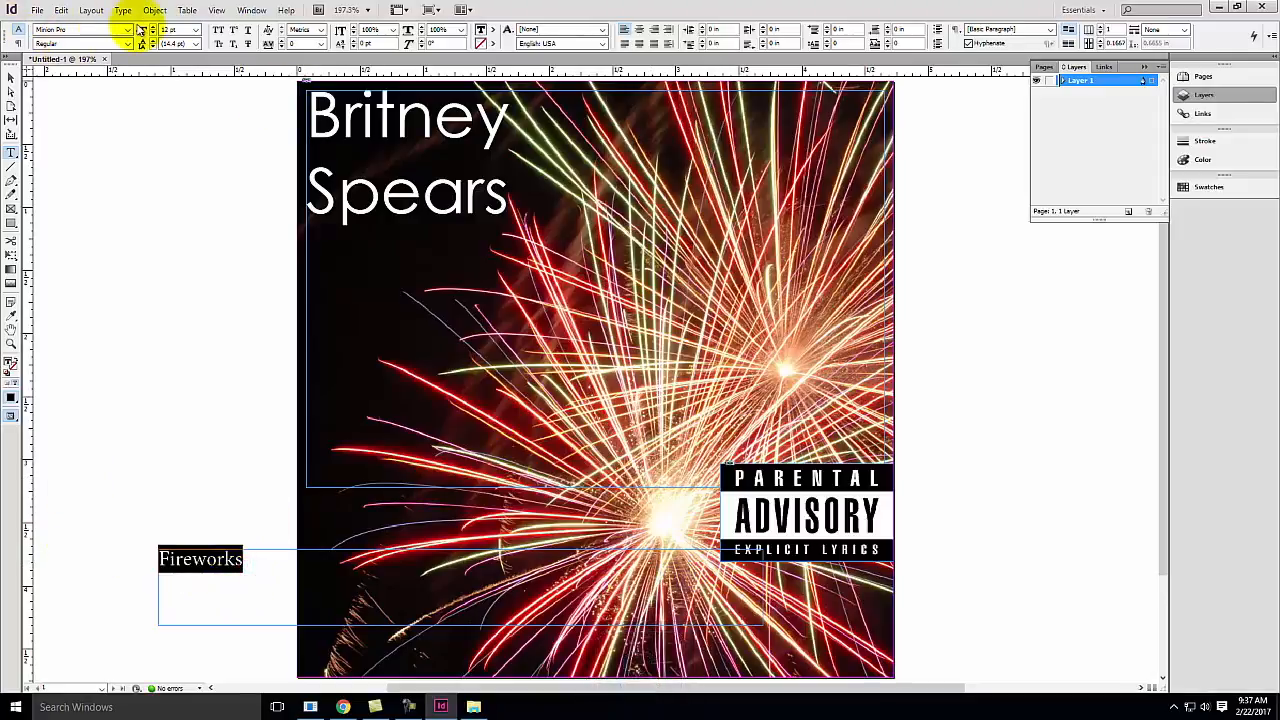
left_click(10, 77)
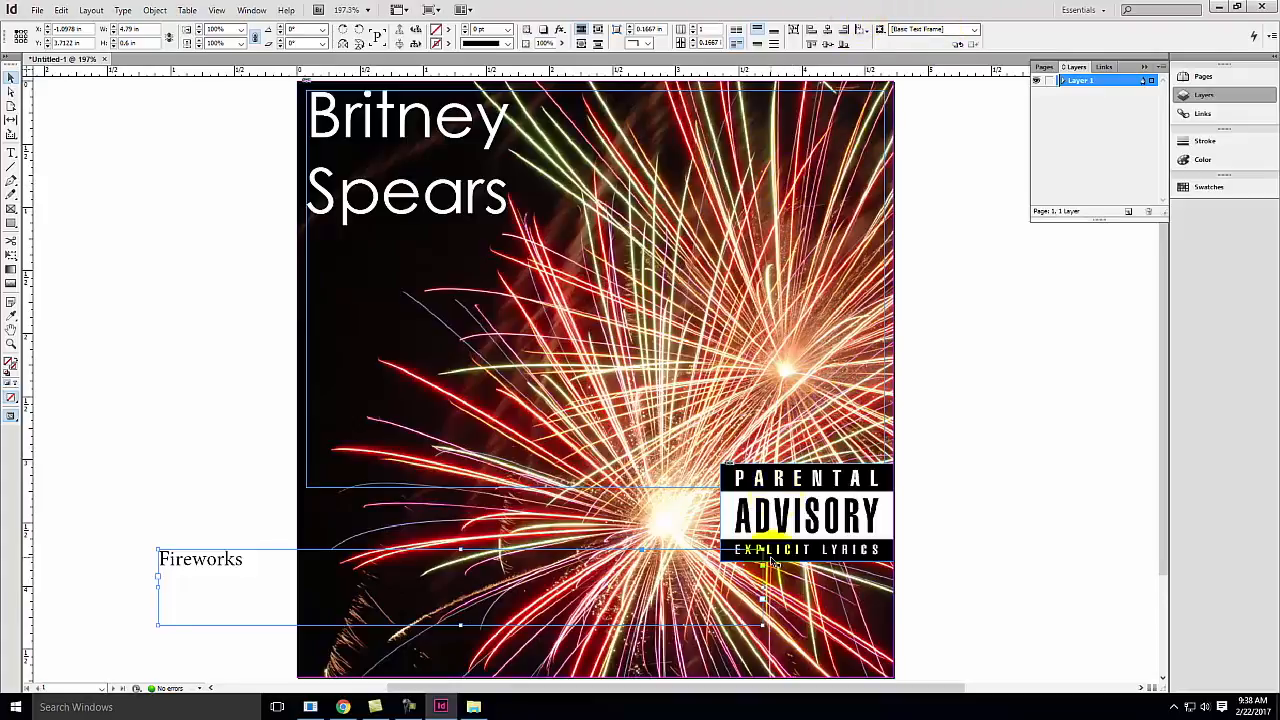
left_click(258, 565)
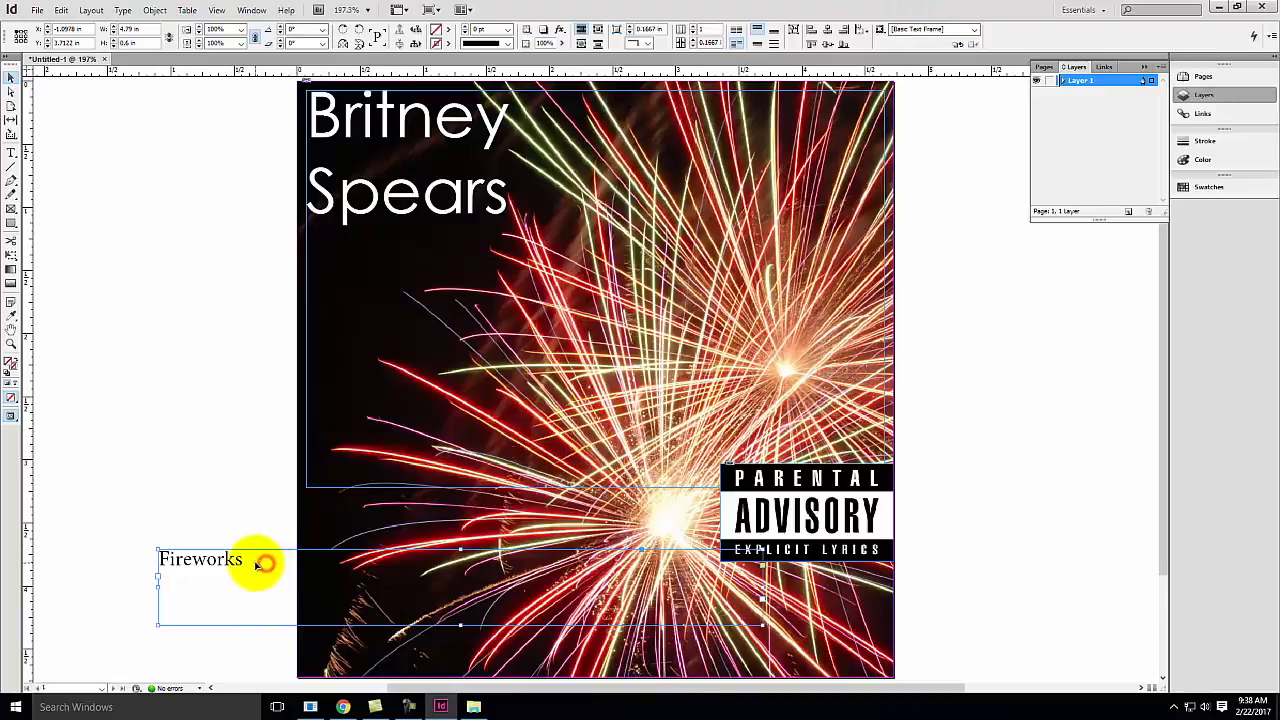
left_click(258, 565)
left_click_drag(258, 565, 91, 543)
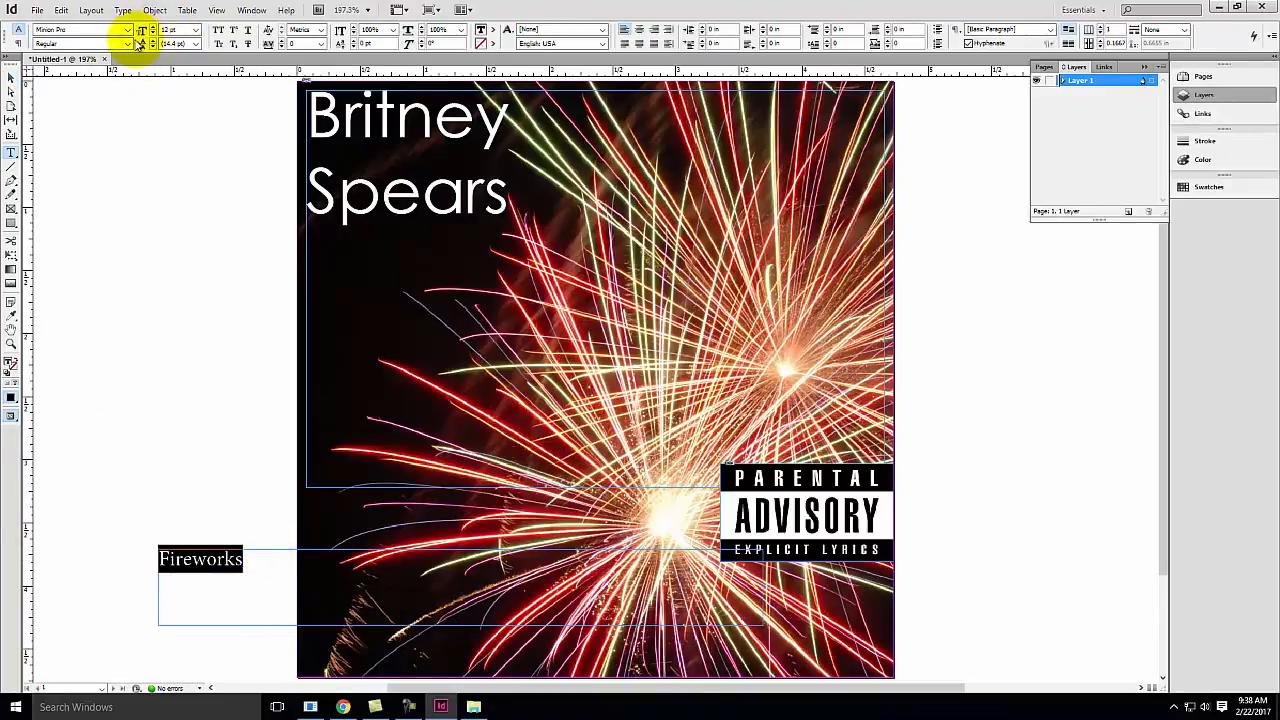
left_click(128, 29)
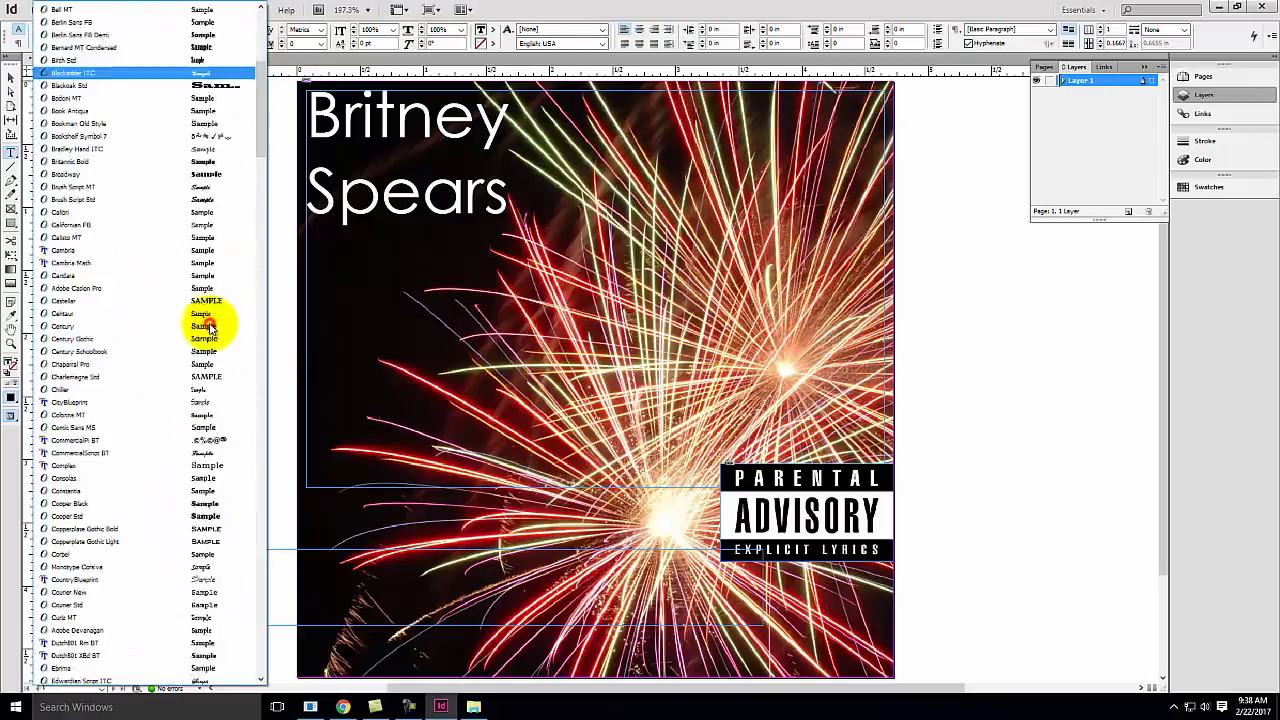
left_click(203, 323)
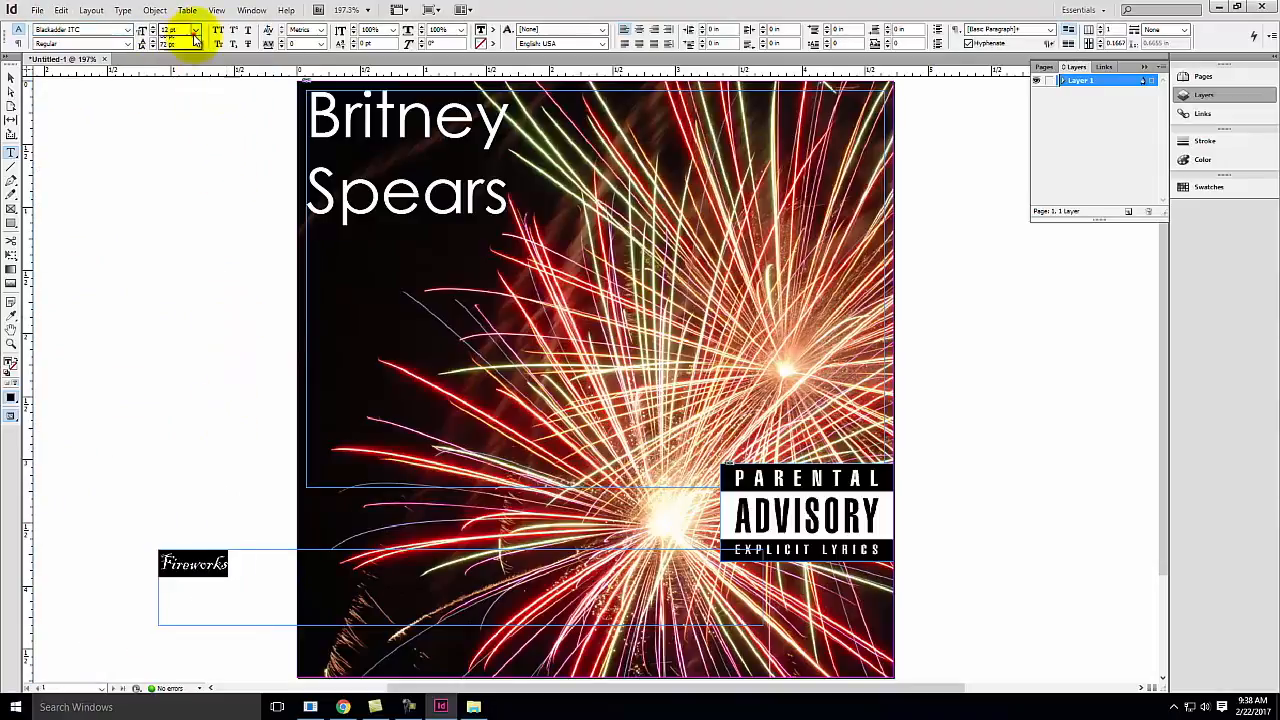
left_click(195, 30)
left_click(186, 147)
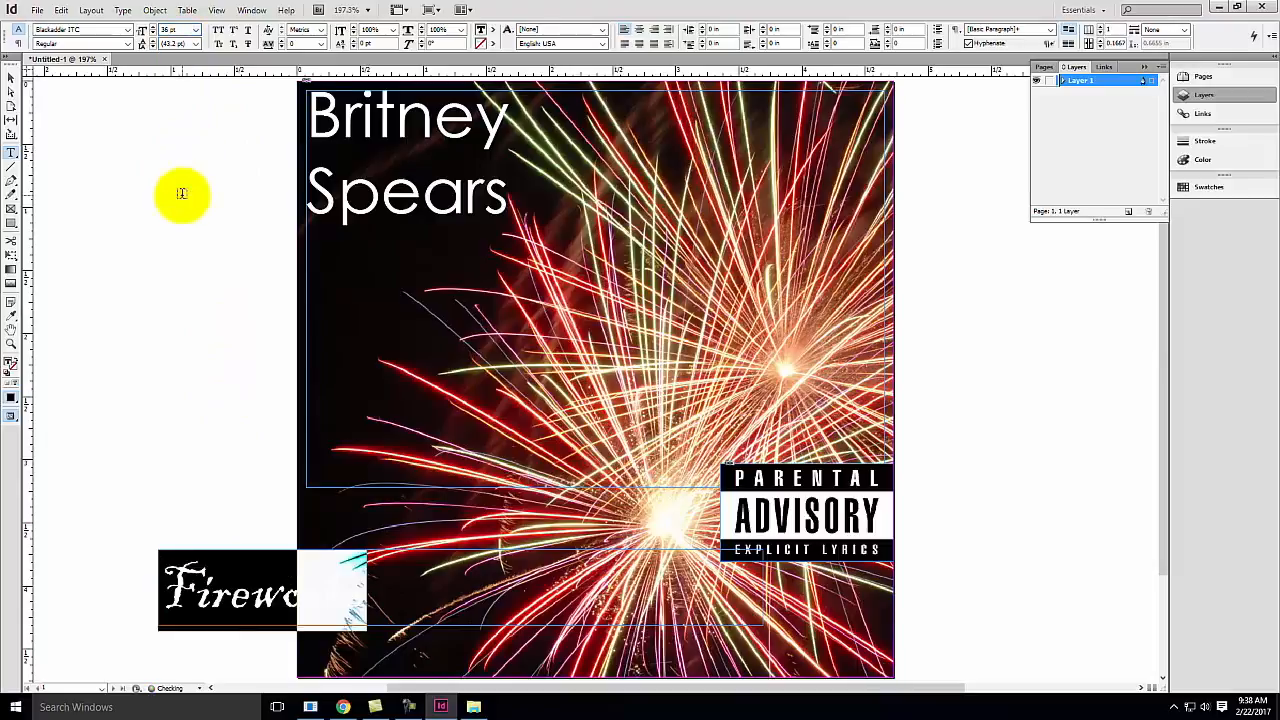
Change the fill color of the selected "Fireworks" text to white with the Color Picker.
double_click(11, 364)
left_click(633, 277)
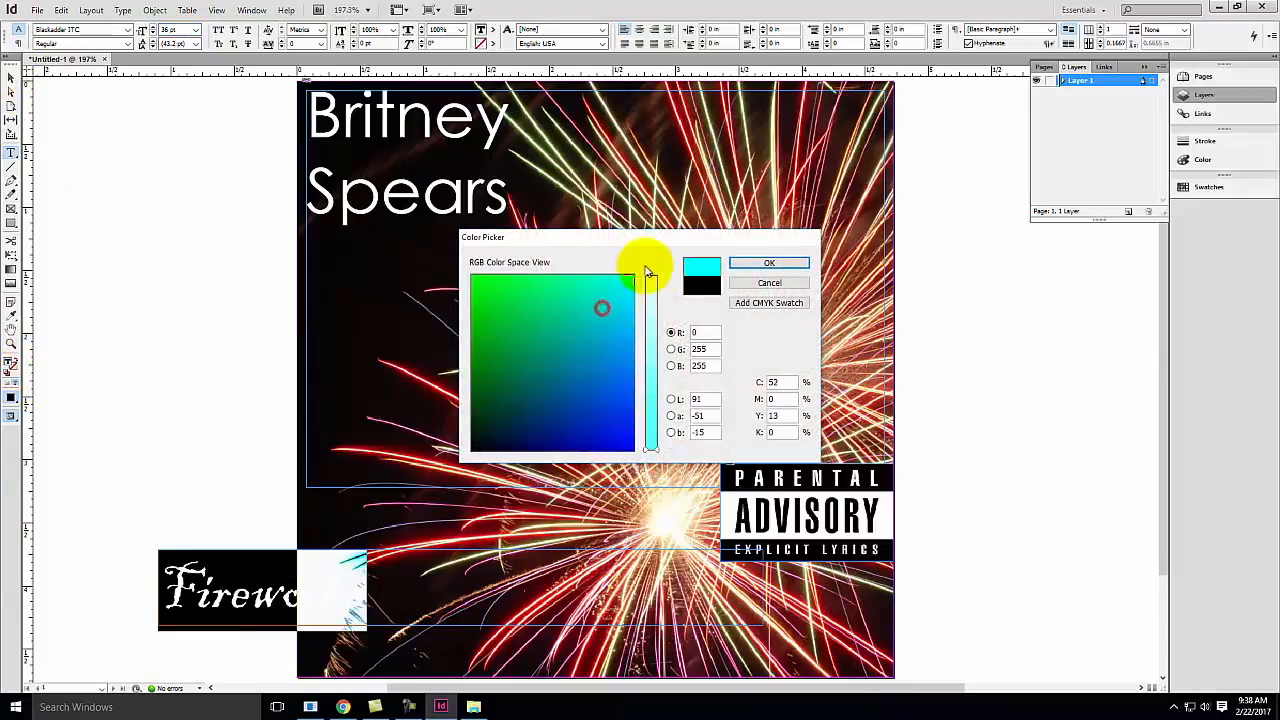
left_click(651, 278)
left_click(766, 261)
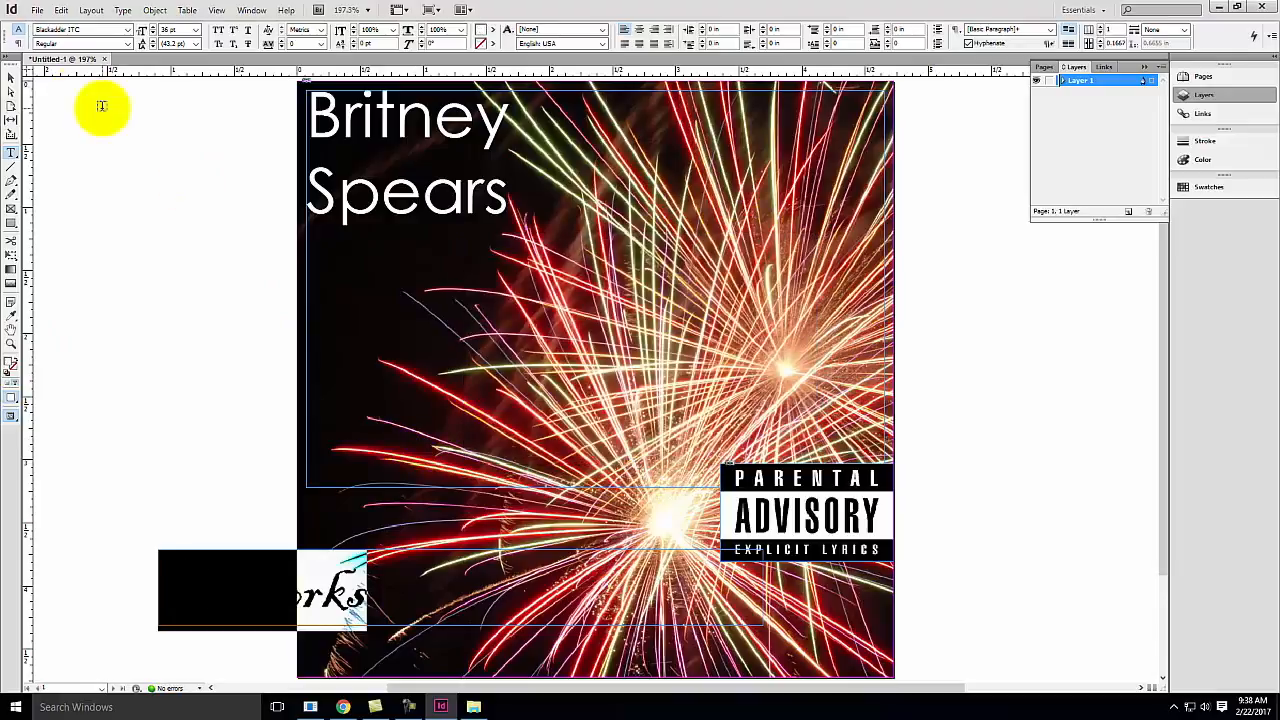
Move the "Fireworks" text frame so that its whole word sits over the lower-left part of the cover photo.
left_click(11, 77)
left_click_drag(351, 618, 536, 618)
left_click(205, 407)
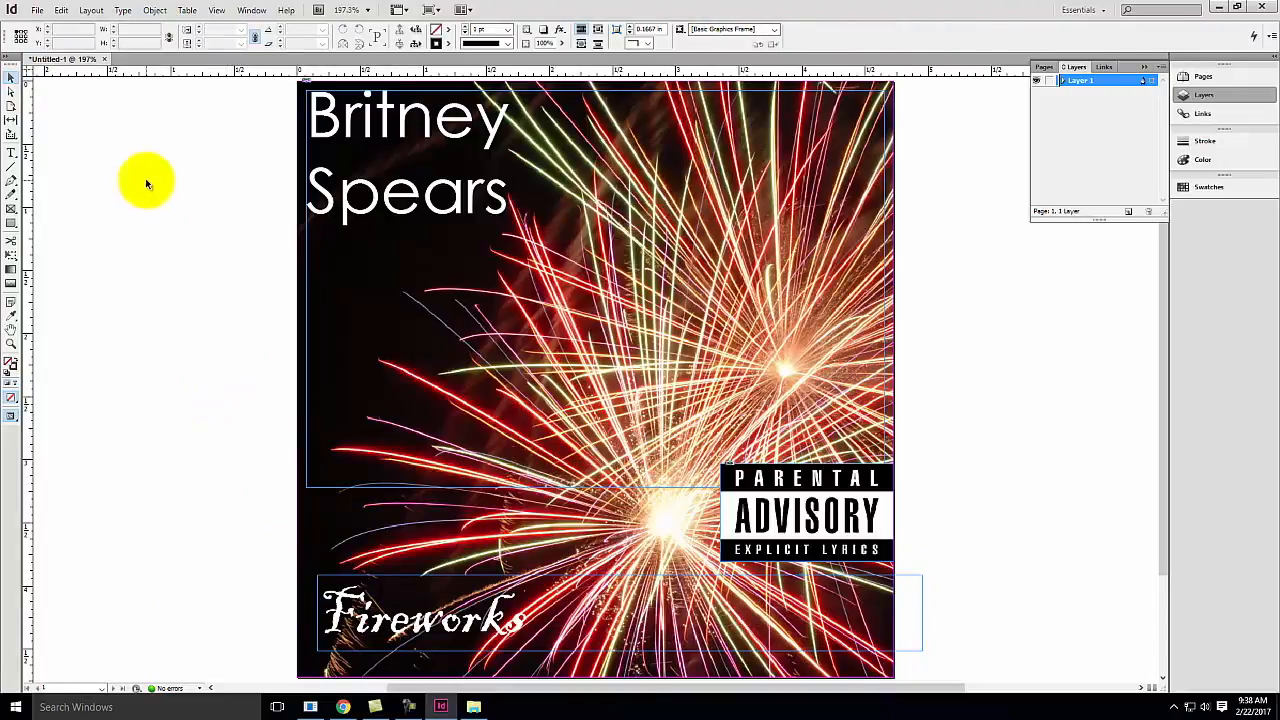
Select the fireworks background photo and switch the workspace to Advanced.
left_click(895, 144)
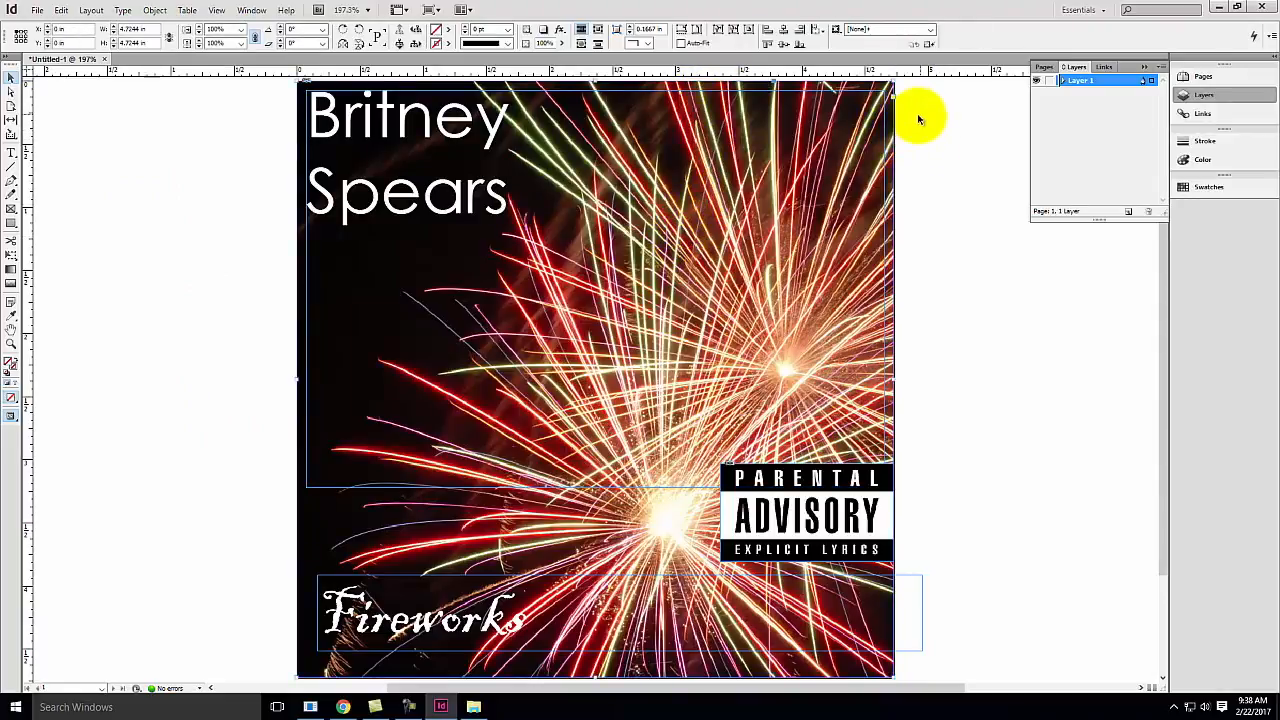
left_click(1104, 10)
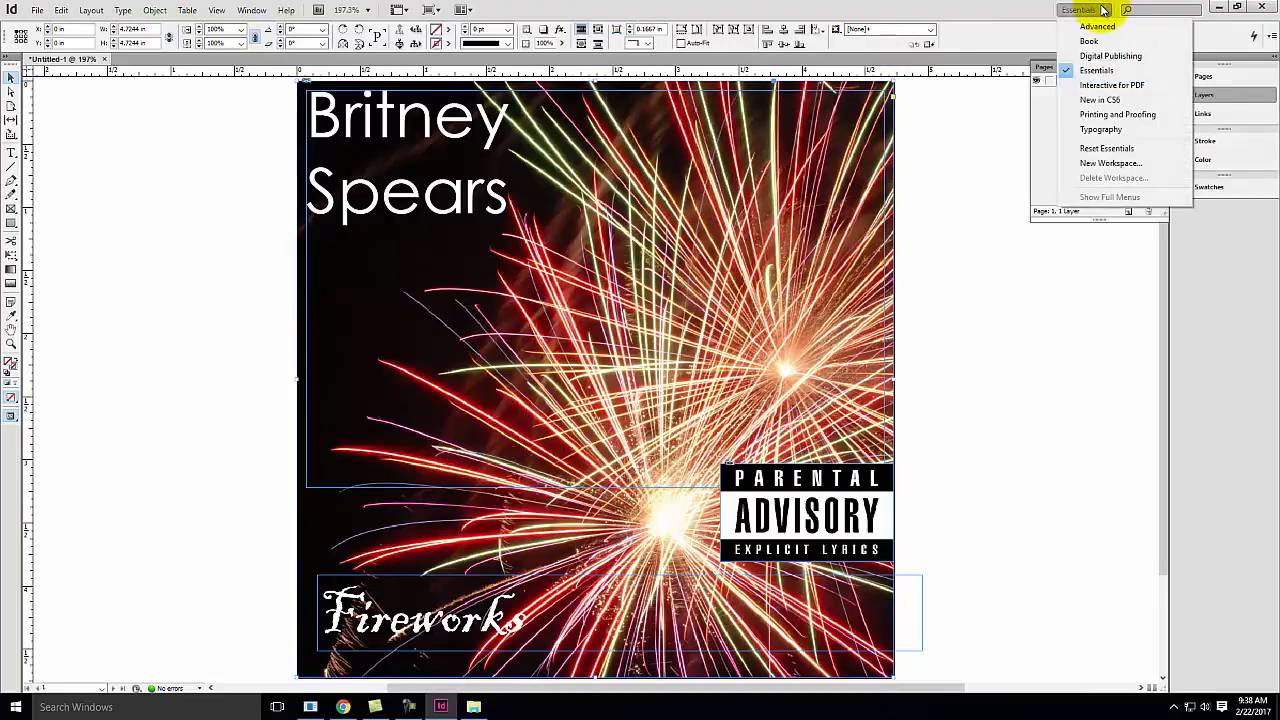
left_click(1097, 26)
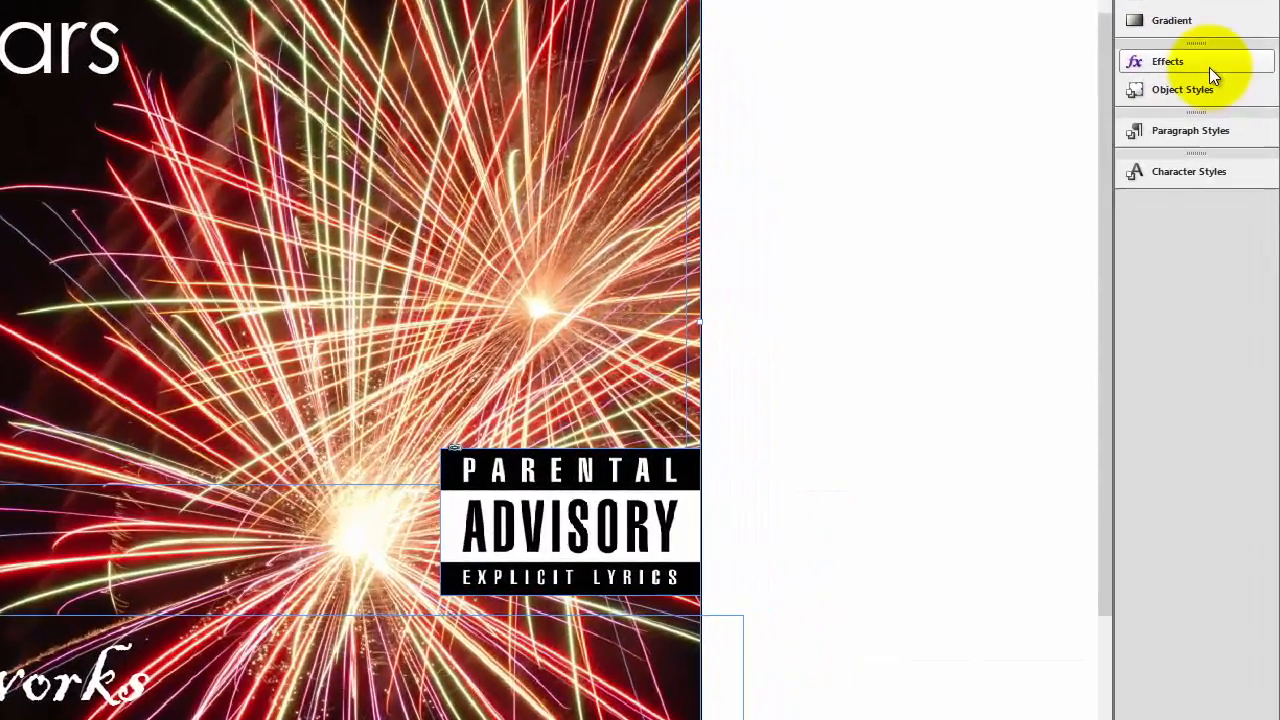
Lower the opacity of the fireworks background photo to 75% in Effects and deselect it.
left_click(1209, 67)
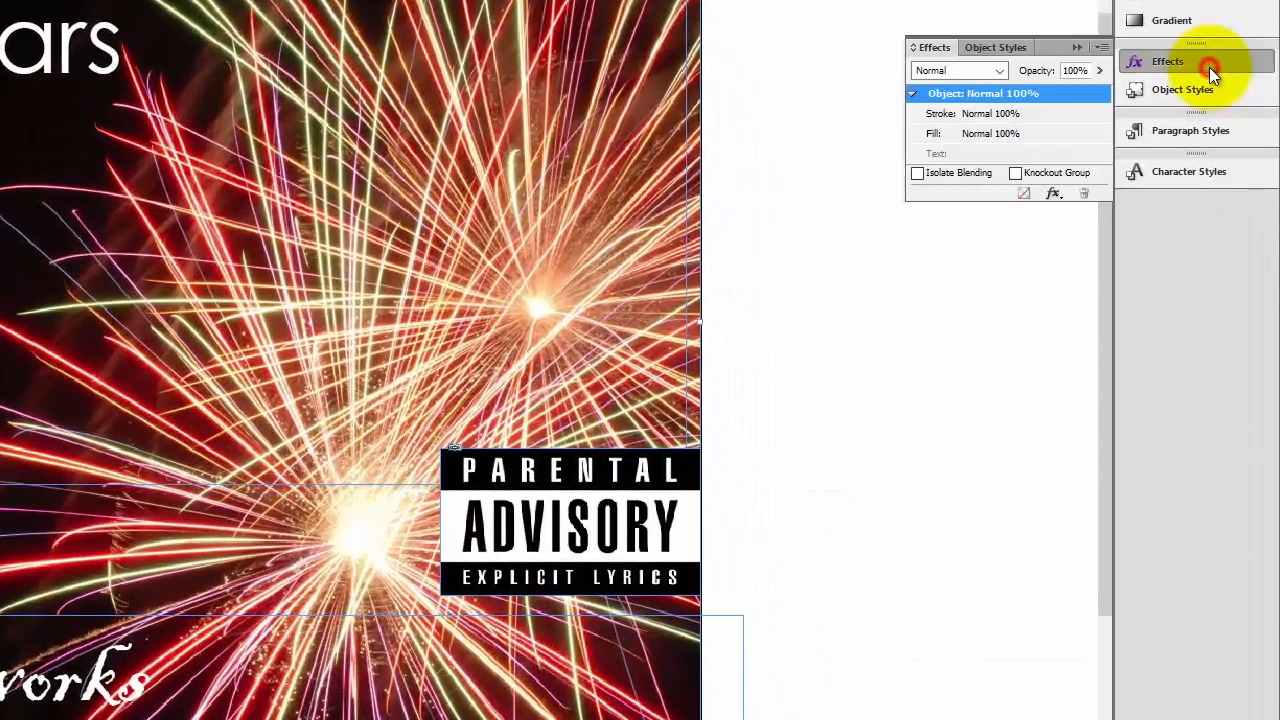
left_click(1080, 70)
type("75")
key("Tab")
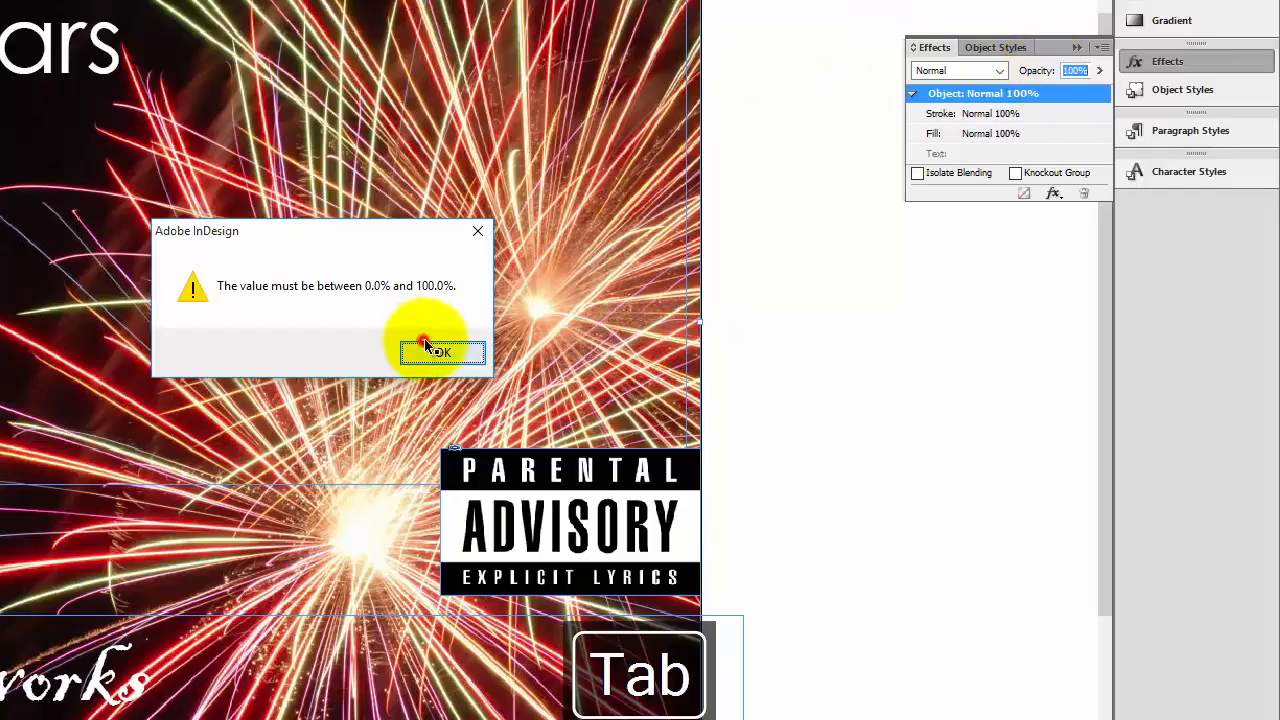
left_click(442, 352)
type("4")
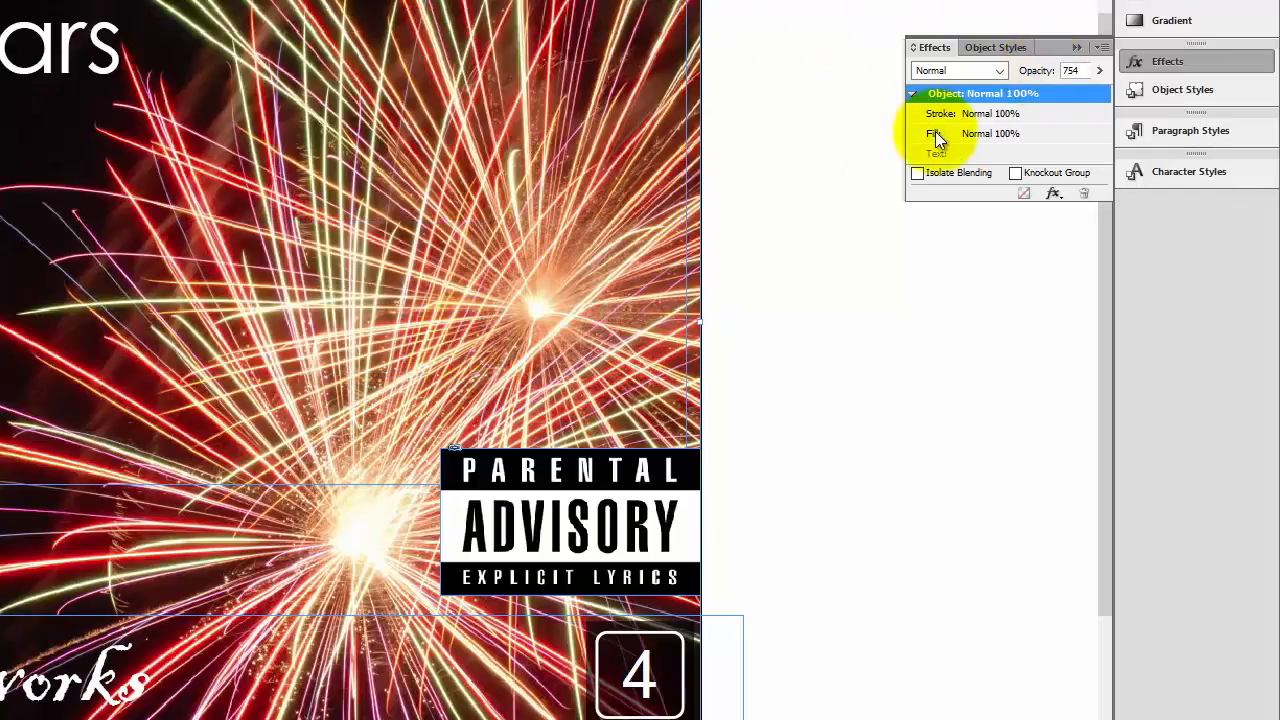
key("BackSpace")
key("shift+Caps_Lock")
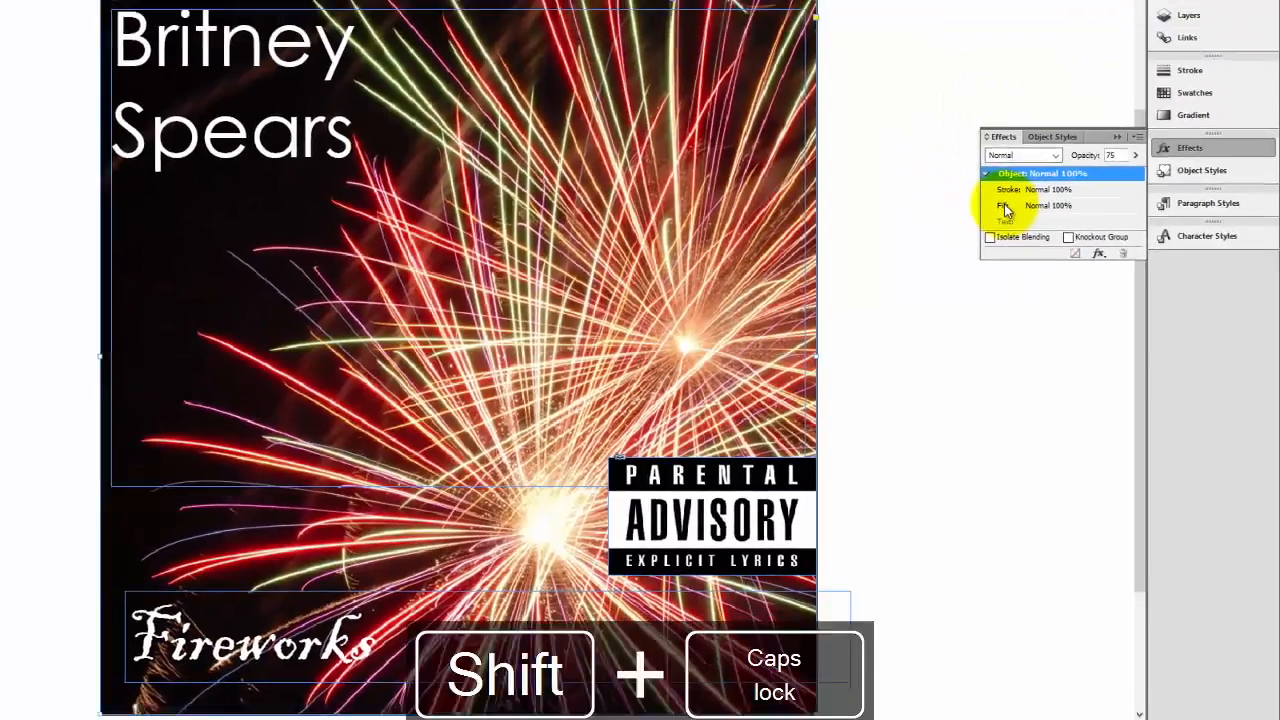
key("Return")
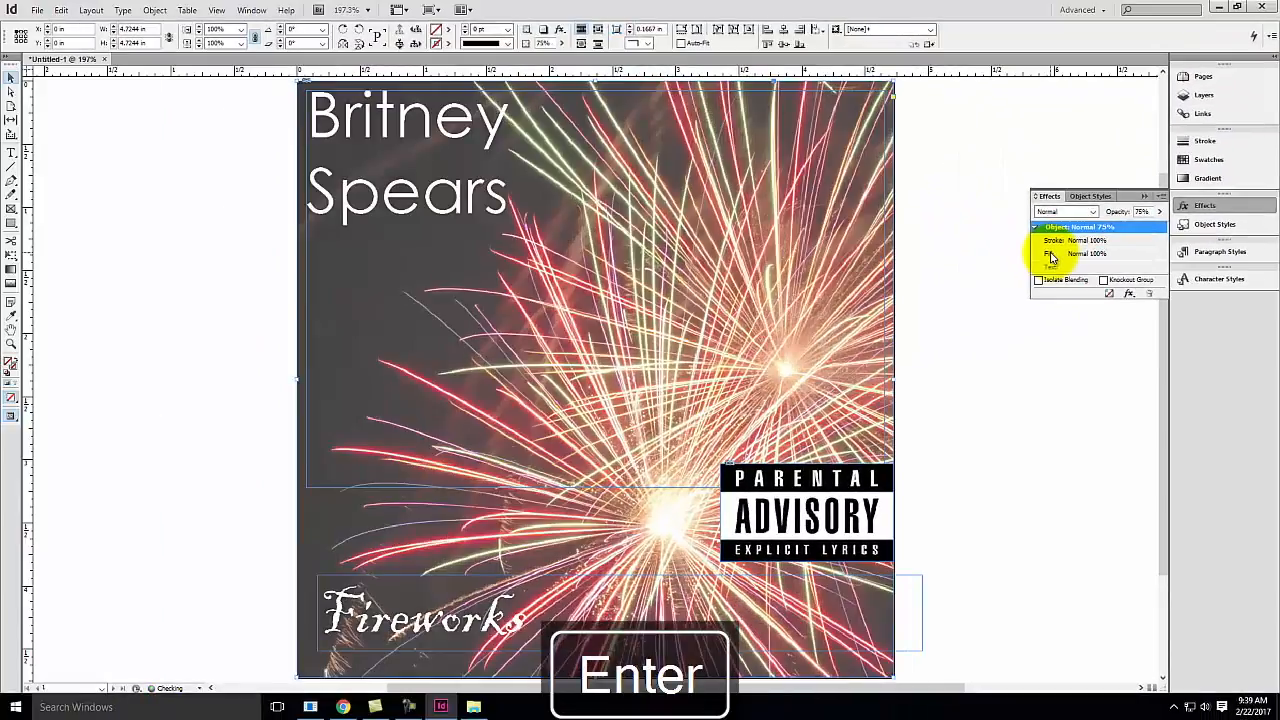
key("space")
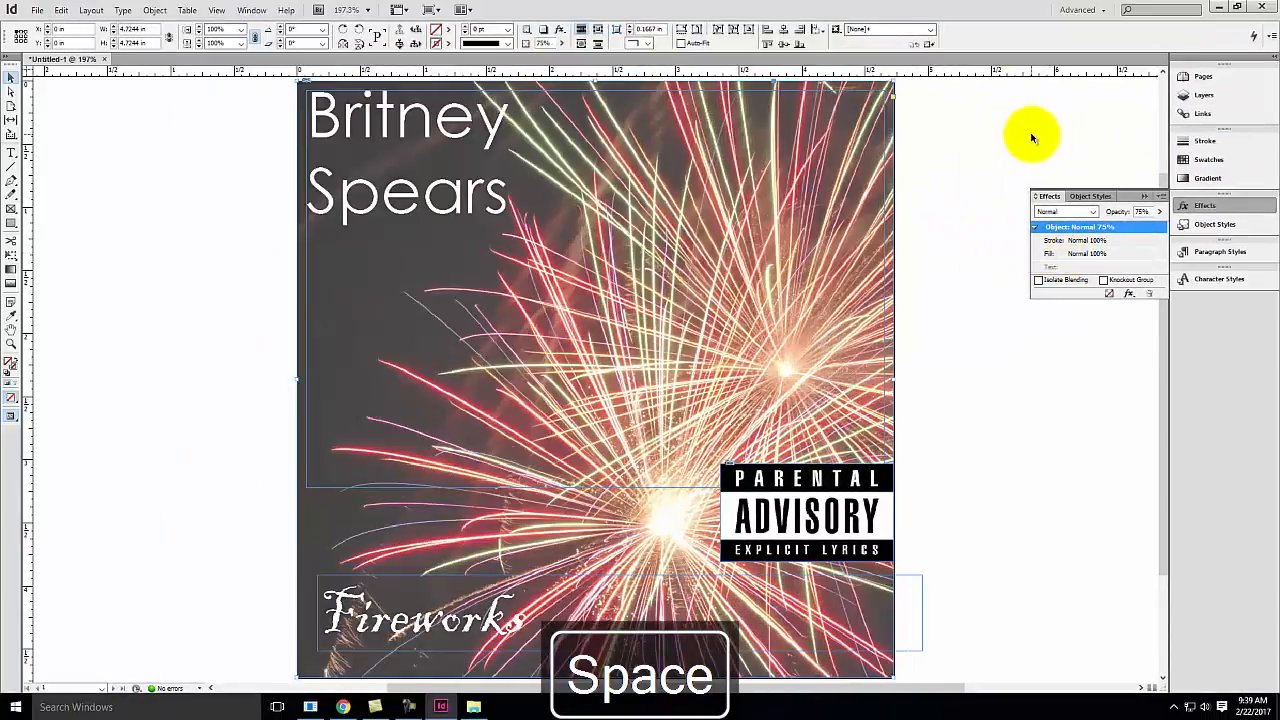
left_click(922, 191)
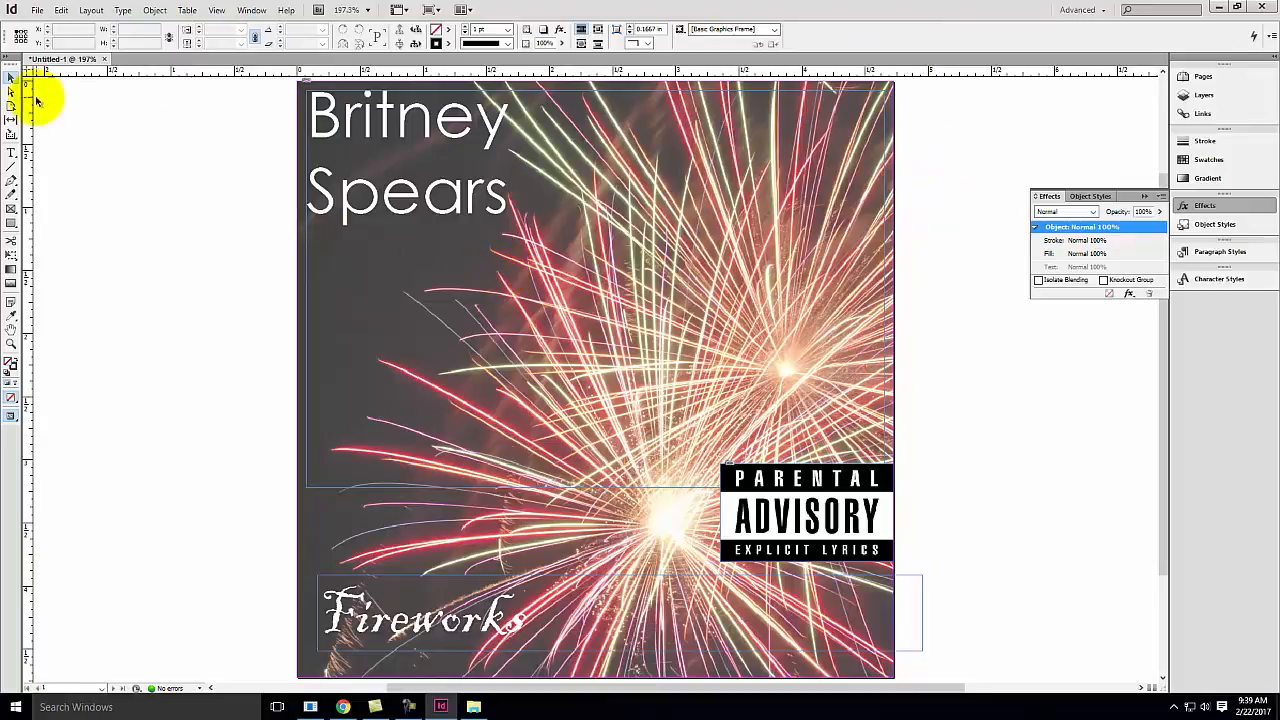
Start exporting the cover as a JPEG and choose the college's OneDrive as the save location.
left_click(35, 11)
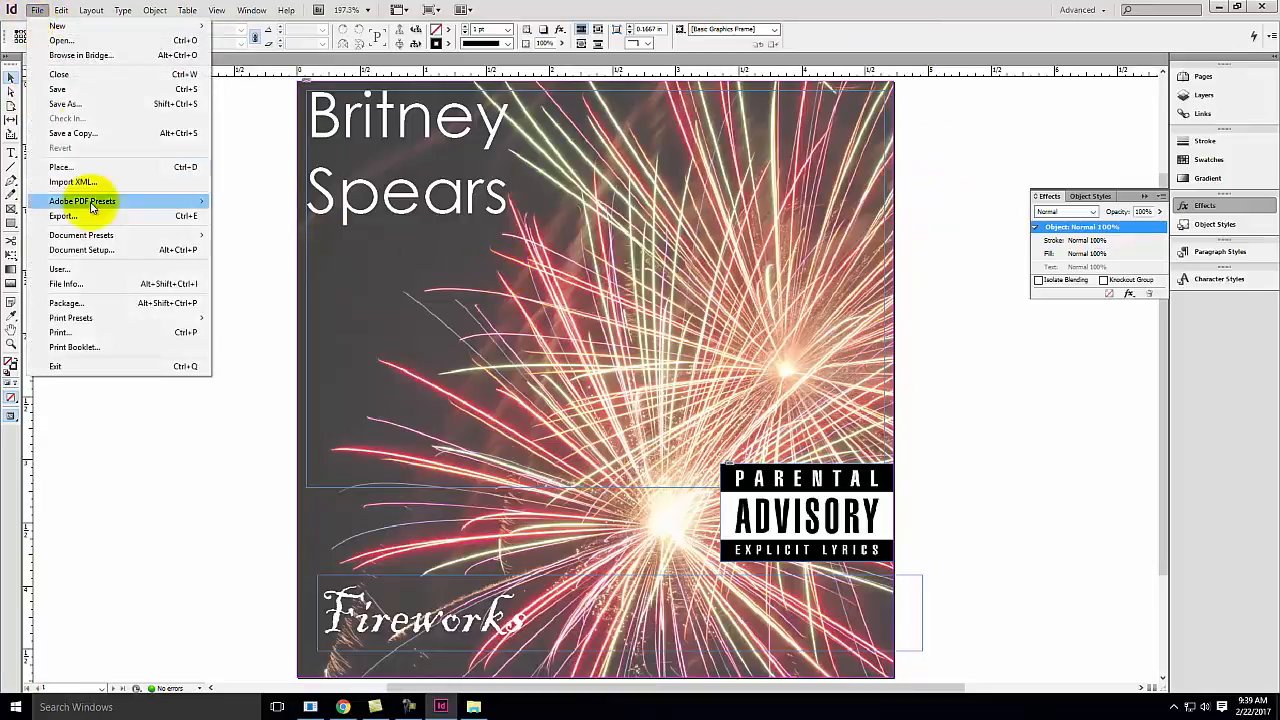
mouse_move(60, 203)
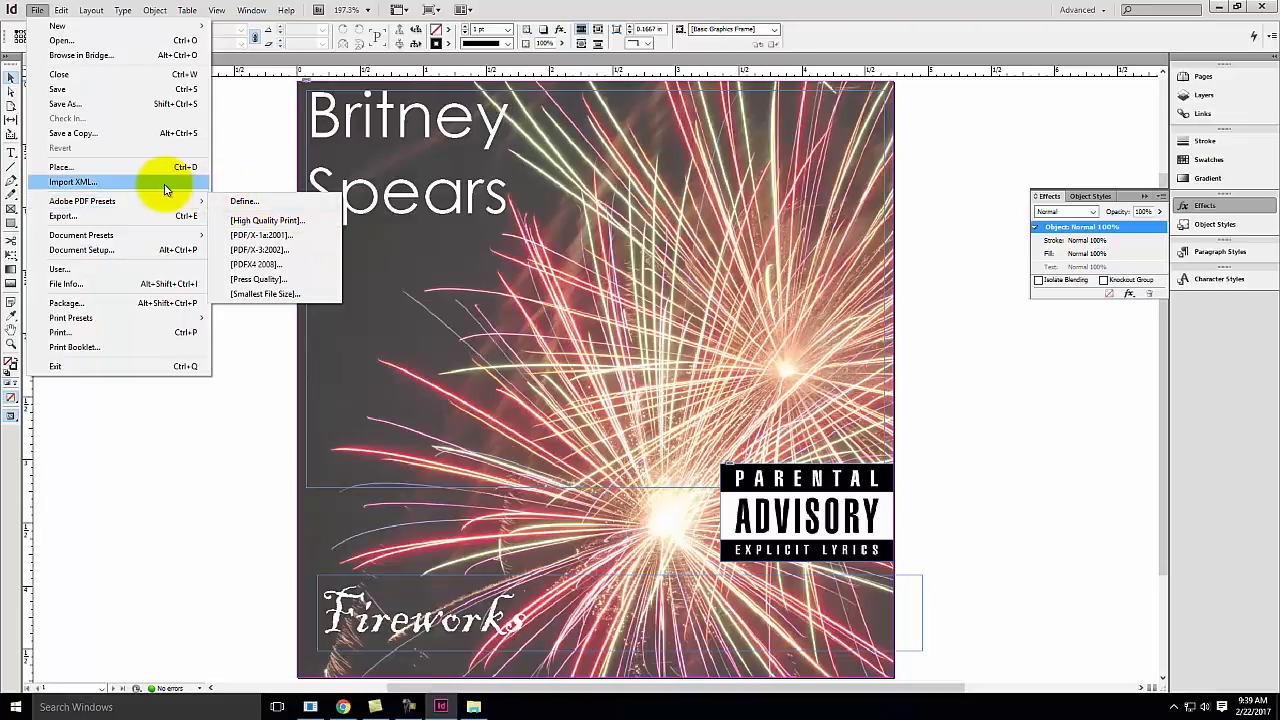
left_click(61, 217)
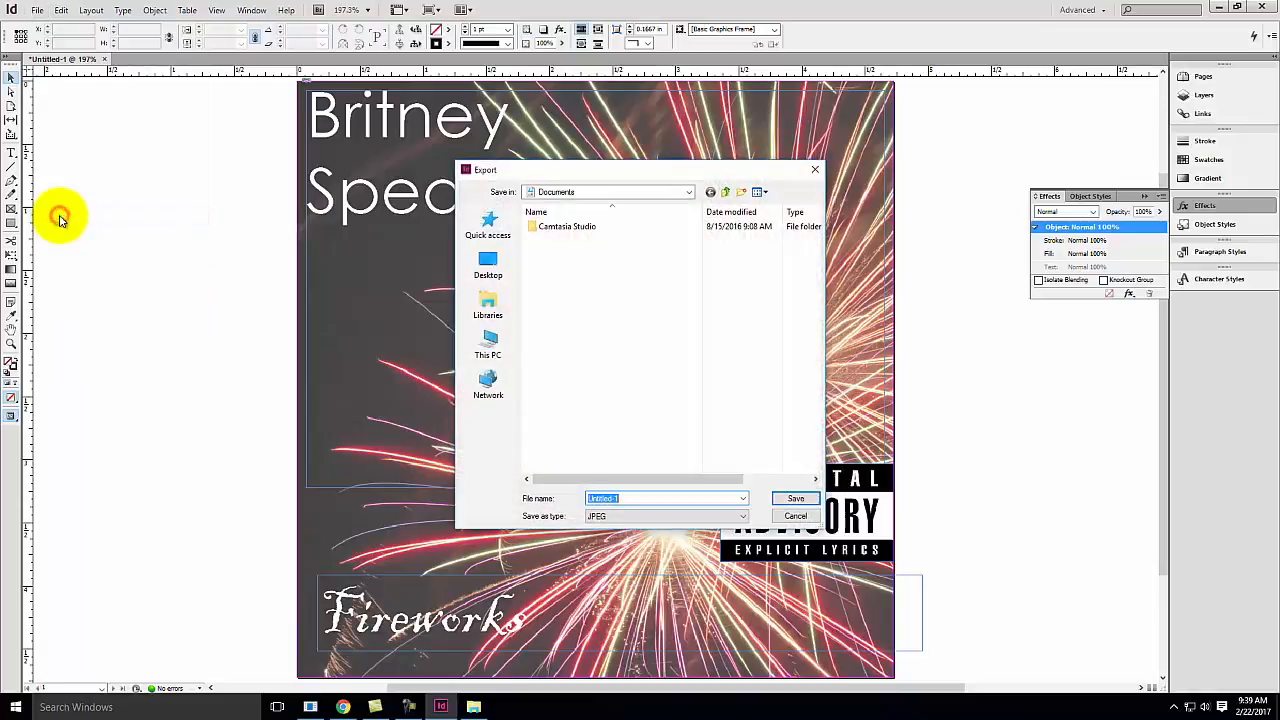
left_click(602, 191)
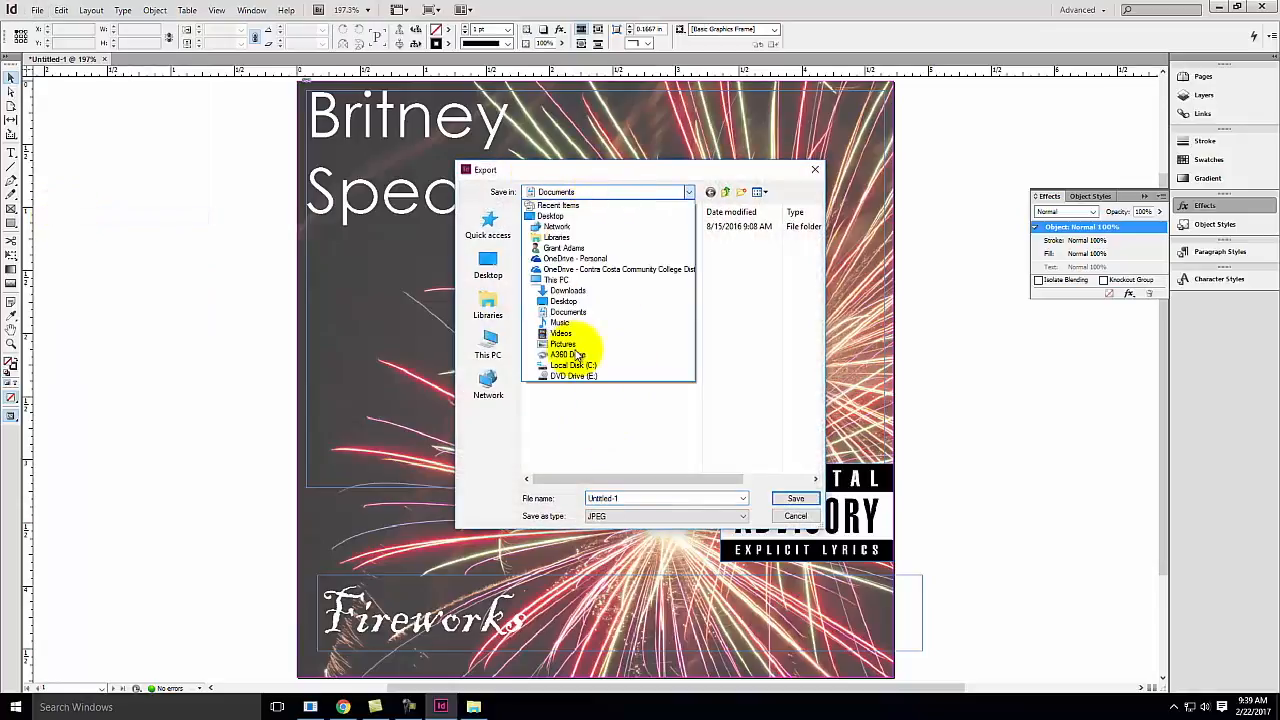
left_click(580, 268)
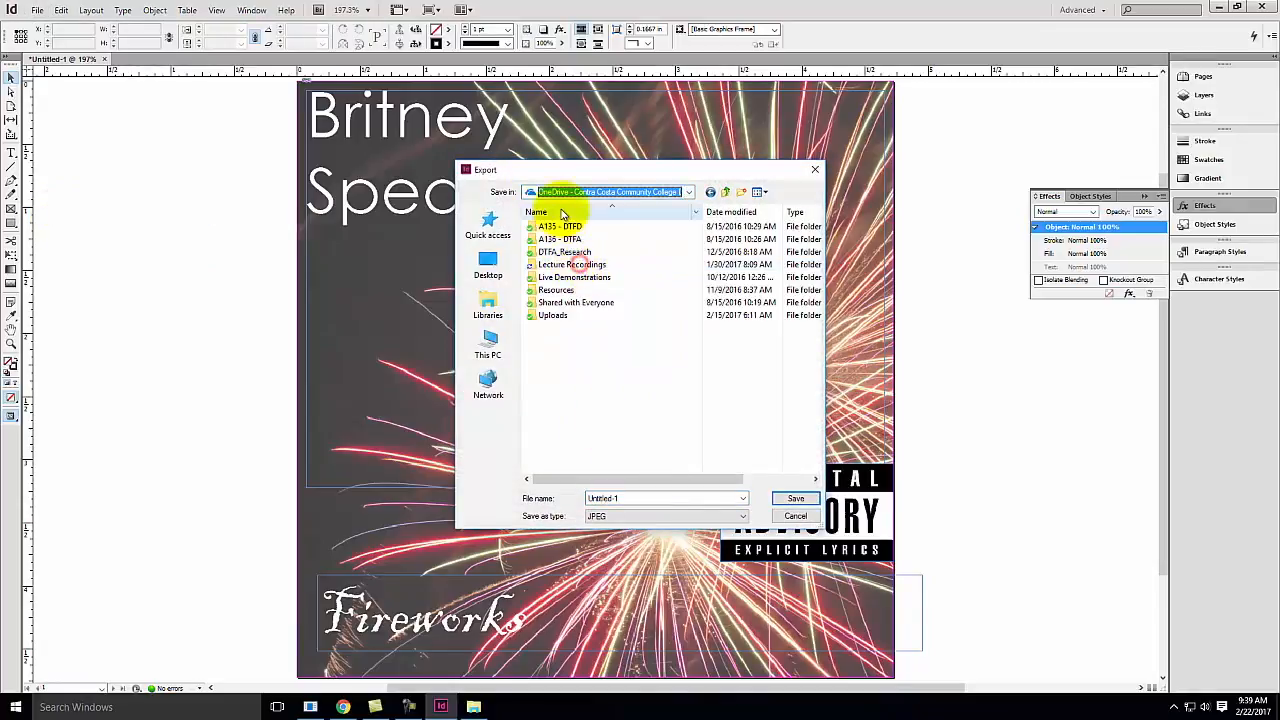
double_click(555, 263)
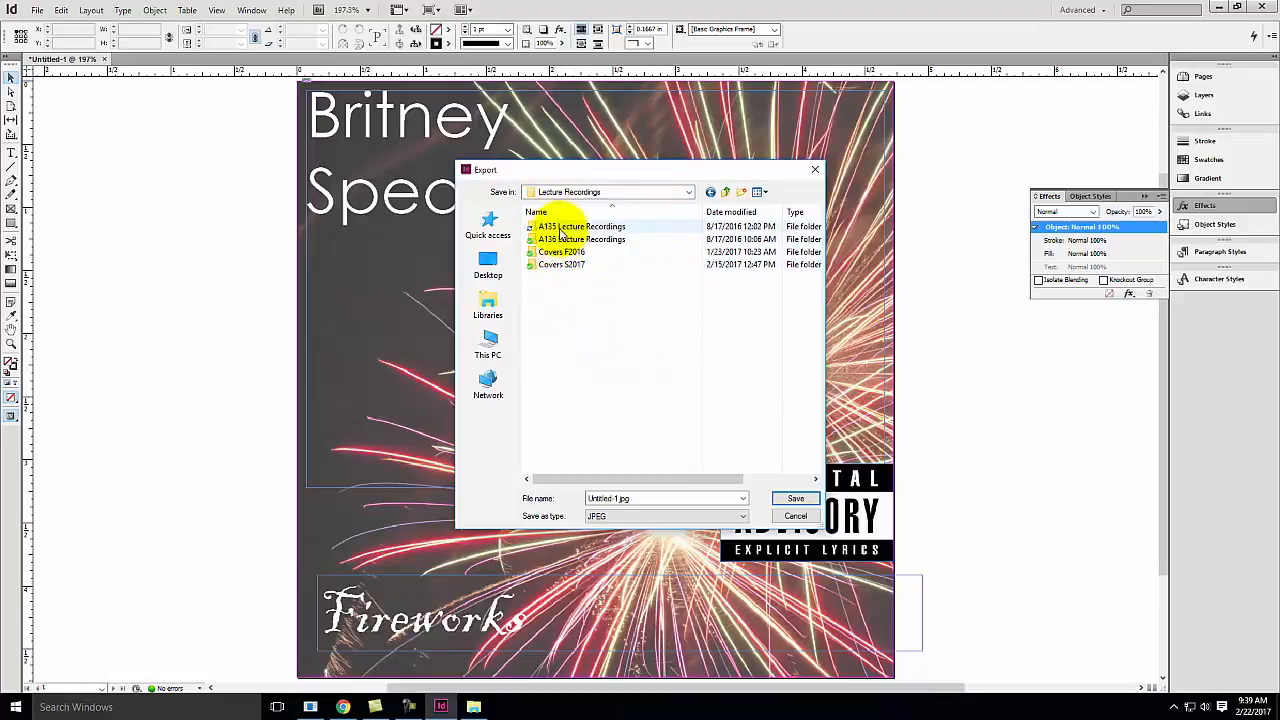
double_click(560, 227)
double_click(548, 239)
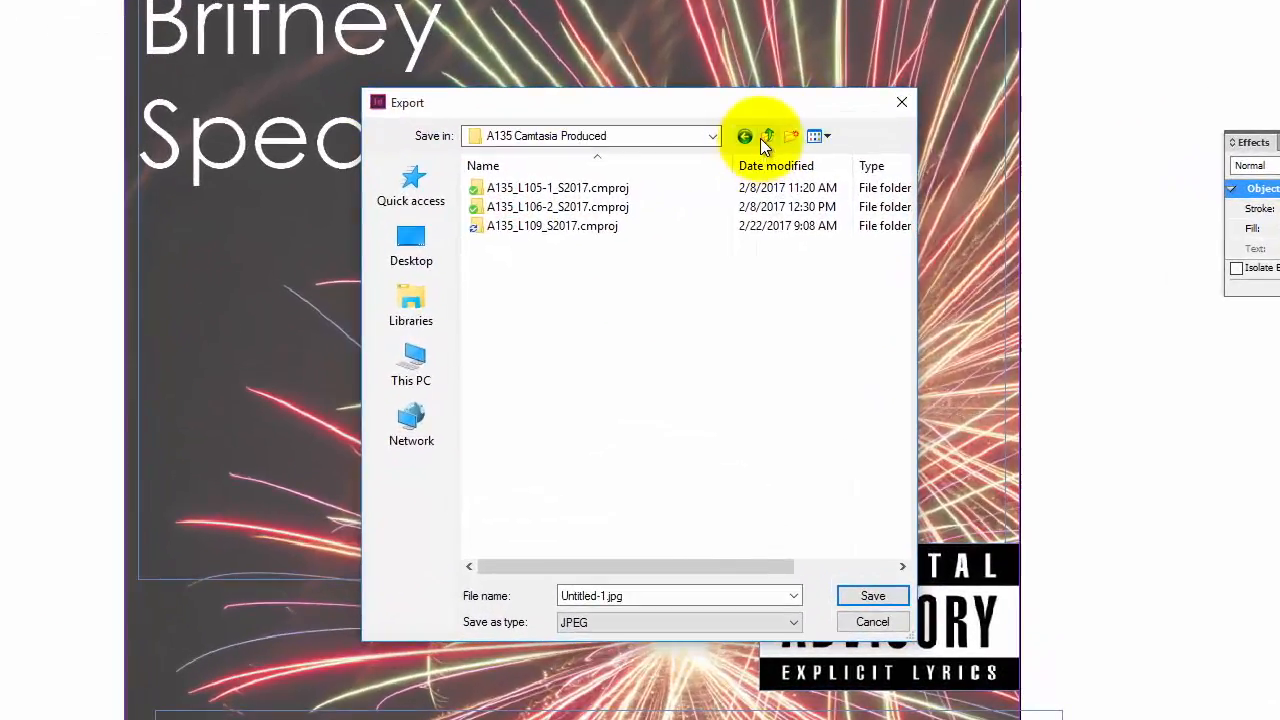
left_click(766, 138)
left_click(768, 137)
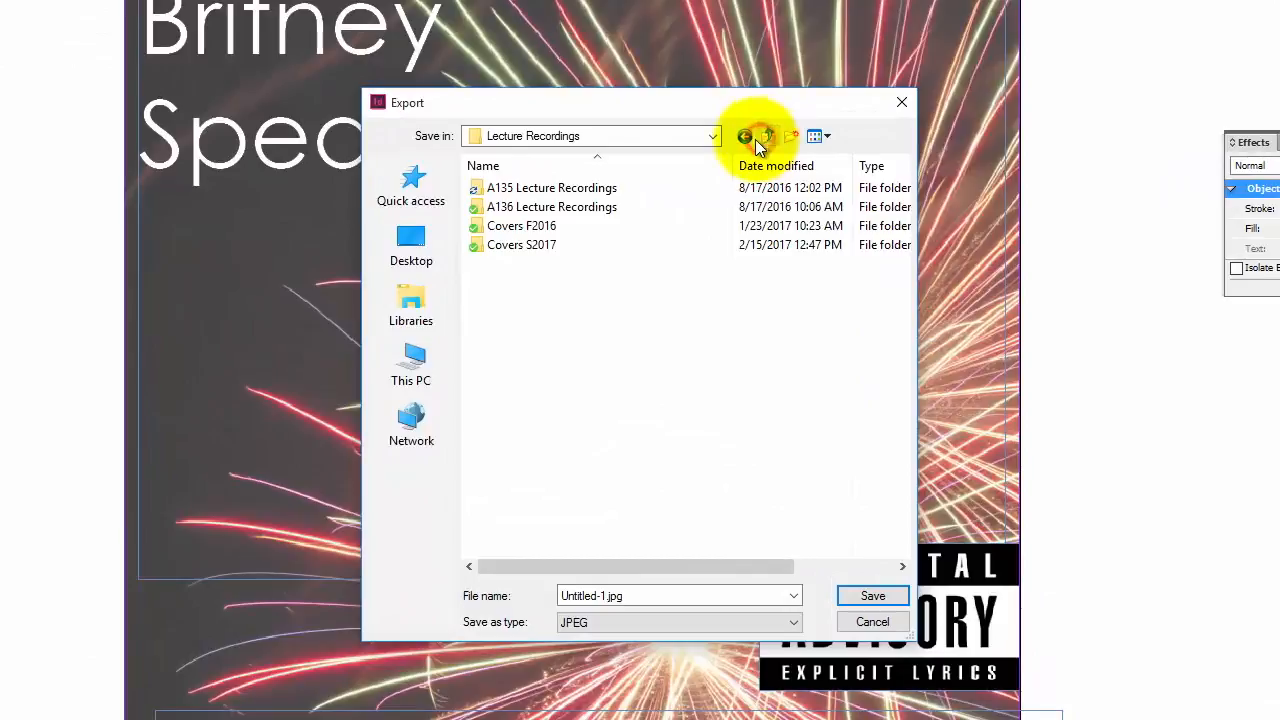
left_click(771, 137)
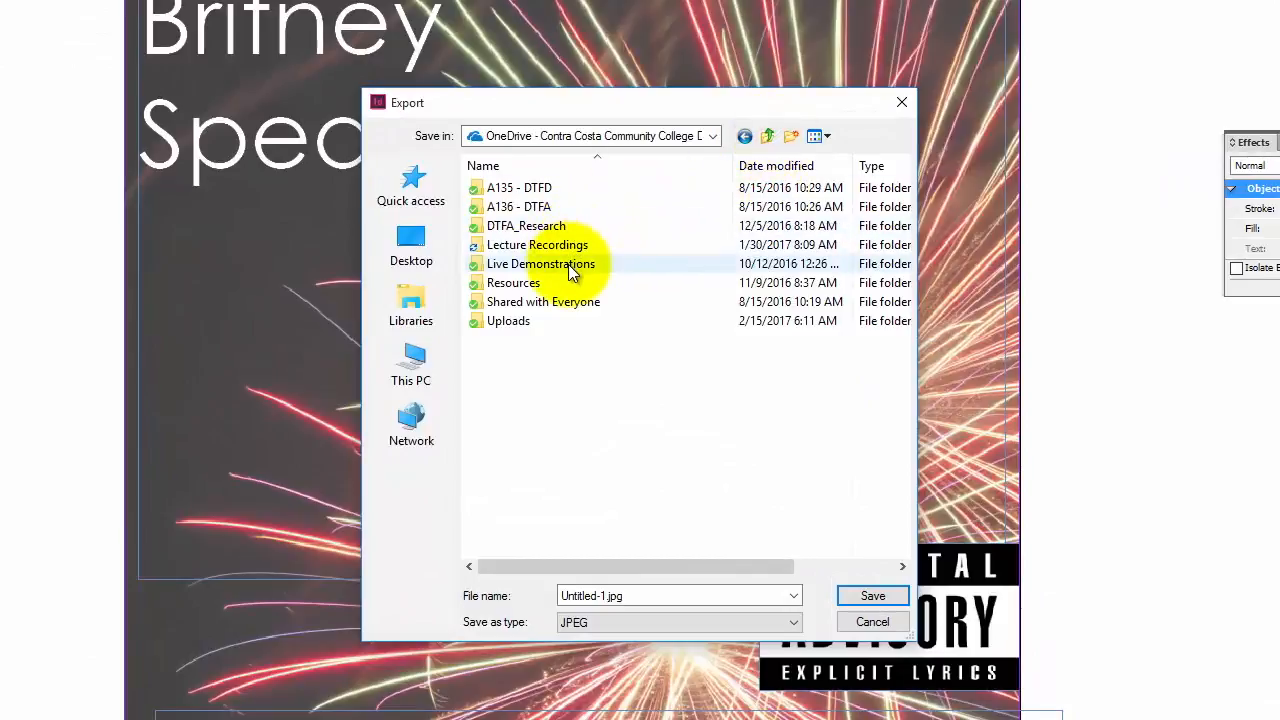
Set the export destination to Live Demonstrations, Live - A135 Exercises, Ex109, S2017.
double_click(567, 264)
double_click(557, 190)
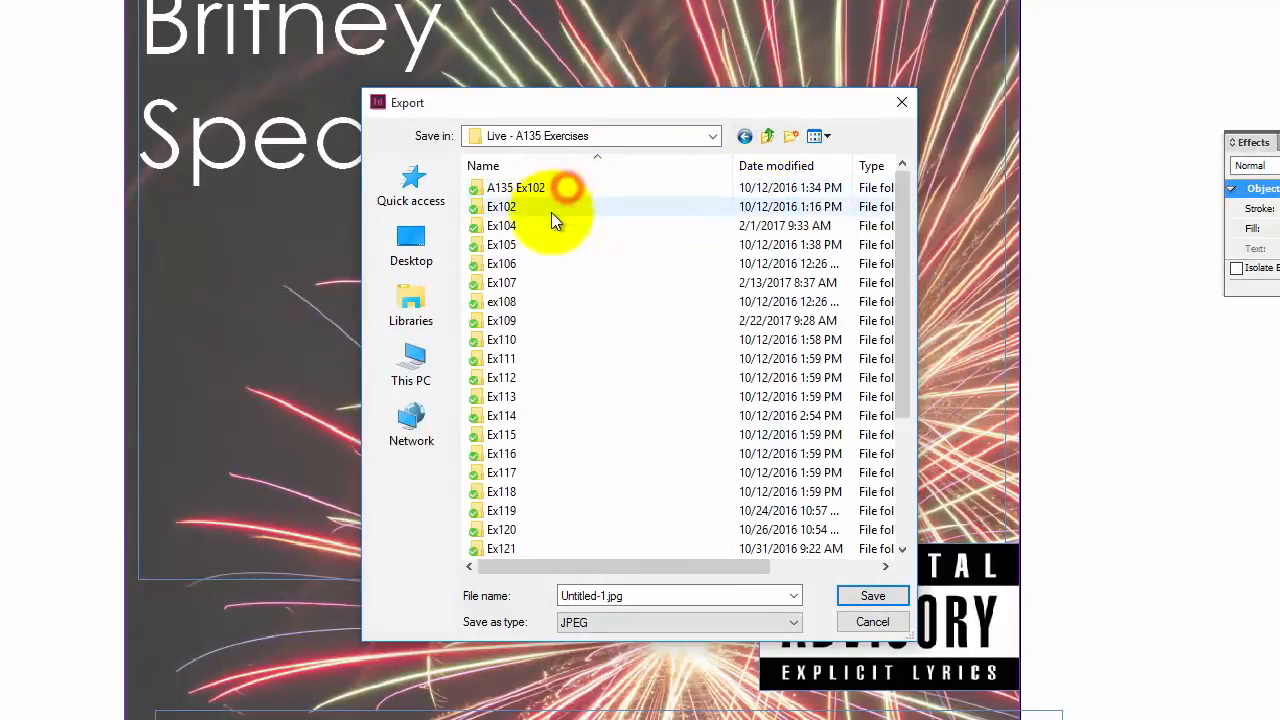
scroll(550, 260, "down", 1)
double_click(549, 263)
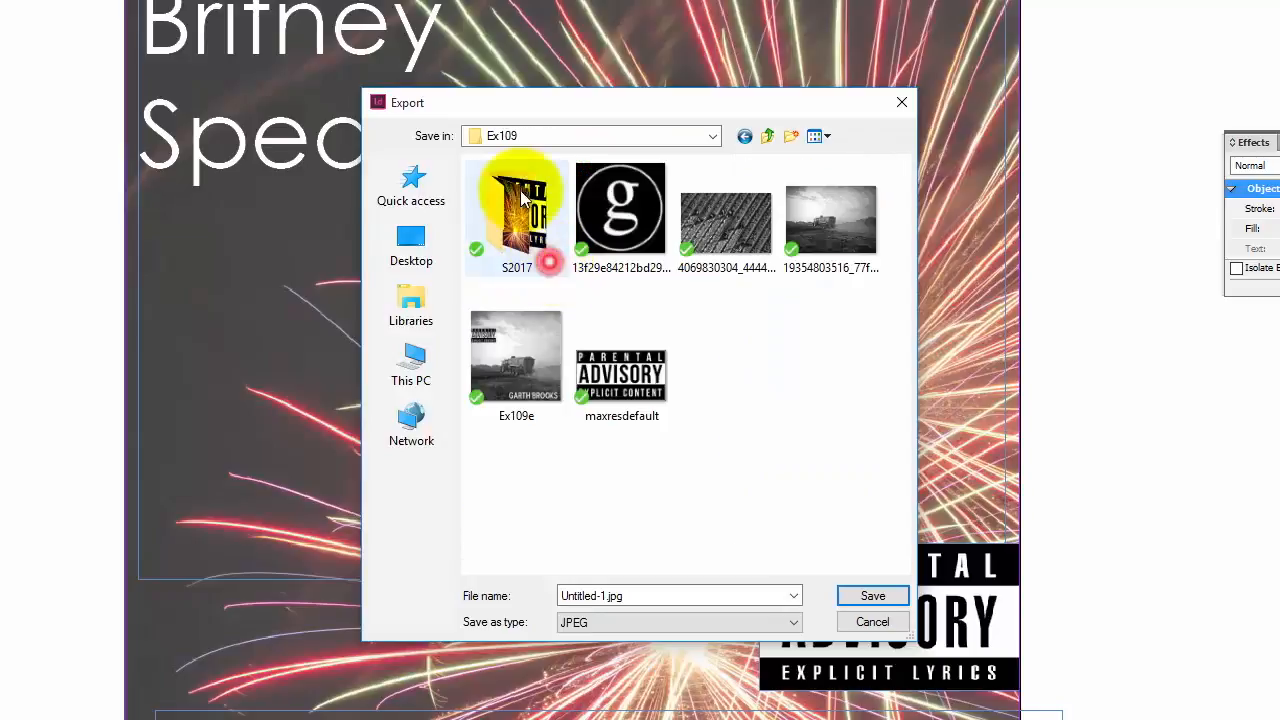
double_click(500, 215)
Name the exported JPEG file "Britney" and save it to proceed to the JPEG export options.
left_click(637, 594)
left_click(607, 594)
left_click_drag(606, 595, 435, 566)
type("bRITNEYU")
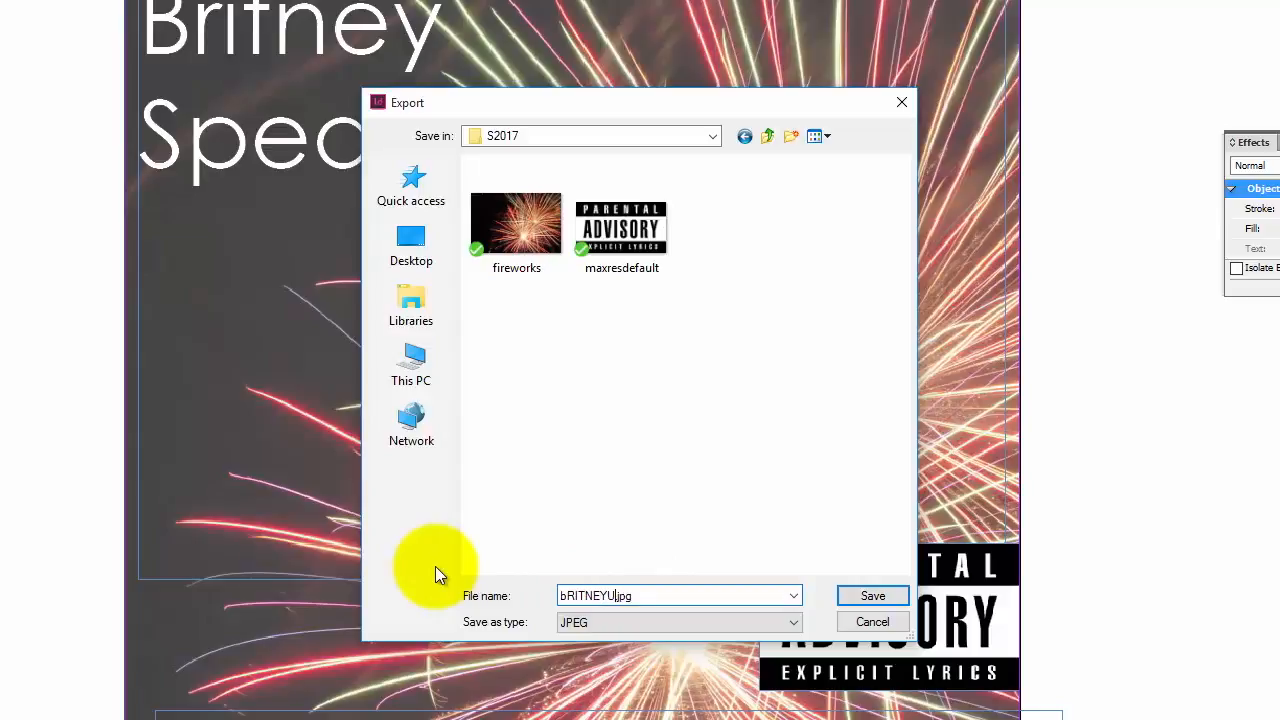
key("BackSpace")
key("BackSpace")
key("BackSpace")
key("BackSpace")
key("BackSpace")
key("BackSpace")
key("BackSpace")
key("BackSpace")
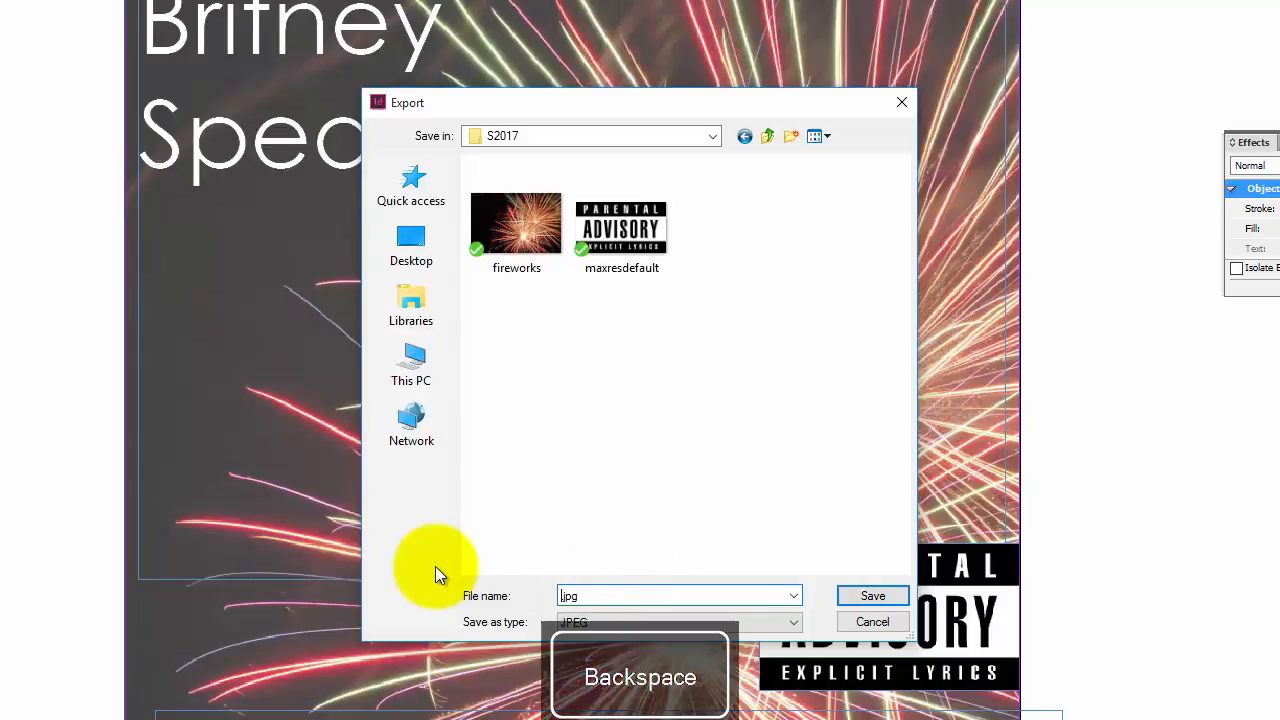
key("Caps_Lock")
type("Britney")
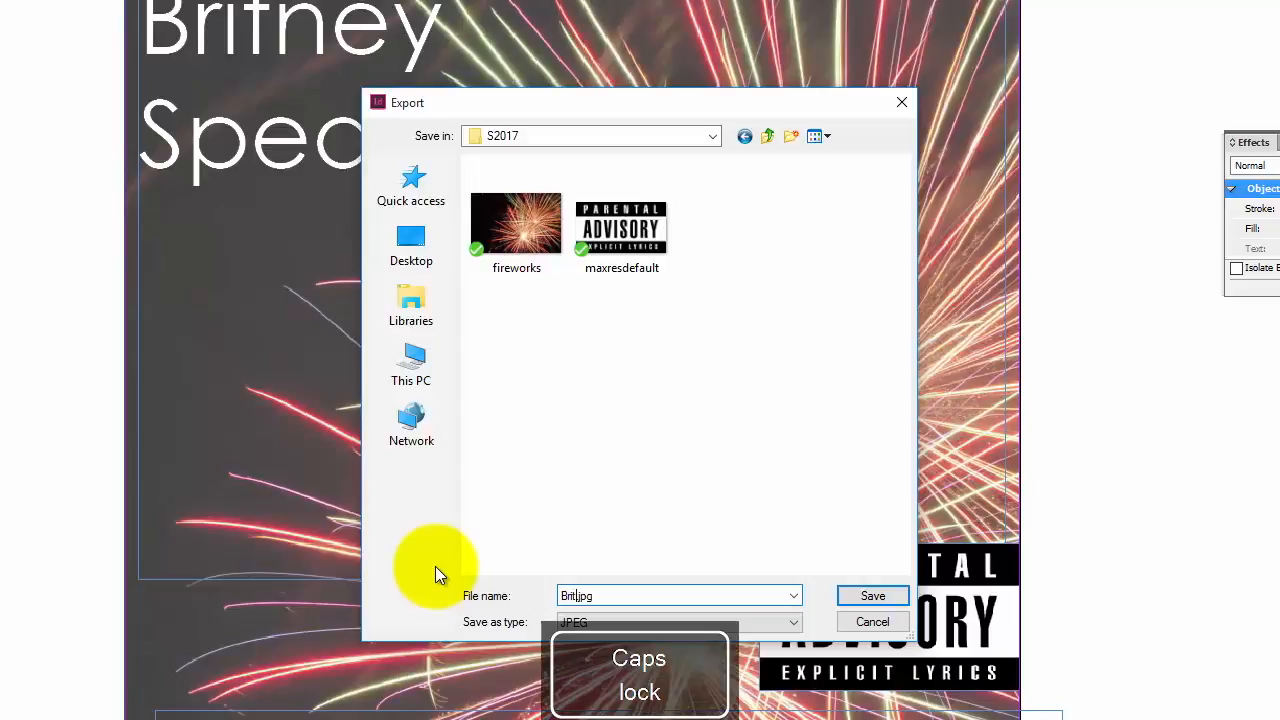
left_click(889, 596)
left_click_drag(548, 110, 491, 122)
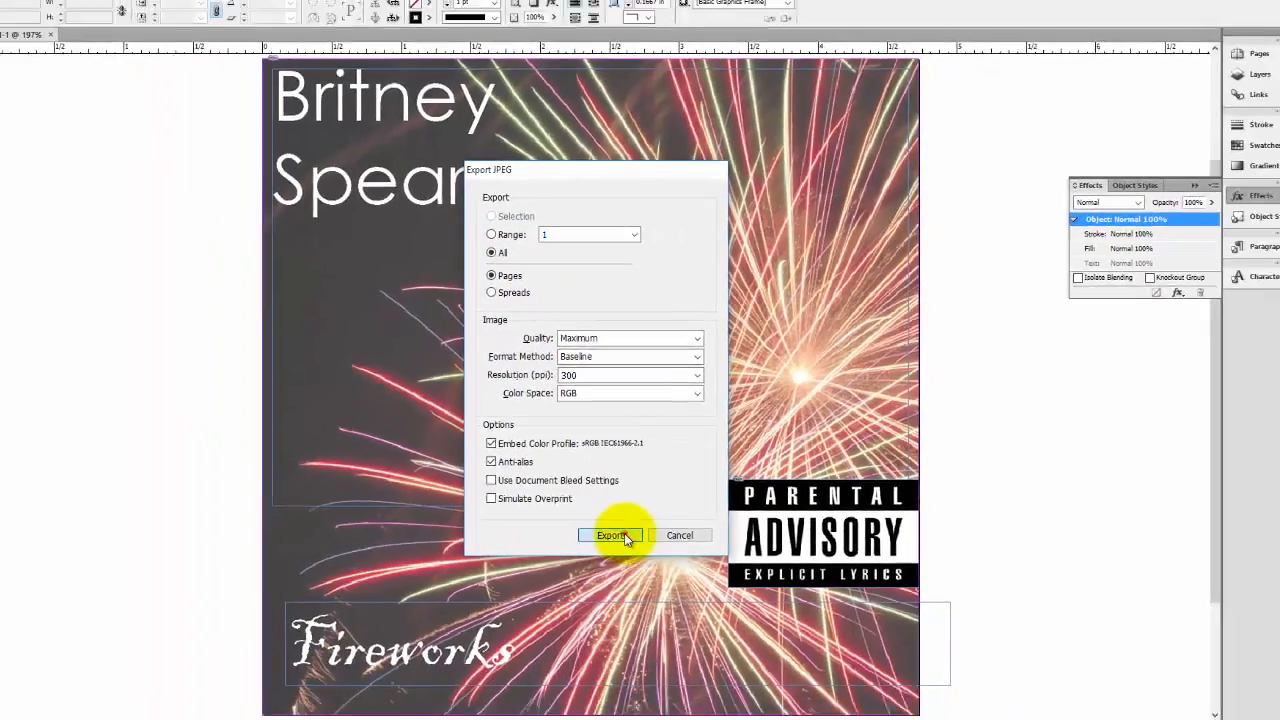
Export all pages of the cover as a JPEG at maximum quality, 300 ppi, in RGB.
left_click(607, 594)
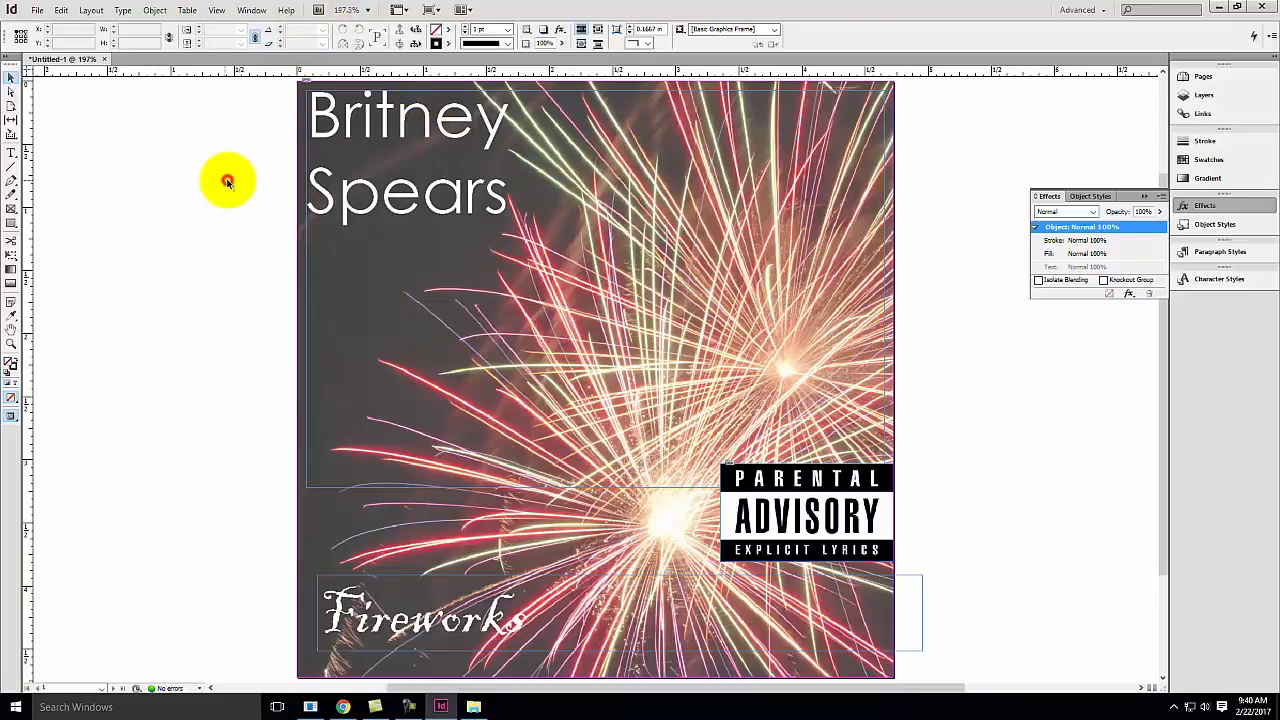
Set the fireworks background photo's opacity to 90% and deselect the photo.
left_click(1141, 211)
type("75")
key("Return")
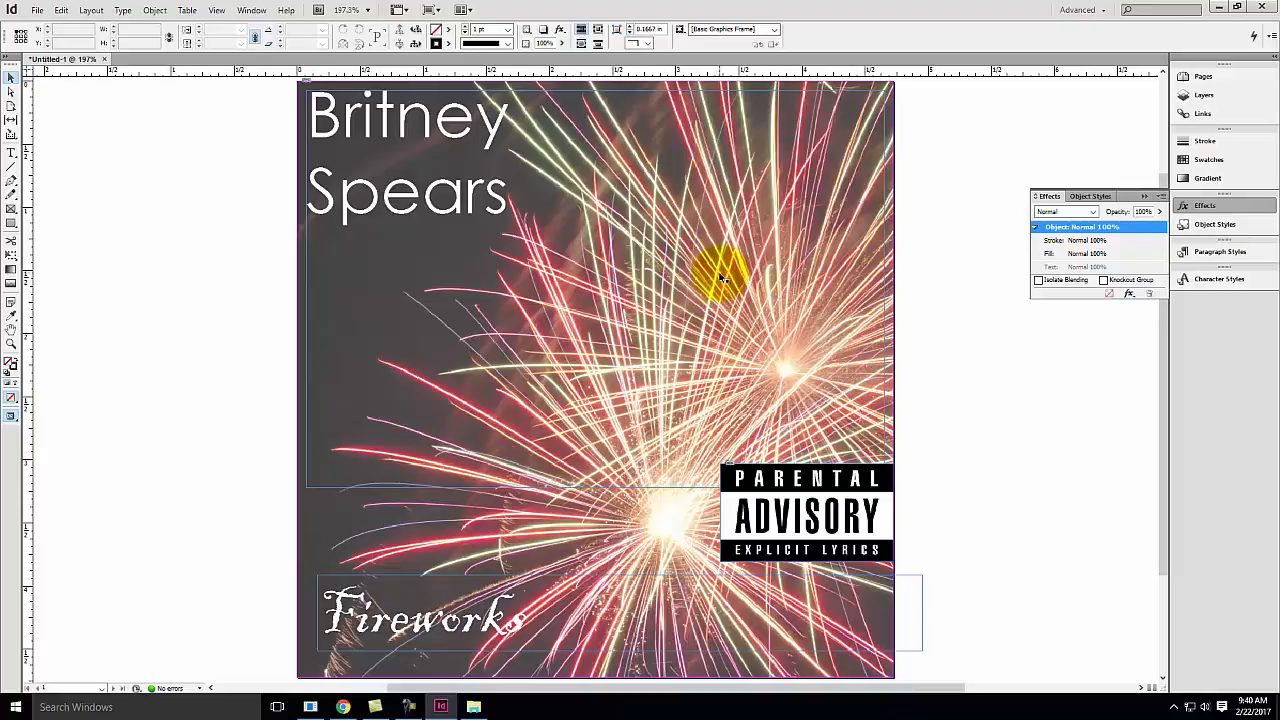
left_click(1138, 211)
type("90")
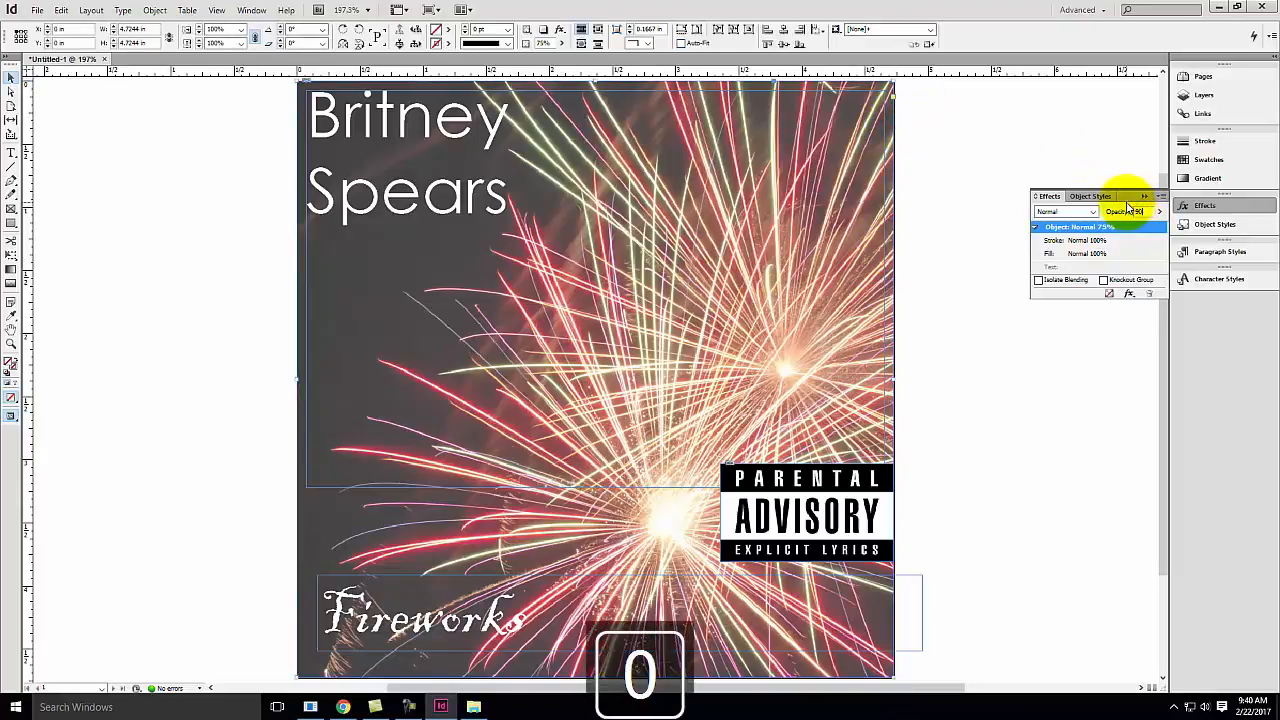
key("Return")
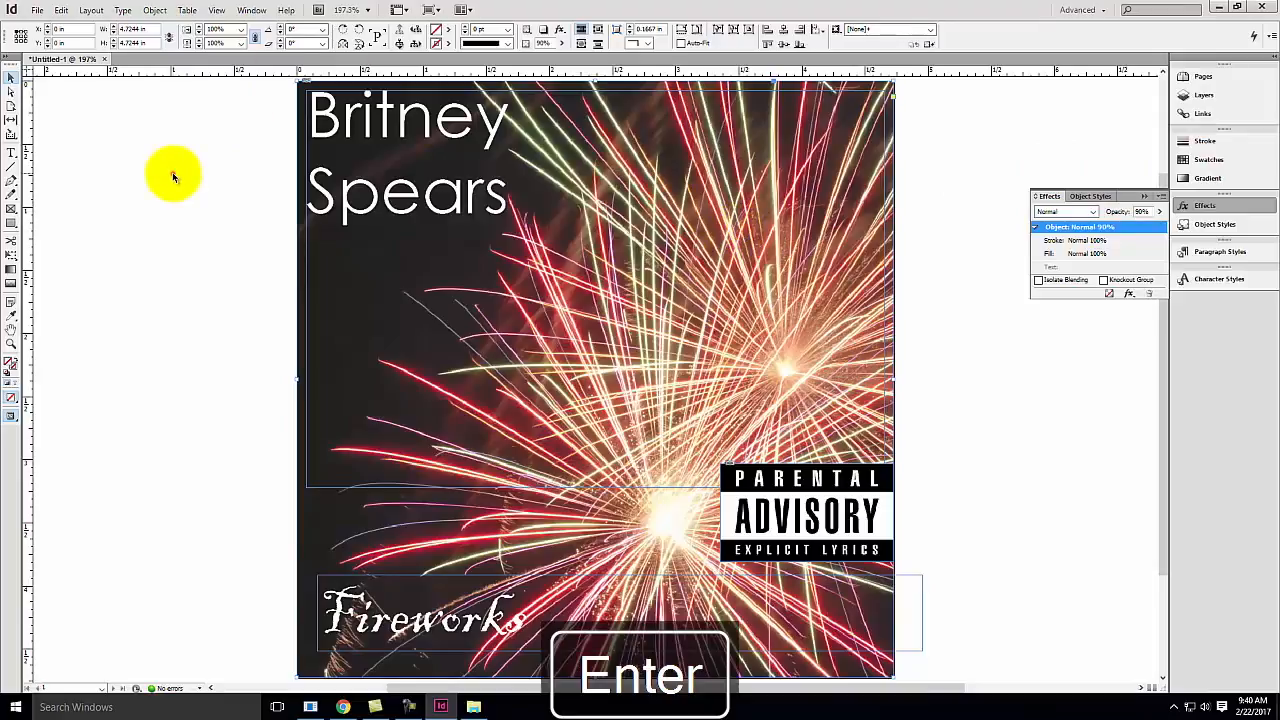
left_click(171, 175)
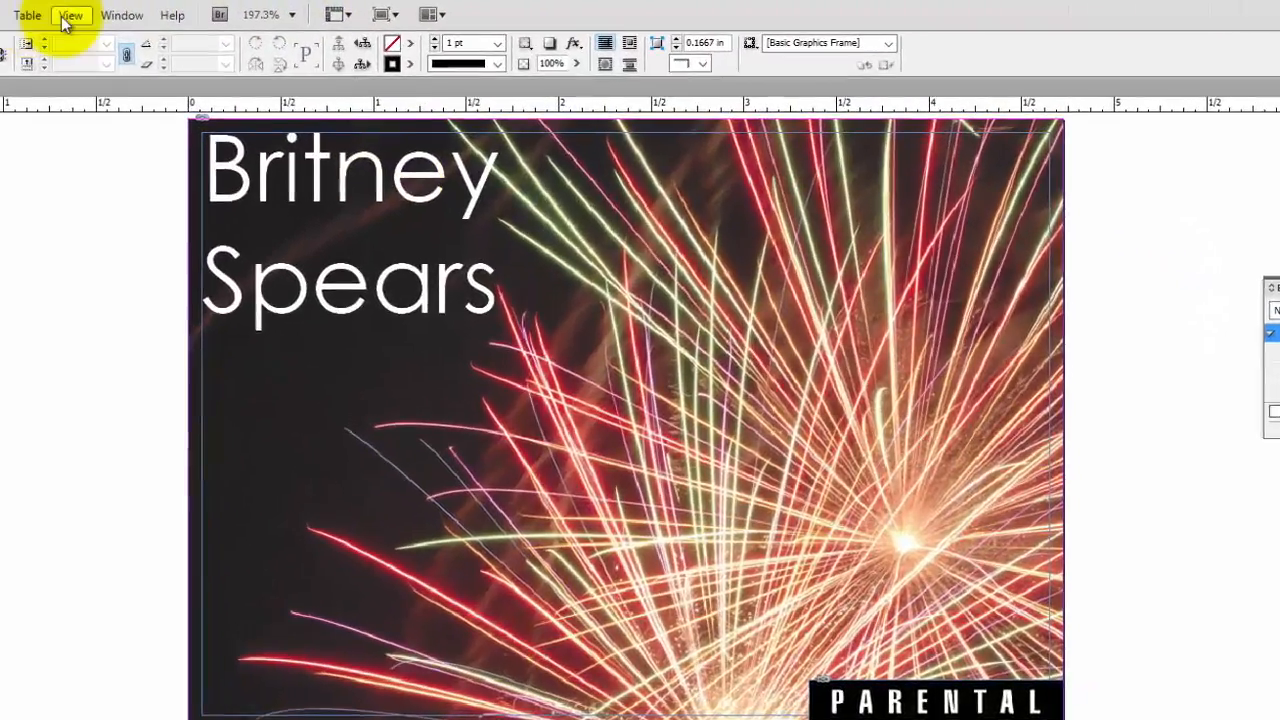
Switch the document's screen mode to Preview to see the cover without guides and frame edges.
left_click(68, 17)
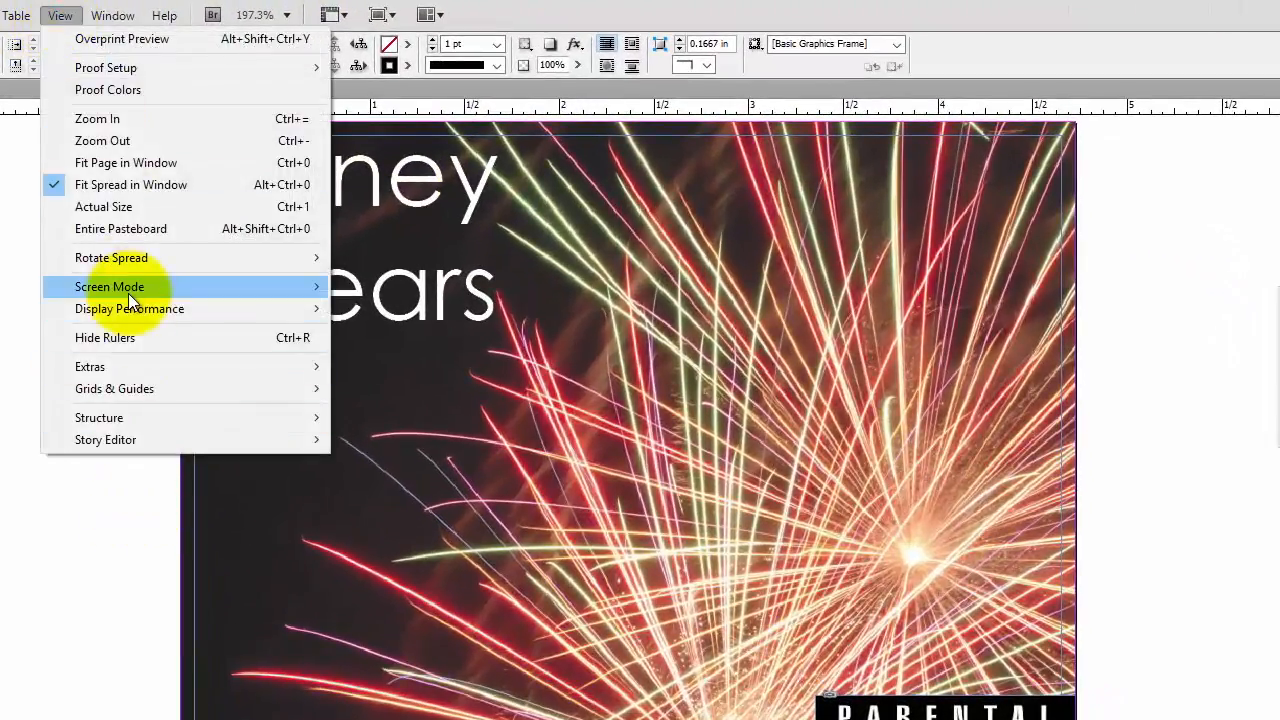
mouse_move(128, 291)
left_click(409, 313)
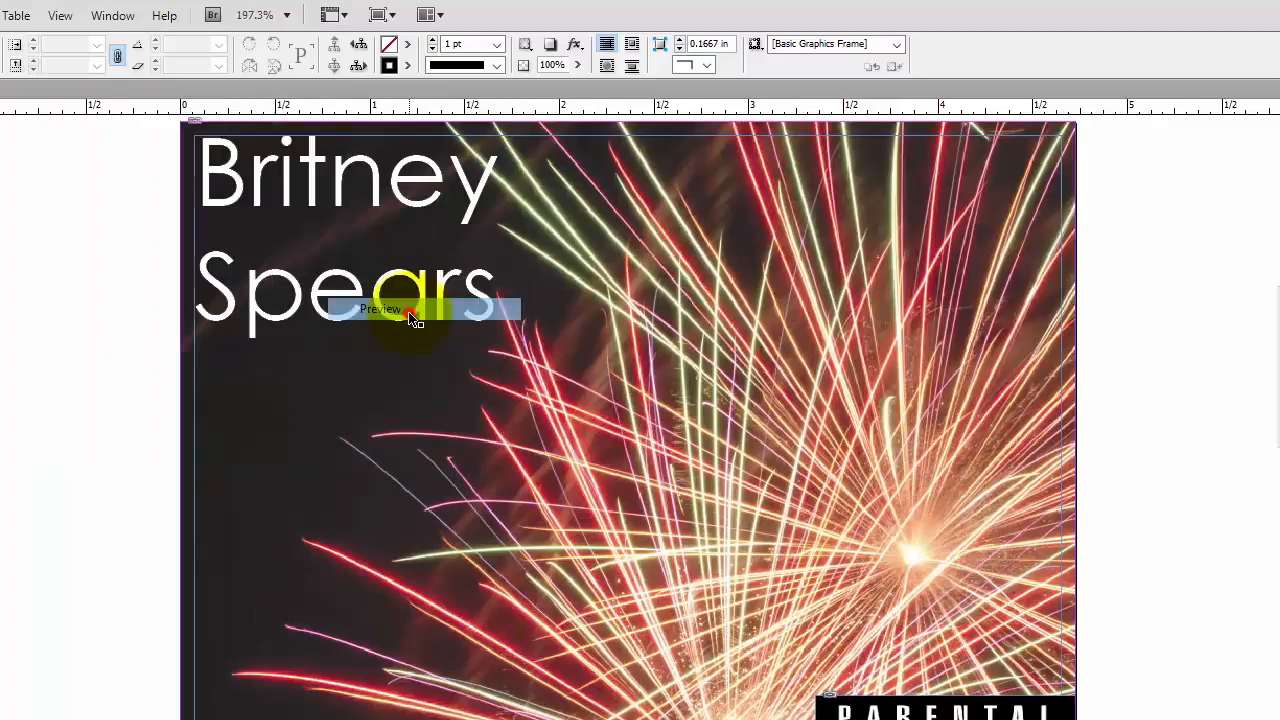